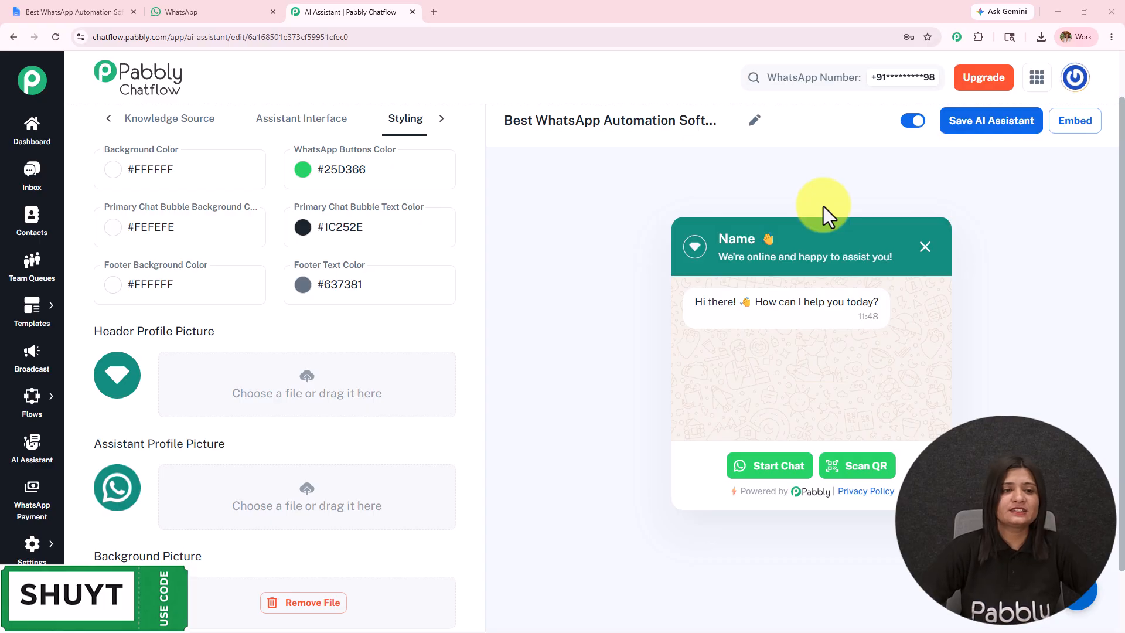
# Review the AI assistant's knowledge source and AI instructions settings.
pyautogui.click(344, 120)
pyautogui.click(187, 119)
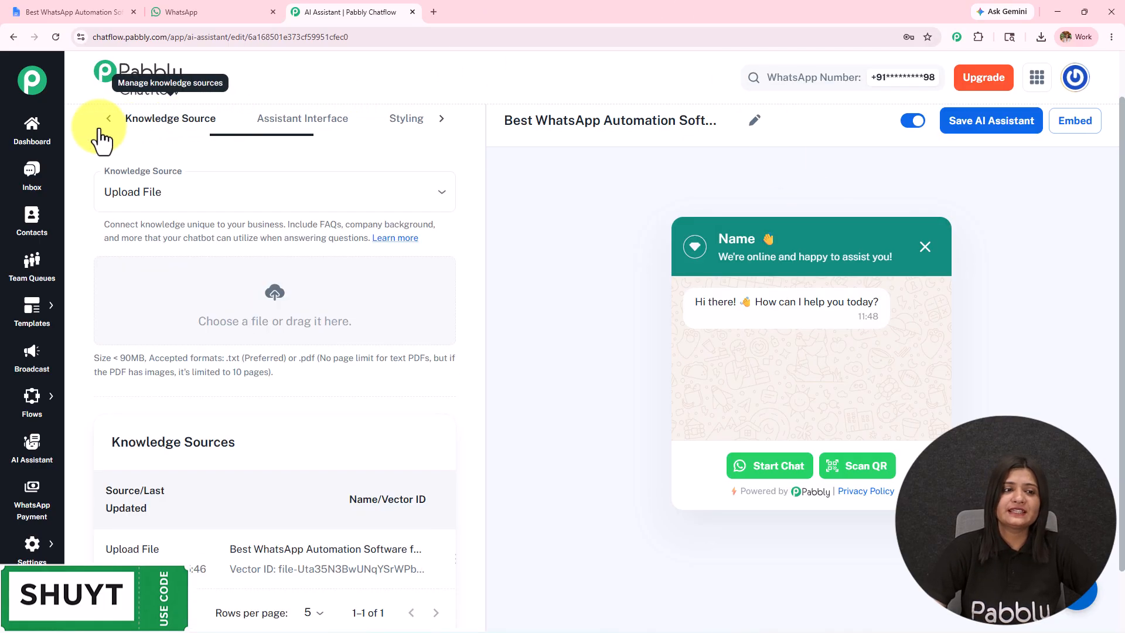
pyautogui.click(108, 119)
pyautogui.click(158, 119)
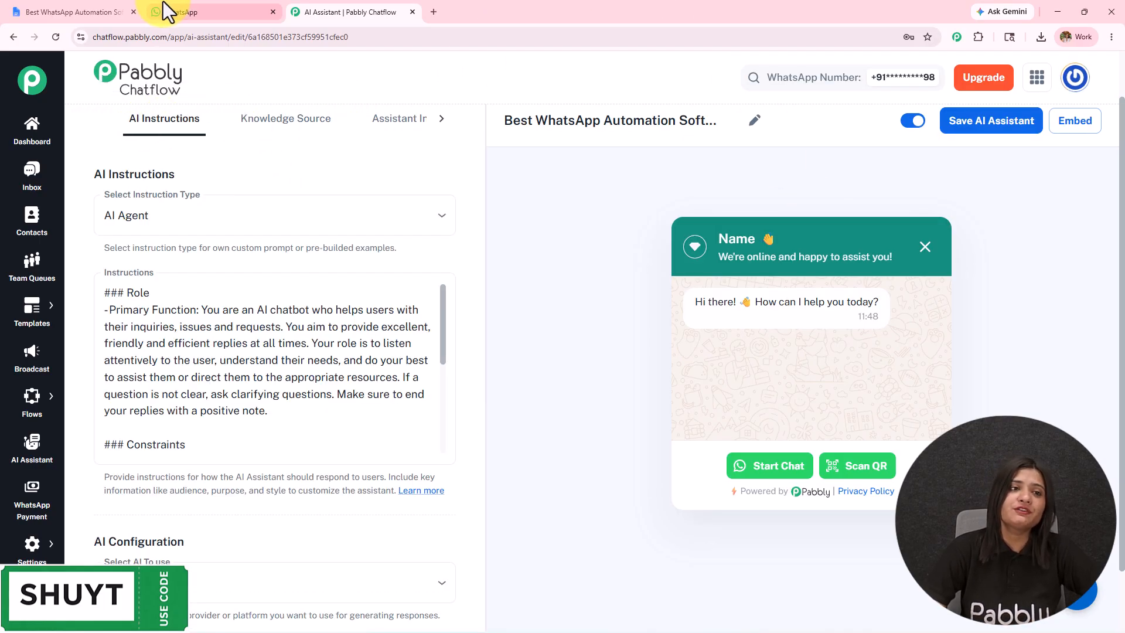
# Switch to WhatsApp and send the Chatflow Chatbot the question "How can WhatsApp automation help my agency?".
pyautogui.click(175, 12)
pyautogui.click(692, 592)
pyautogui.hotkey('ctrl', 'v')
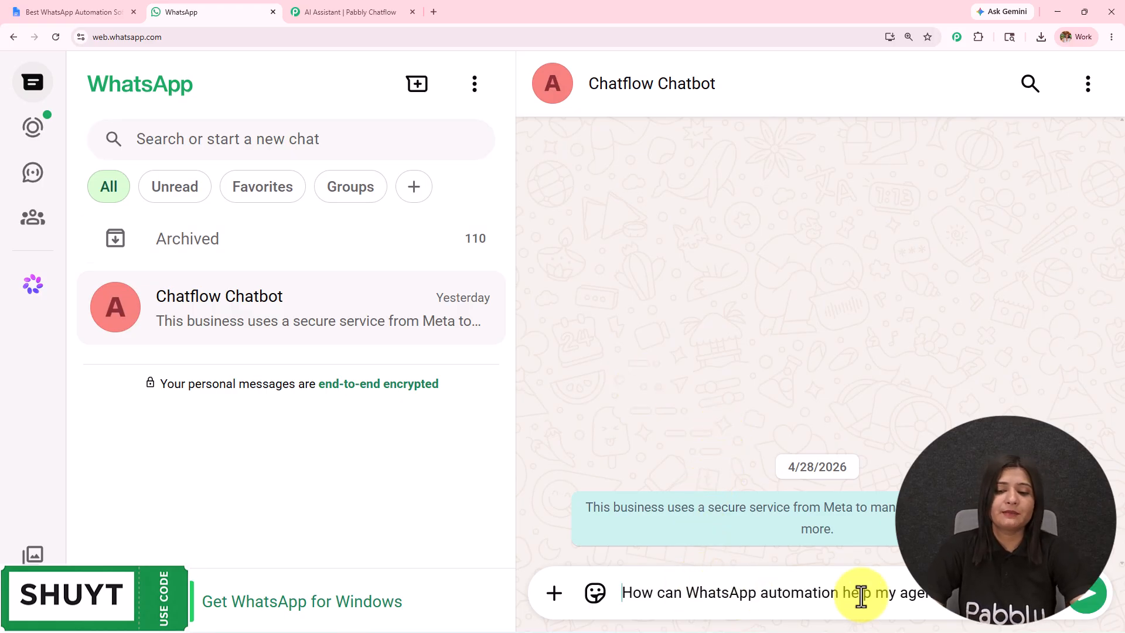
pyautogui.moveTo(878, 589); pyautogui.dragTo(547, 593)
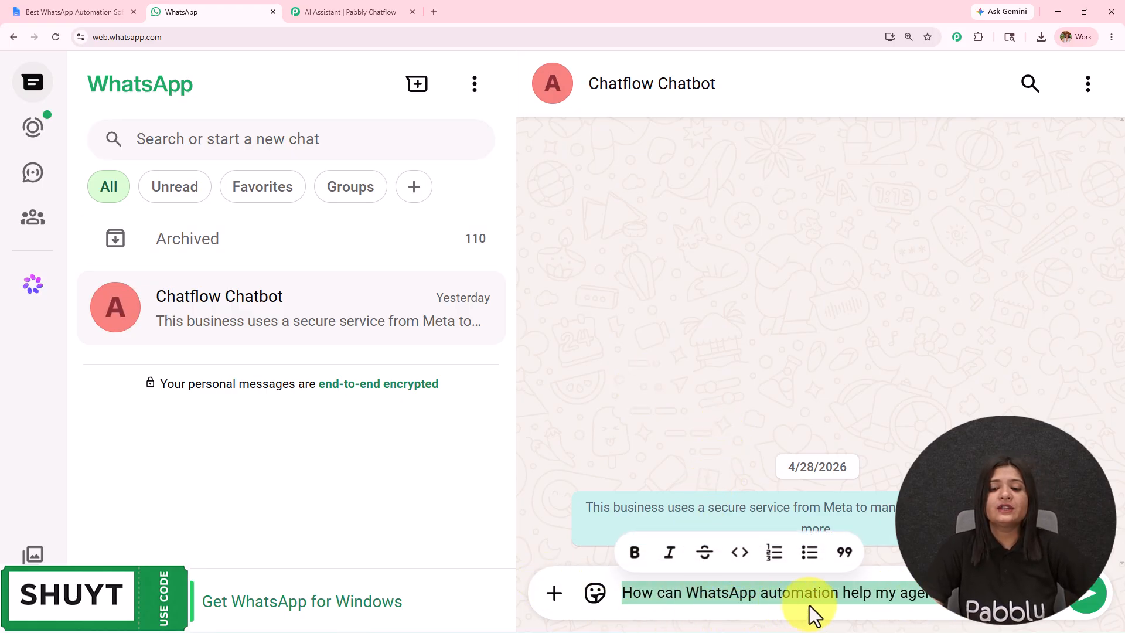
pyautogui.press('Return')
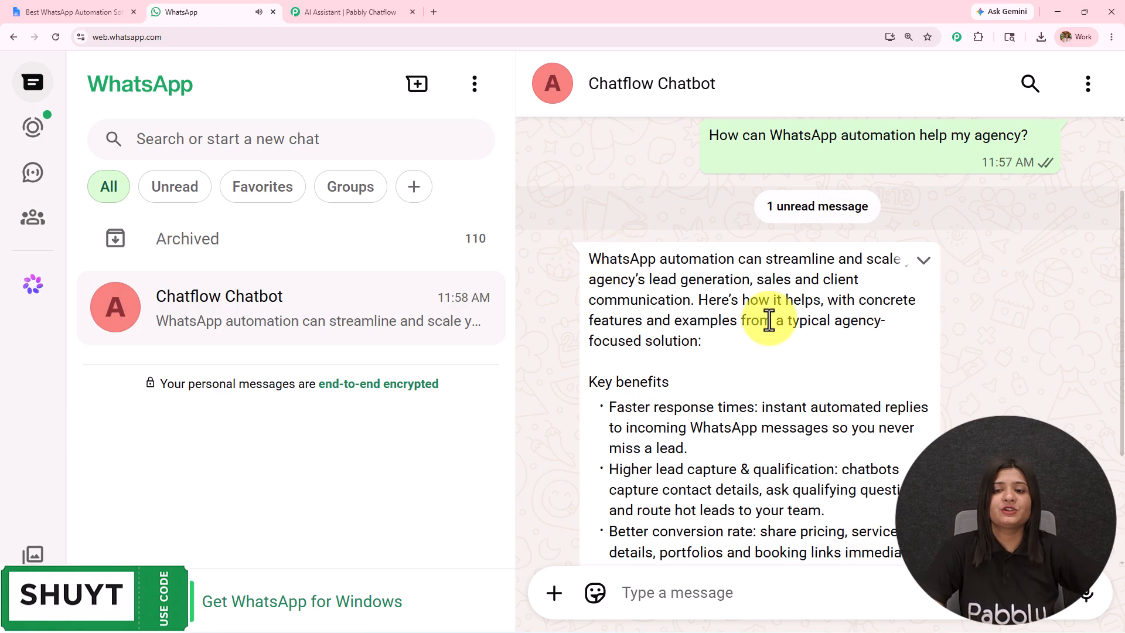
# Expand the chatbot's reply about agency automation and read it through to the end.
pyautogui.moveTo(588, 259); pyautogui.dragTo(923, 358)
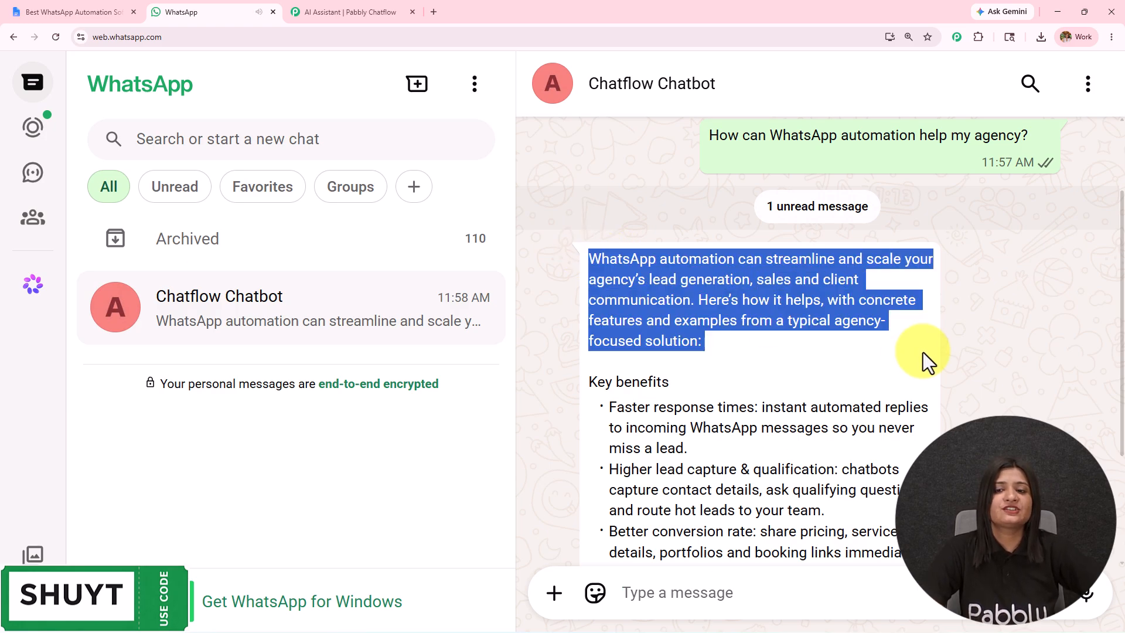
pyautogui.scroll(-3, 819, 395)
pyautogui.scroll(1, 818, 402)
pyautogui.scroll(-1, 821, 404)
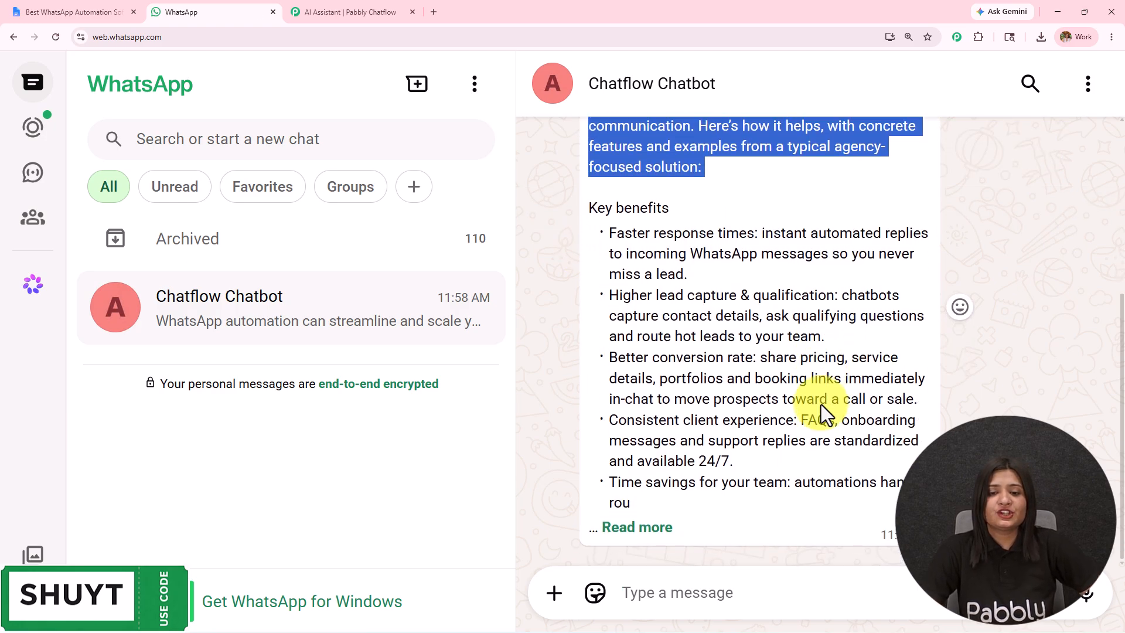
pyautogui.click(668, 531)
pyautogui.scroll(-4, 714, 395)
pyautogui.scroll(-15, 713, 395)
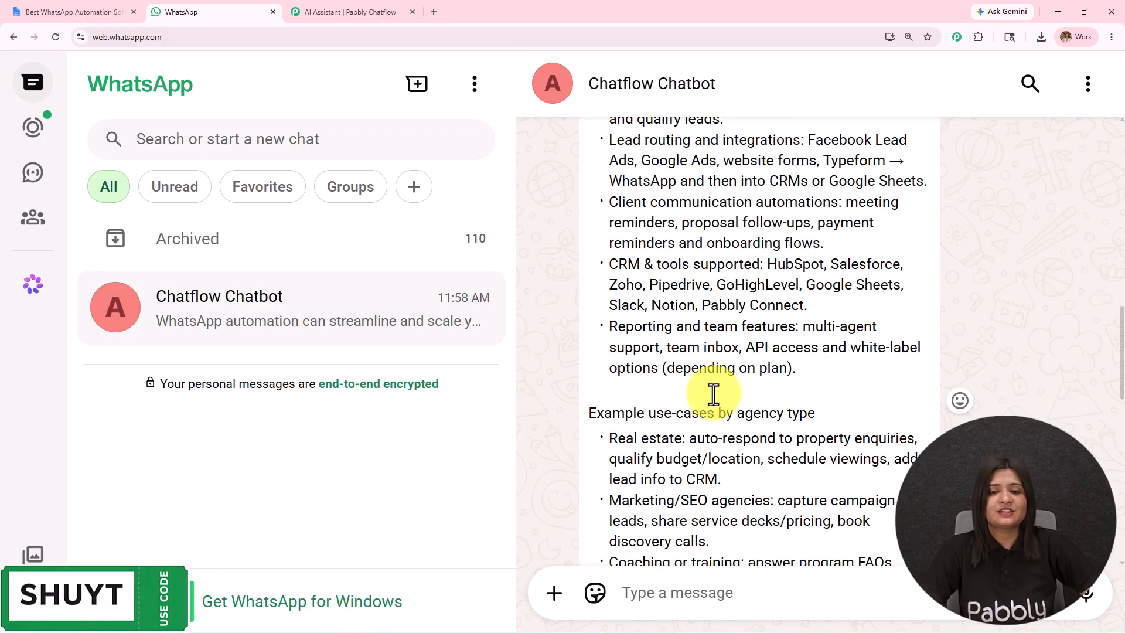
# Send the chatbot the question "What CRM integrations are supported?".
pyautogui.click(692, 586)
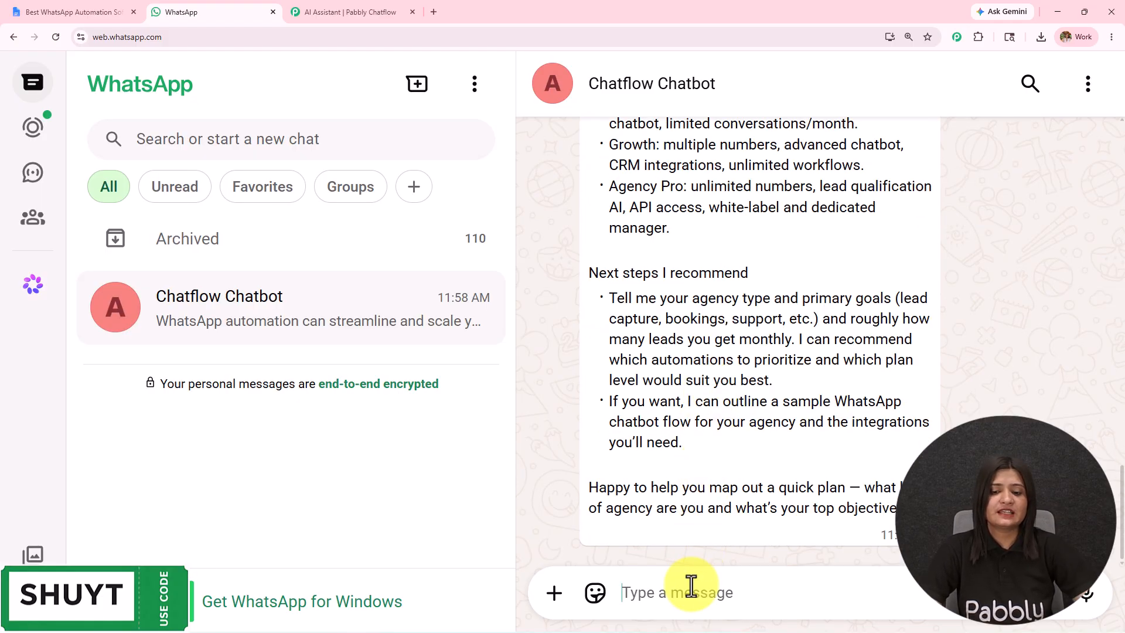
pyautogui.write('What CRM integrations are supported?')
pyautogui.moveTo(896, 593); pyautogui.dragTo(595, 593)
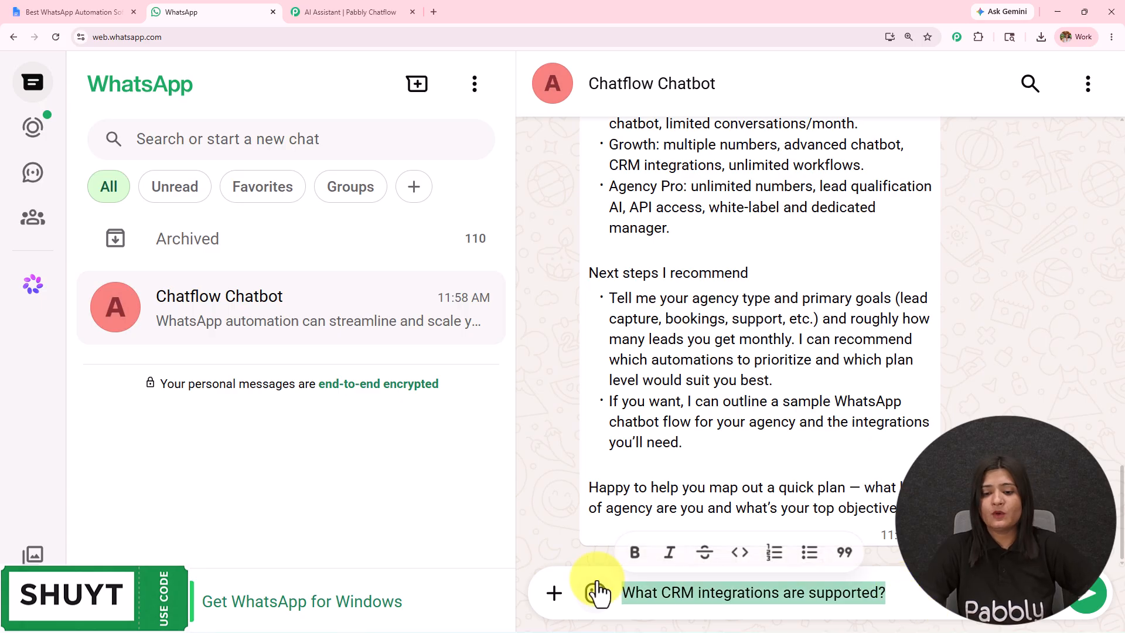
pyautogui.press('BackSpace')
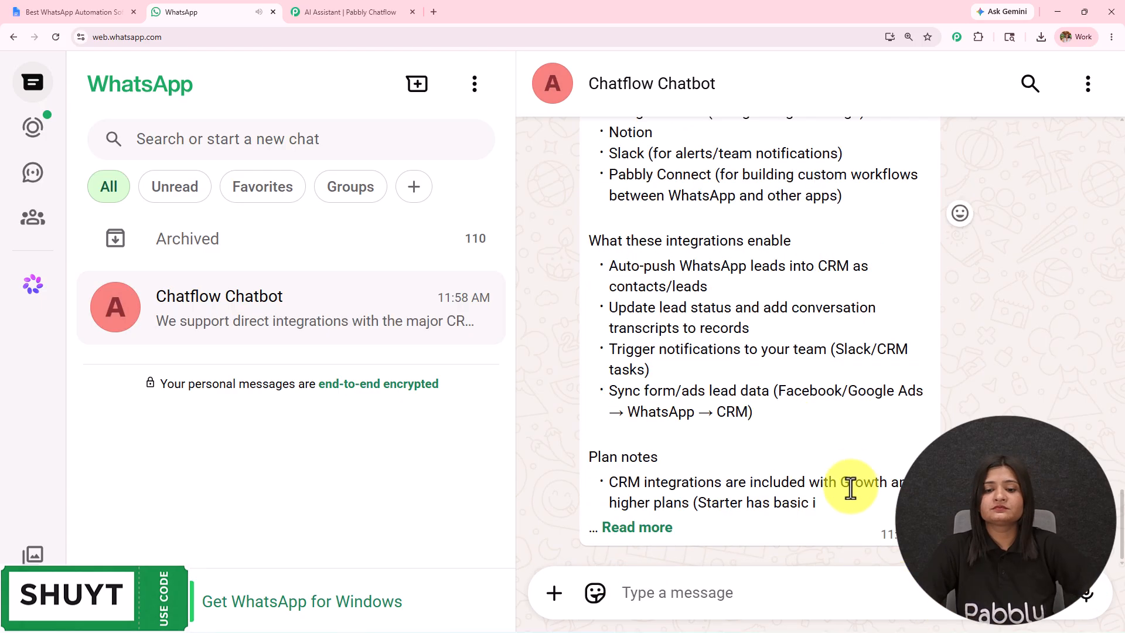
# Read the chatbot's reply on supported CRM integrations, expanding it to its full length.
pyautogui.scroll(5, 850, 469)
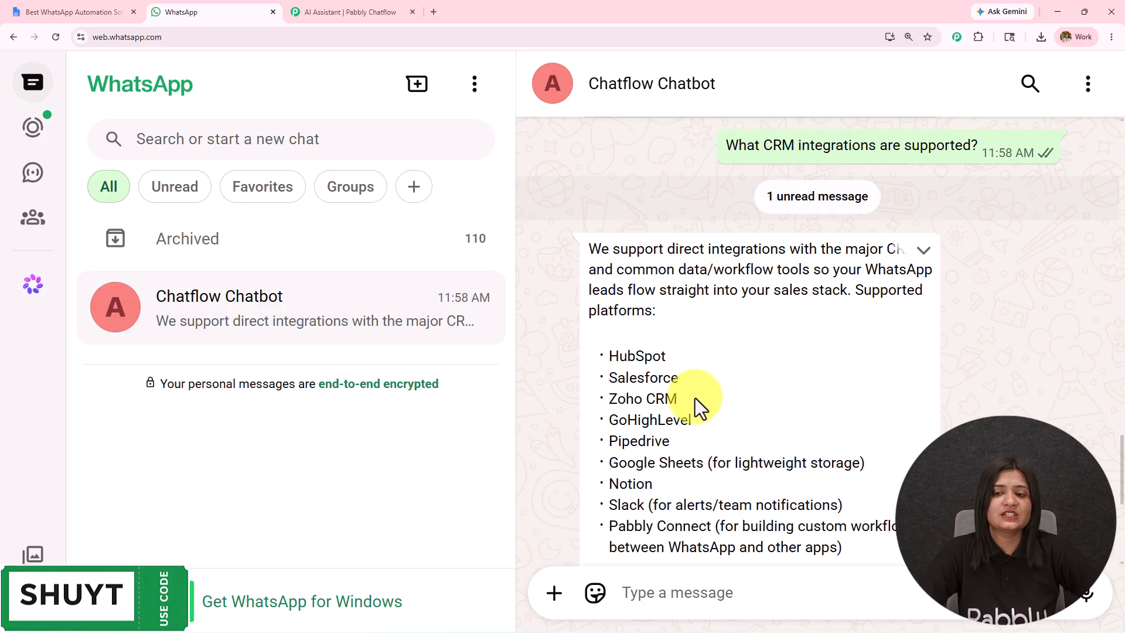
pyautogui.scroll(-4, 695, 404)
pyautogui.scroll(-3, 695, 399)
pyautogui.click(641, 535)
pyautogui.scroll(-3, 787, 351)
# Send the chatbot the question "Which pricing plan is best for my business?".
pyautogui.click(743, 593)
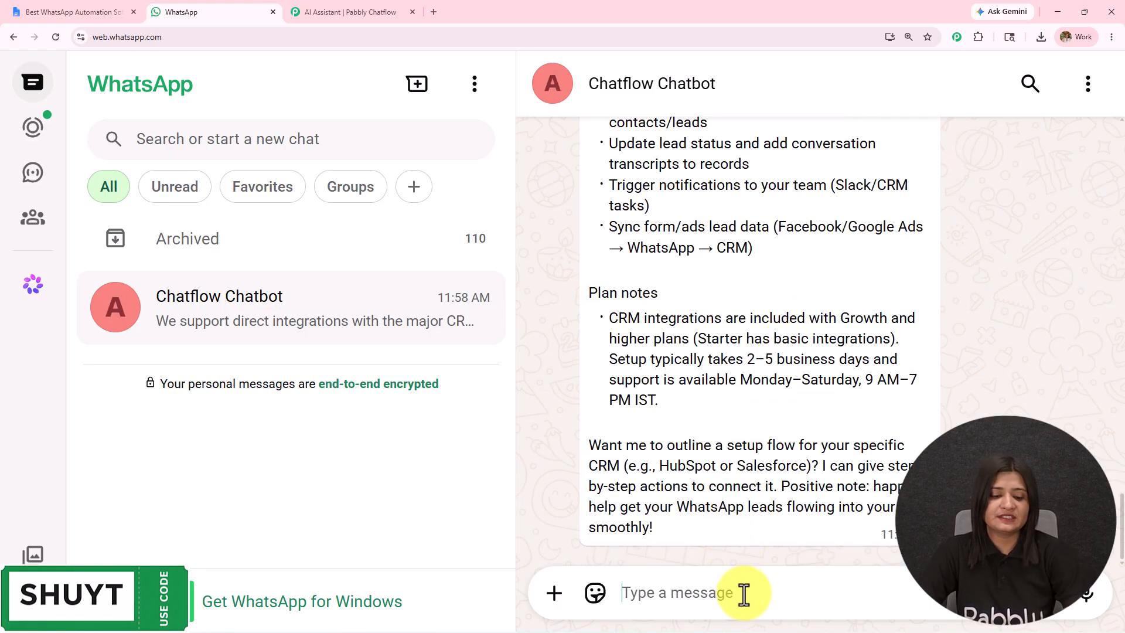
pyautogui.write('Which pricing plan is best for my business?')
pyautogui.moveTo(931, 596); pyautogui.dragTo(543, 570)
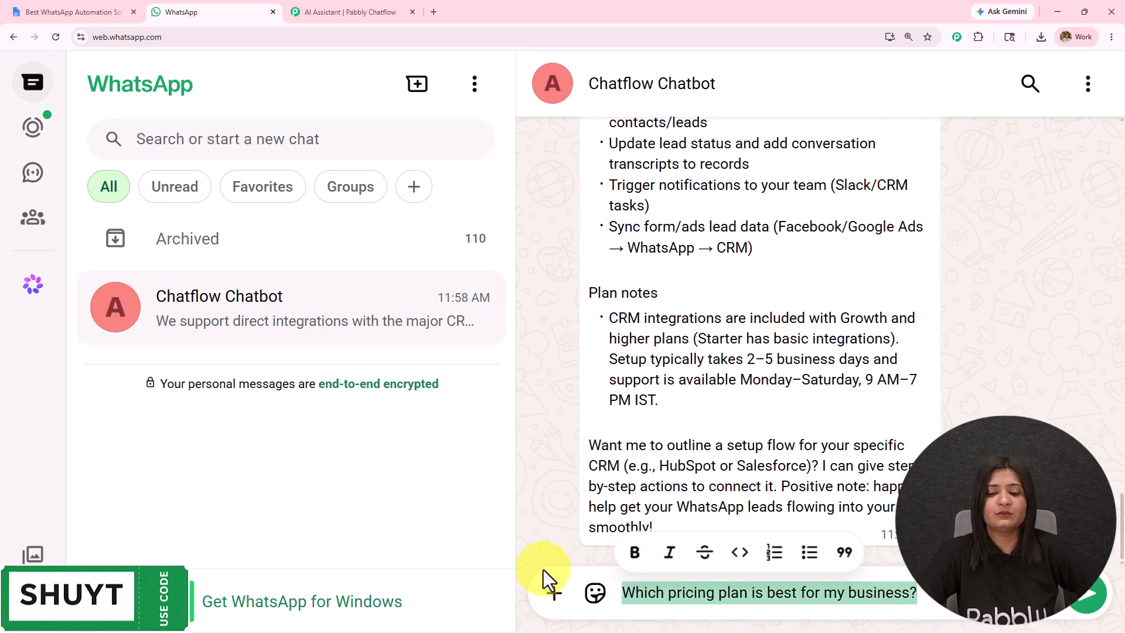
pyautogui.press('Return')
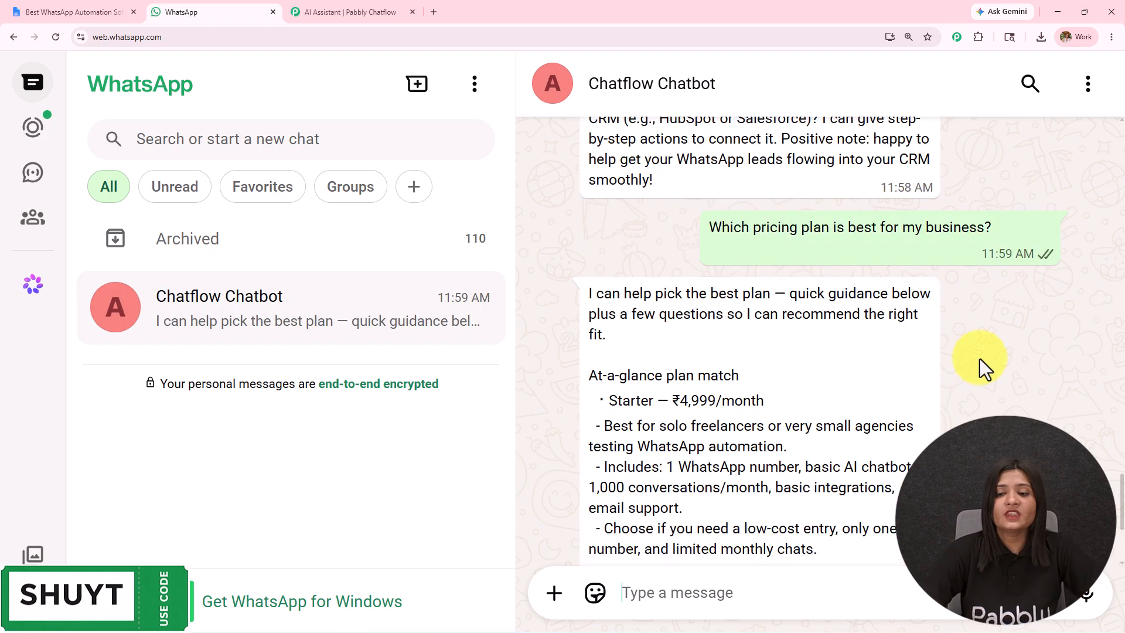
# Expand and read the chatbot's pricing plan reply, and review the earlier answers in the conversation.
pyautogui.scroll(-1, 980, 357)
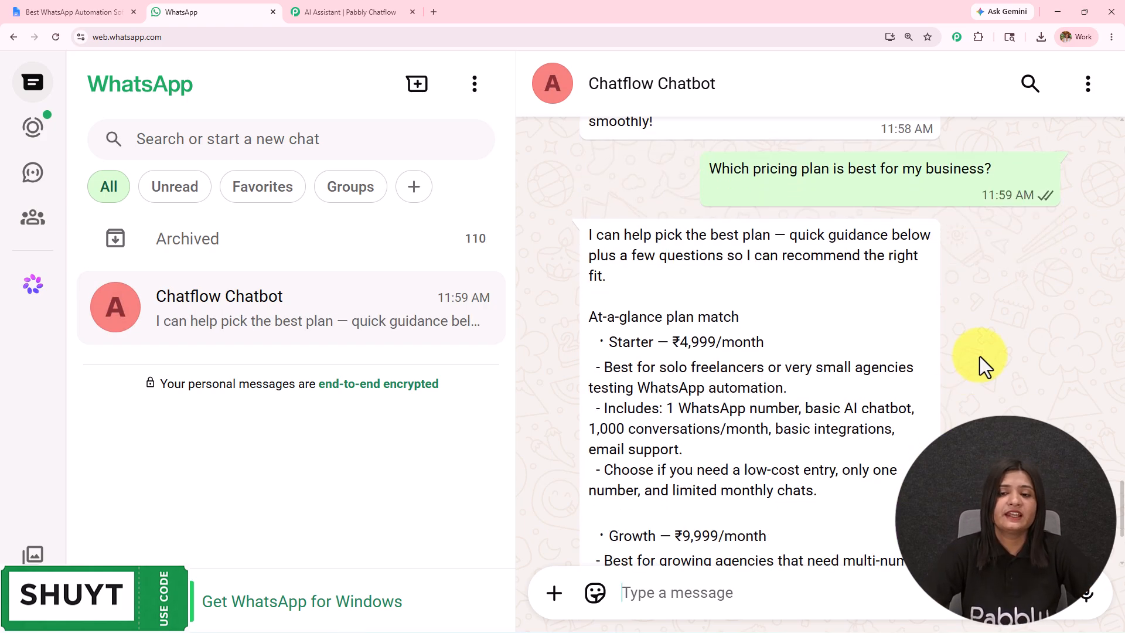
pyautogui.tripleClick(614, 314)
pyautogui.scroll(-3, 618, 293)
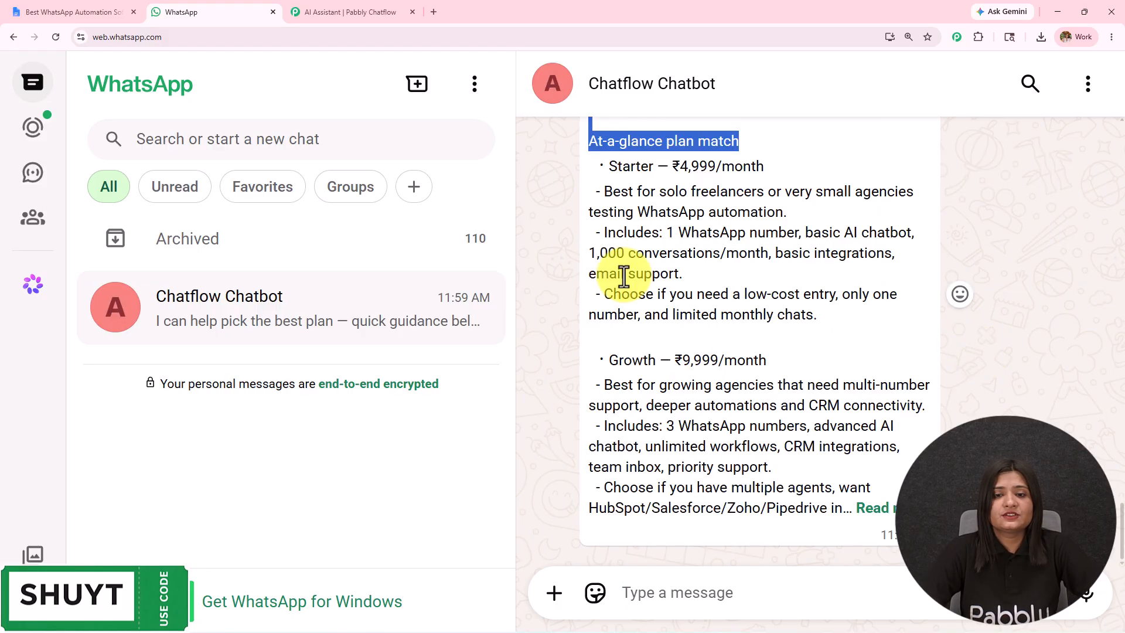
pyautogui.click(892, 516)
pyautogui.scroll(-12, 834, 347)
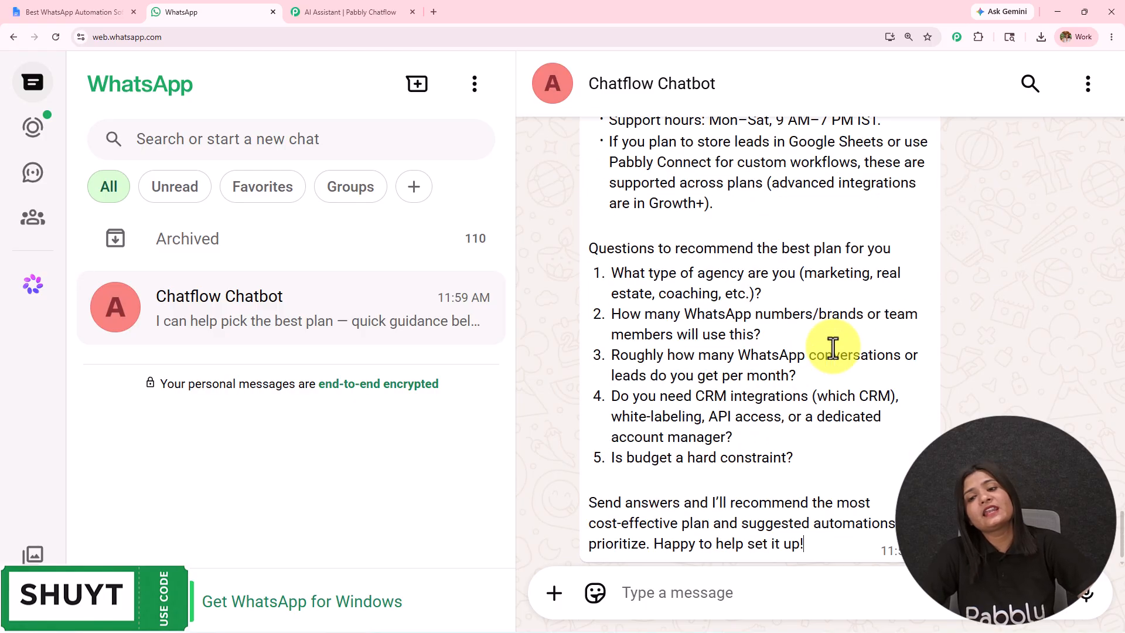
pyautogui.scroll(15, 834, 350)
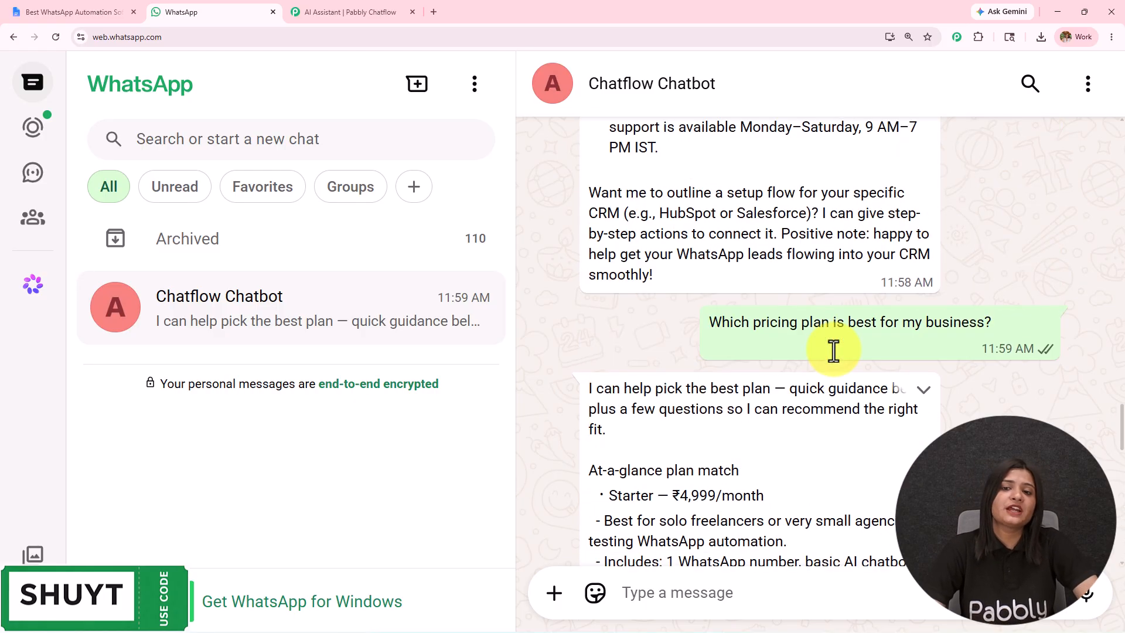
pyautogui.scroll(15, 834, 351)
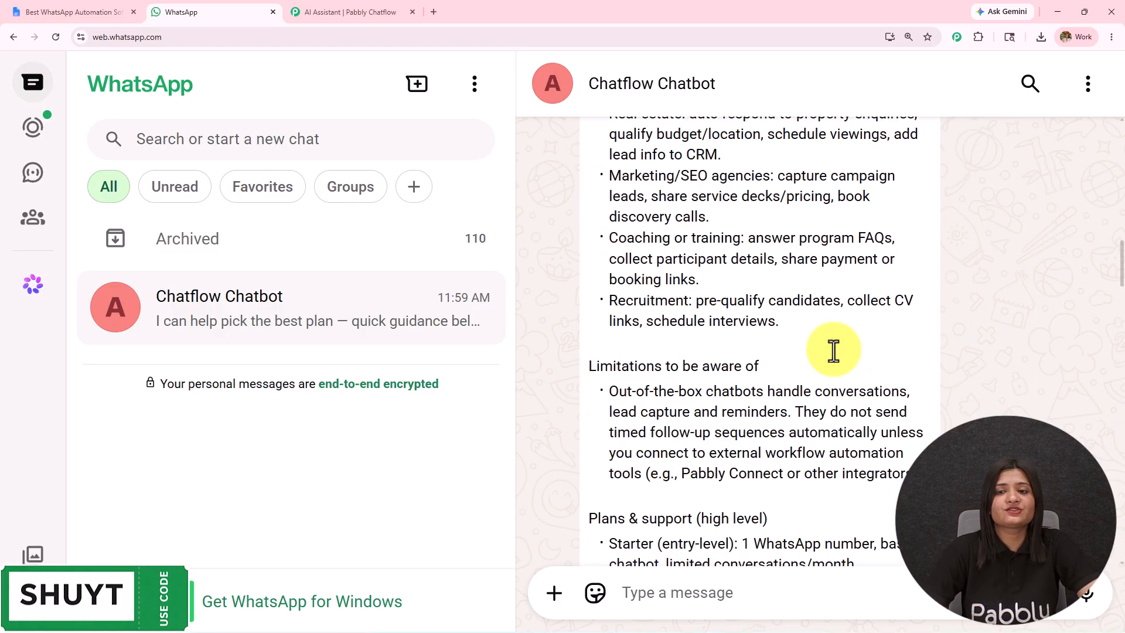
pyautogui.scroll(10, 834, 350)
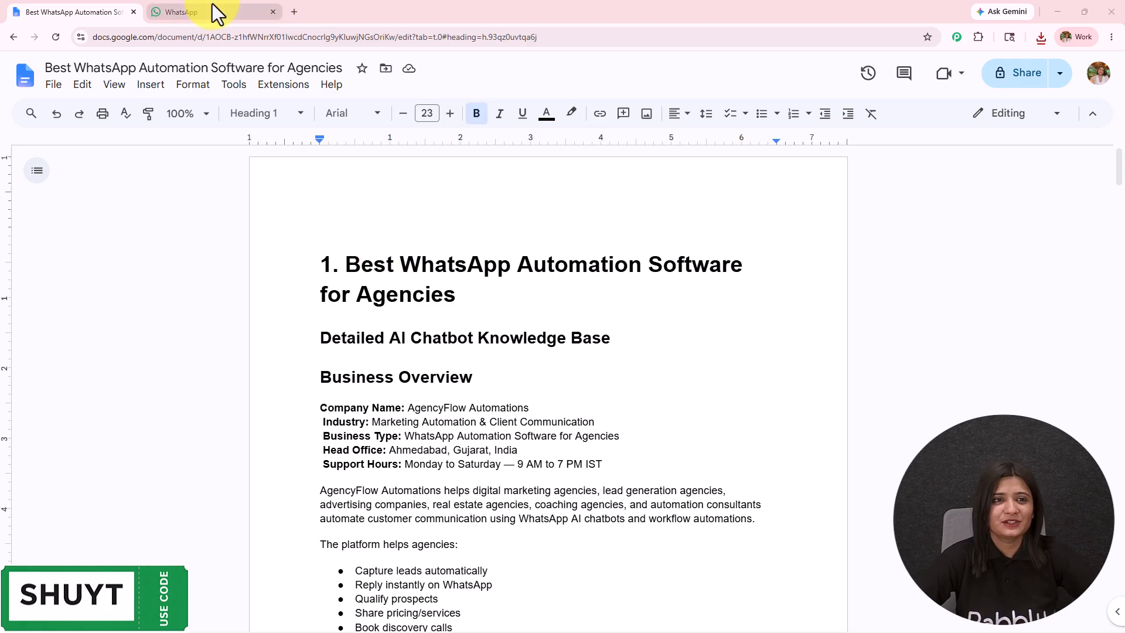
# Open pabbly.com/chatflow in a new browser tab and dismiss the limited-time offer popup.
pyautogui.click(290, 16)
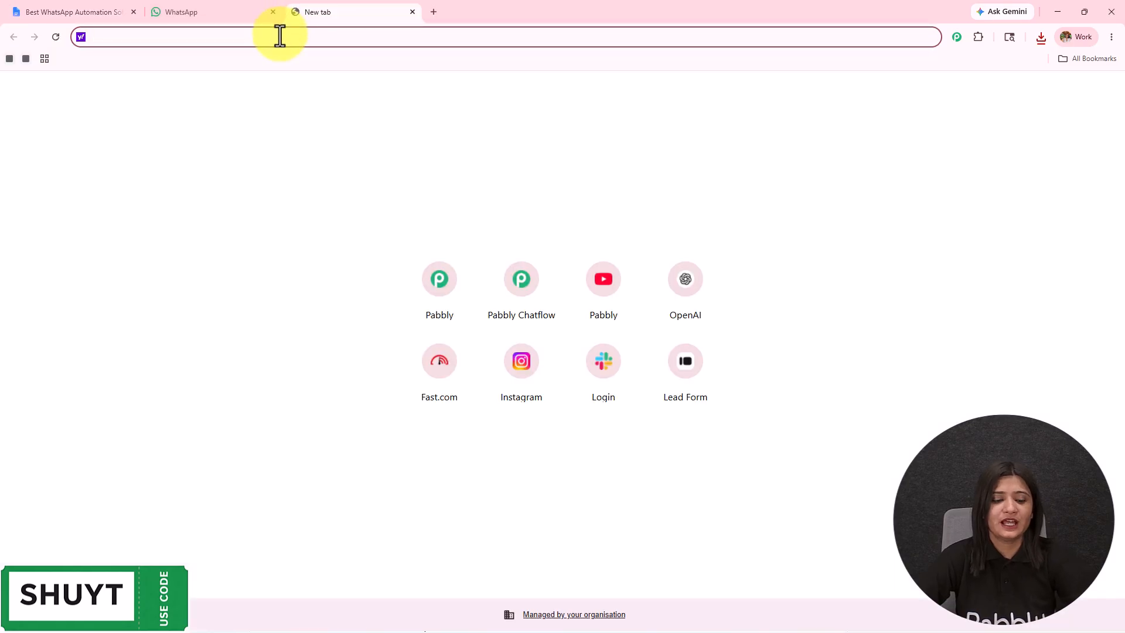
pyautogui.write('pab')
pyautogui.press('Return')
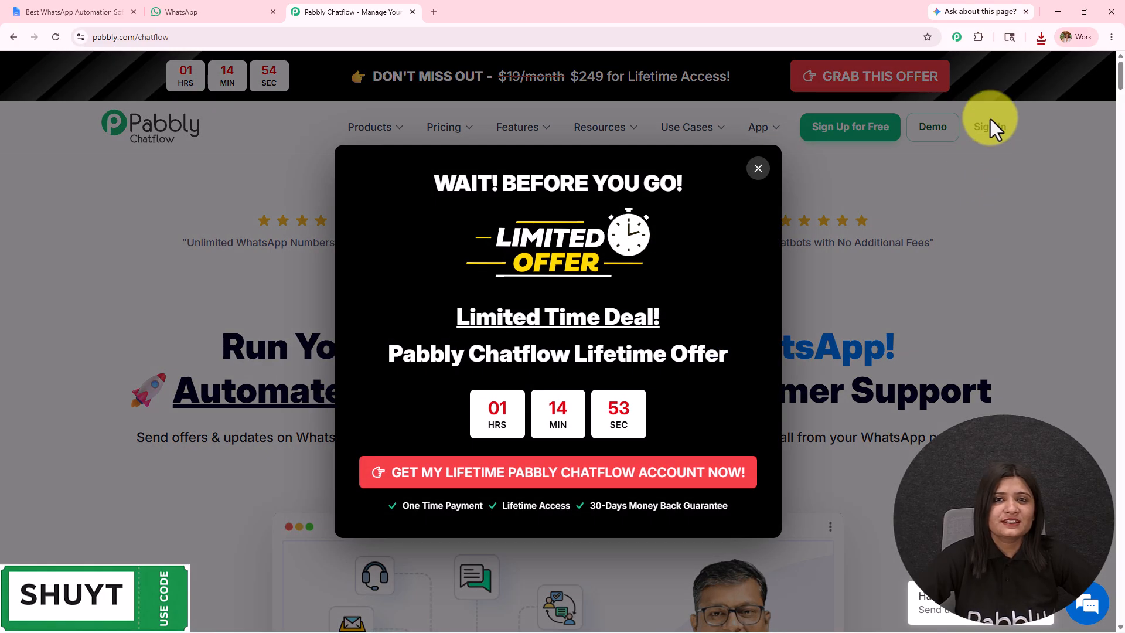
pyautogui.click(757, 168)
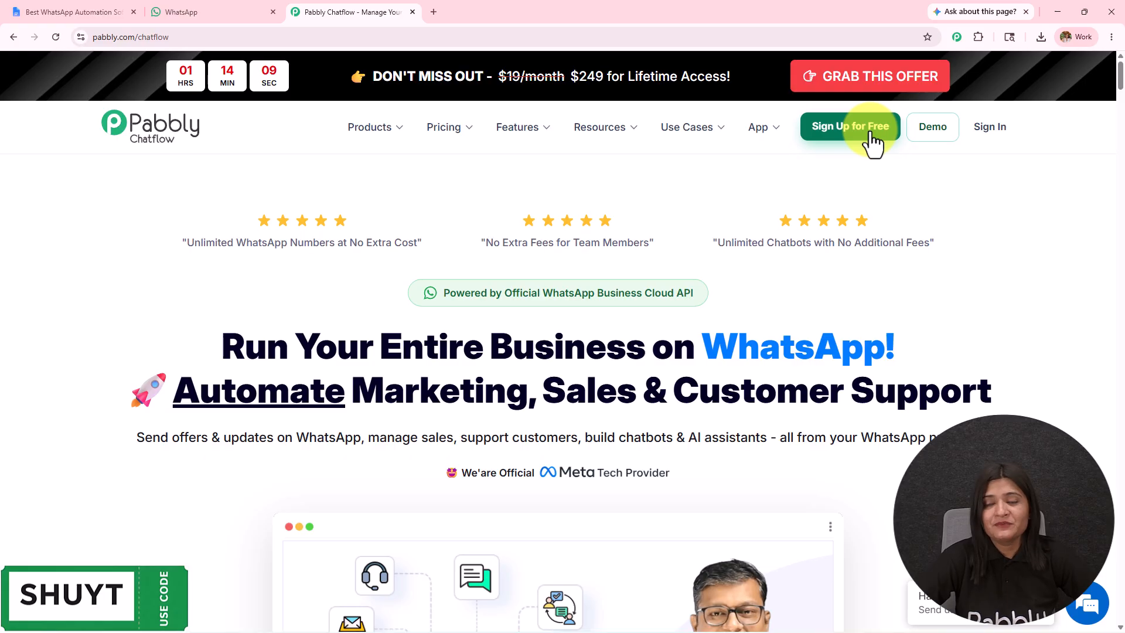
# Sign in to the existing Pabbly account and access Pabbly Chatflow from the list of all apps.
pyautogui.click(985, 128)
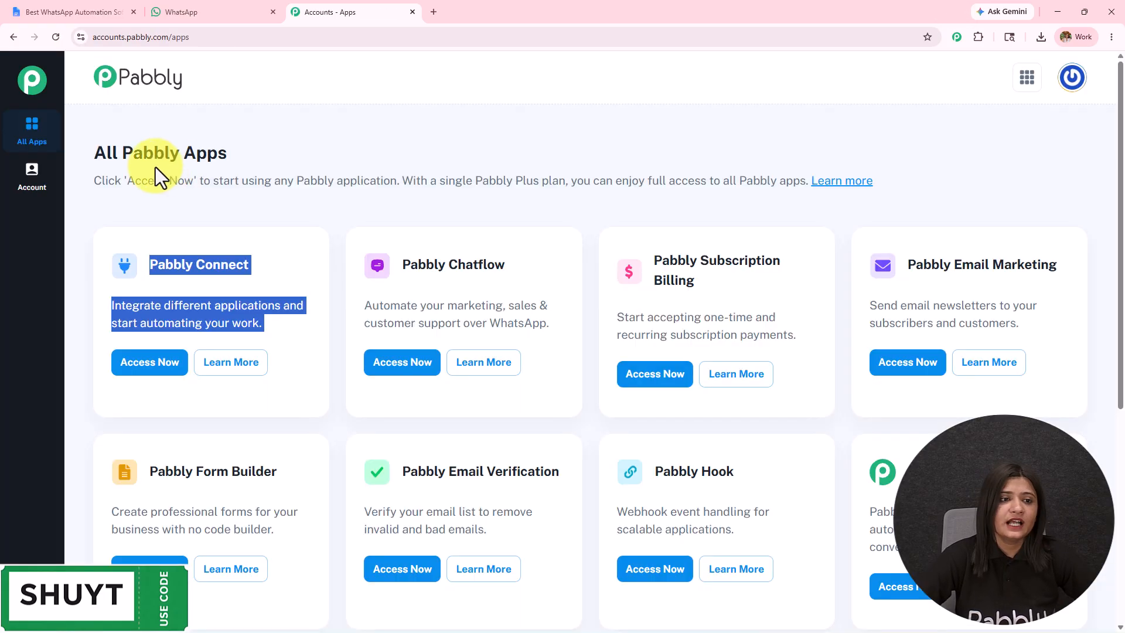
pyautogui.moveTo(94, 154); pyautogui.dragTo(490, 149)
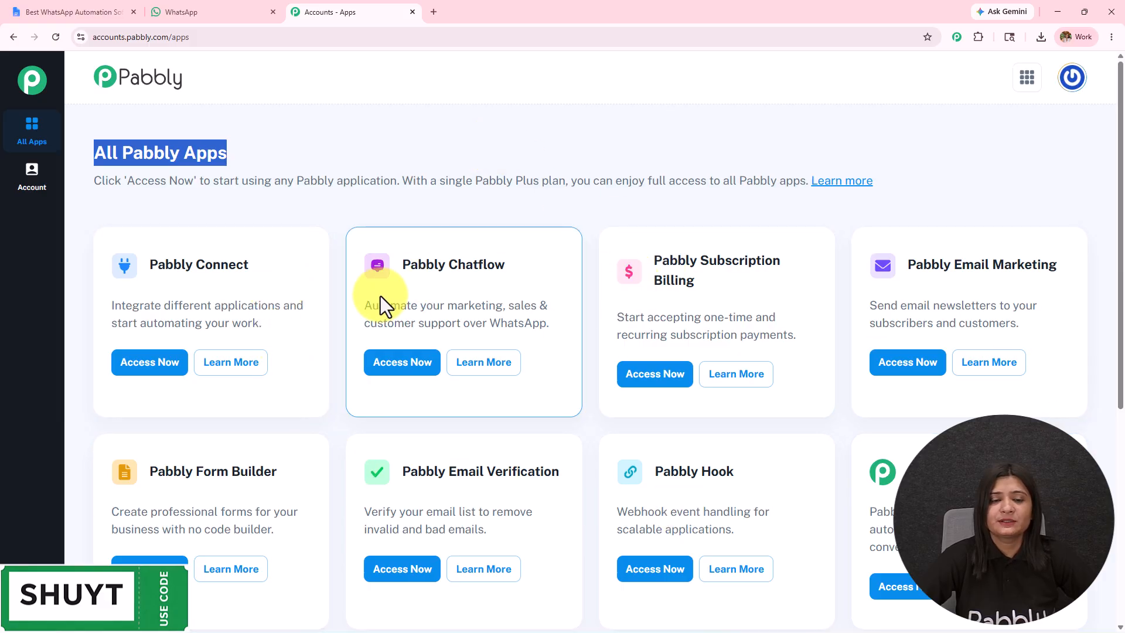
pyautogui.moveTo(402, 263); pyautogui.dragTo(557, 265)
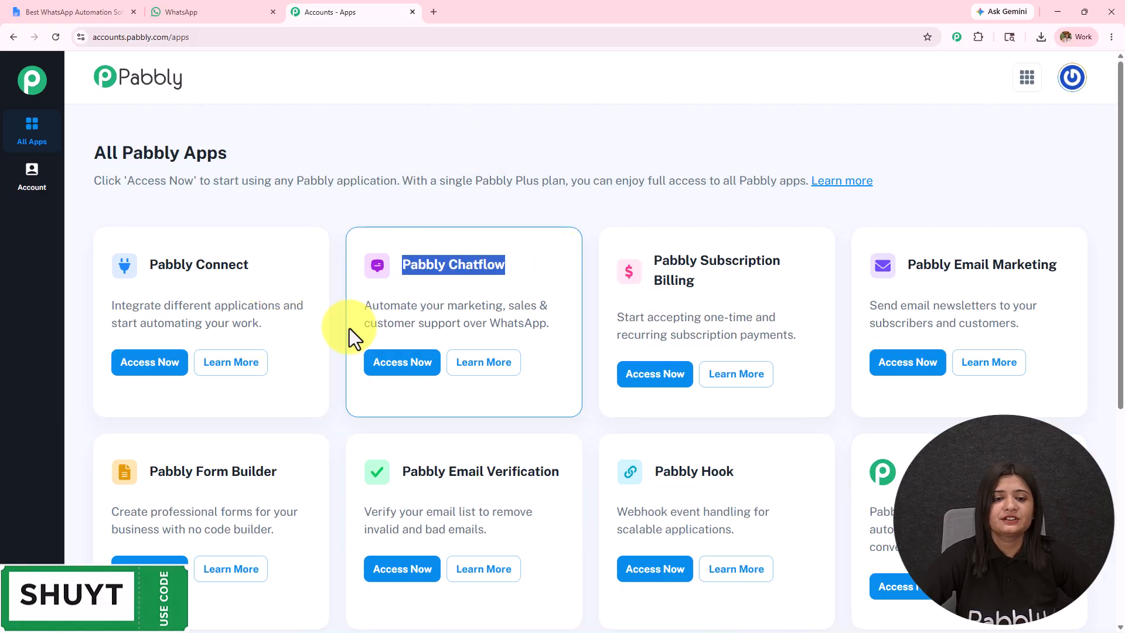
pyautogui.click(390, 368)
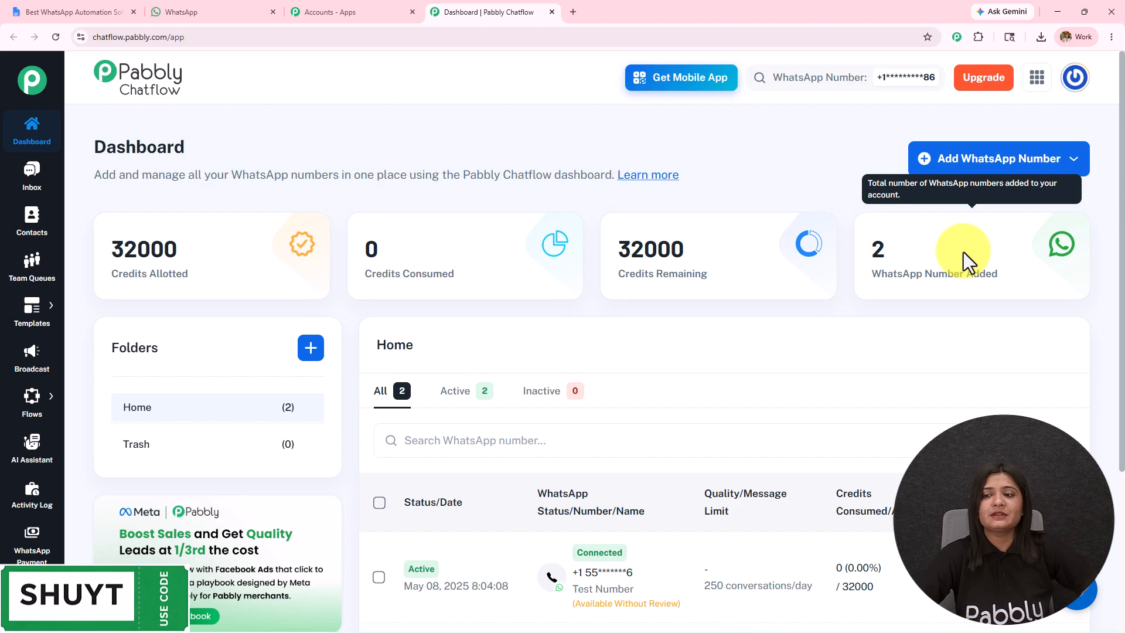
# Inspect the WhatsApp Connect and Manual Token Connect forms for adding a WhatsApp number, closing each without connecting one.
pyautogui.click(962, 168)
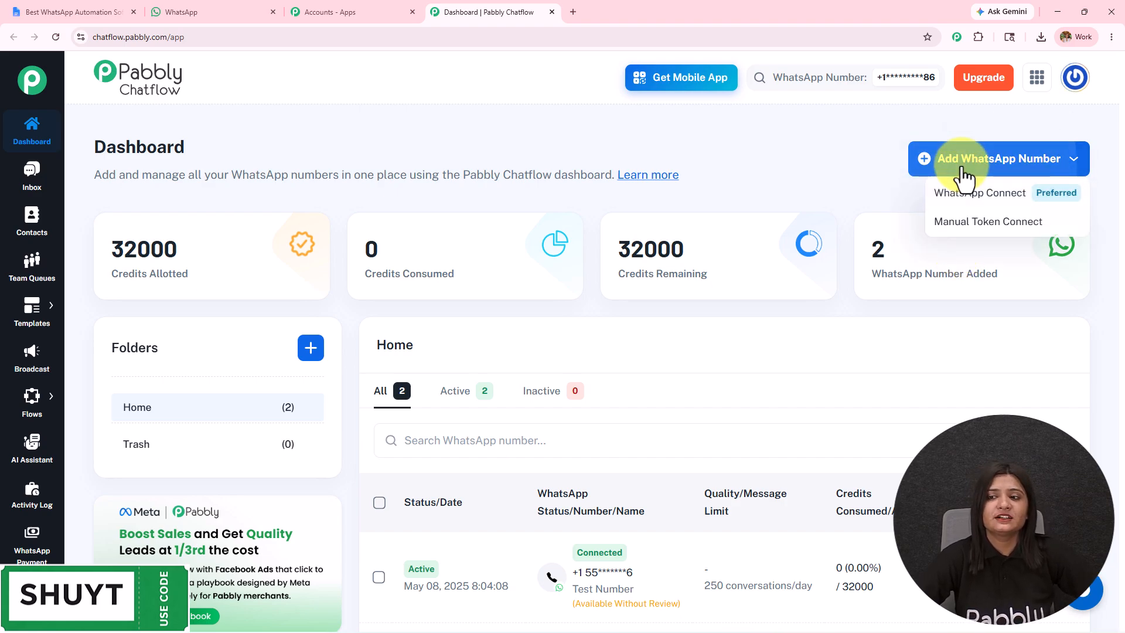
pyautogui.click(982, 200)
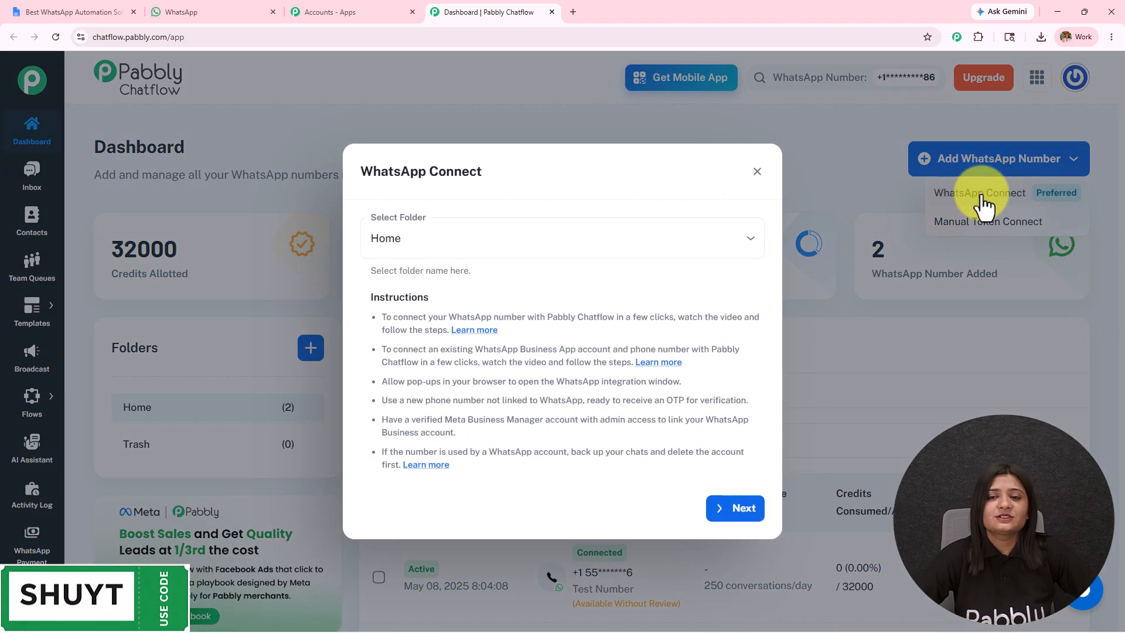
pyautogui.click(758, 174)
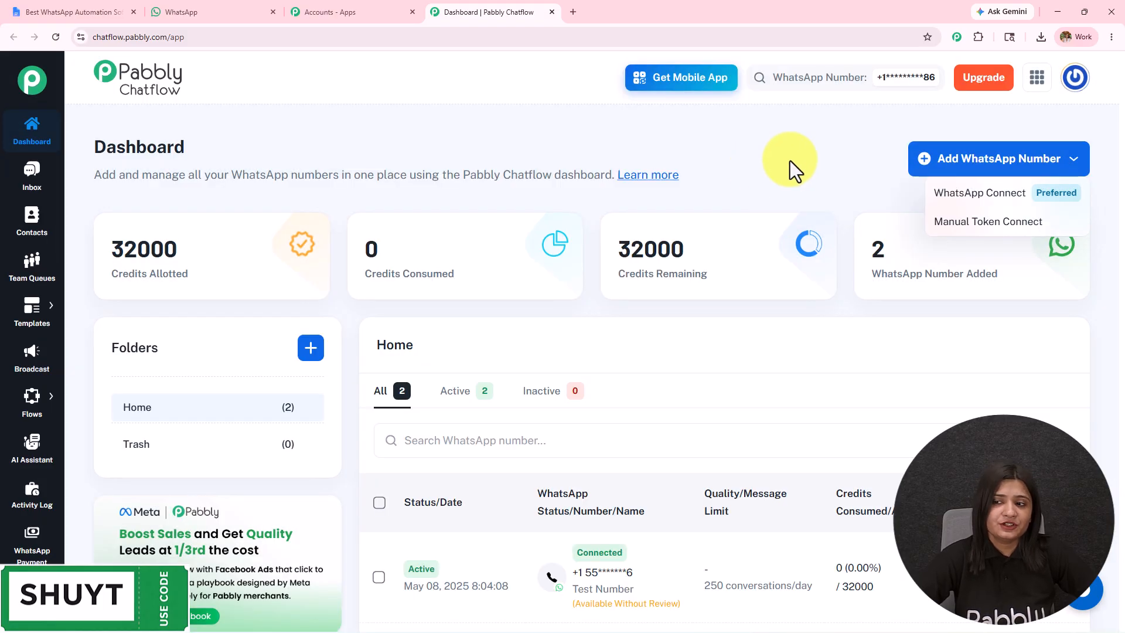
pyautogui.click(1000, 223)
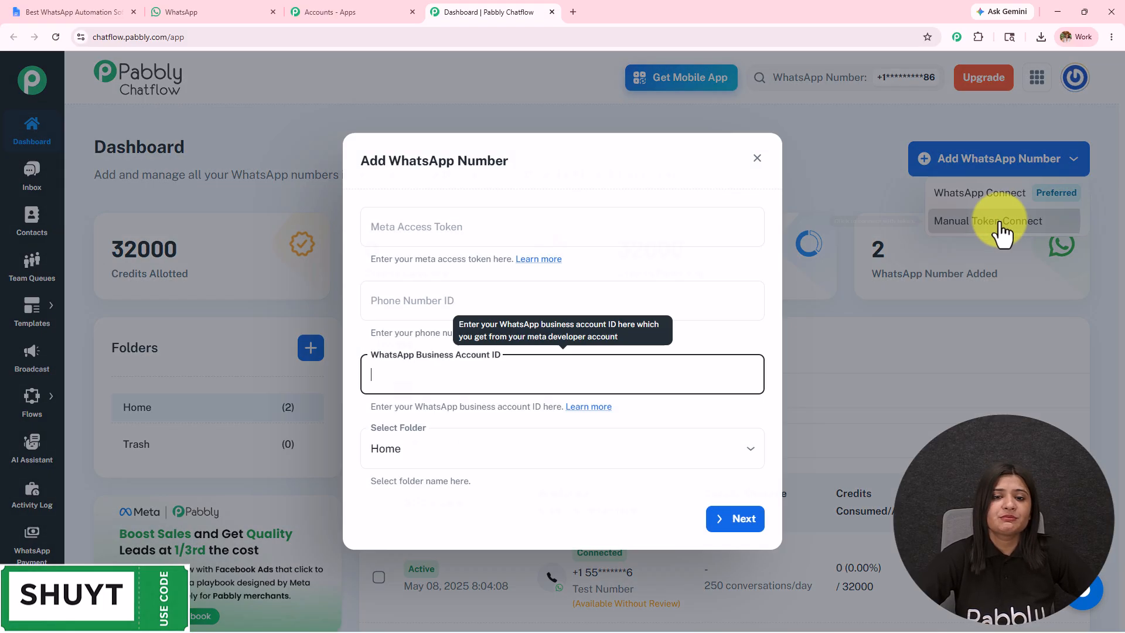
pyautogui.click(758, 165)
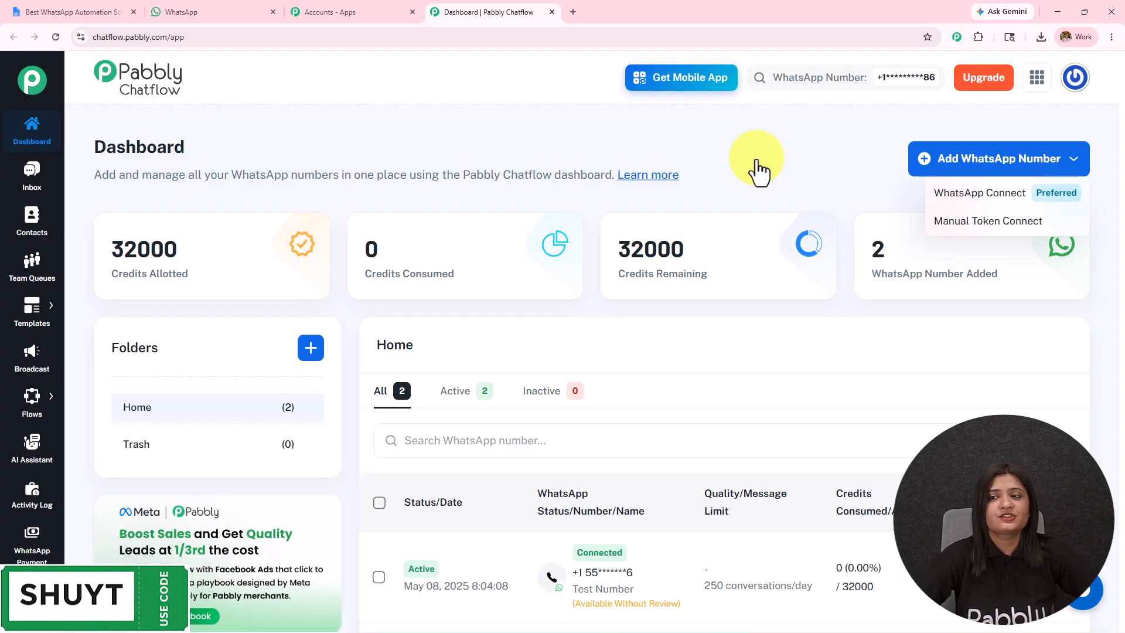
pyautogui.click(757, 161)
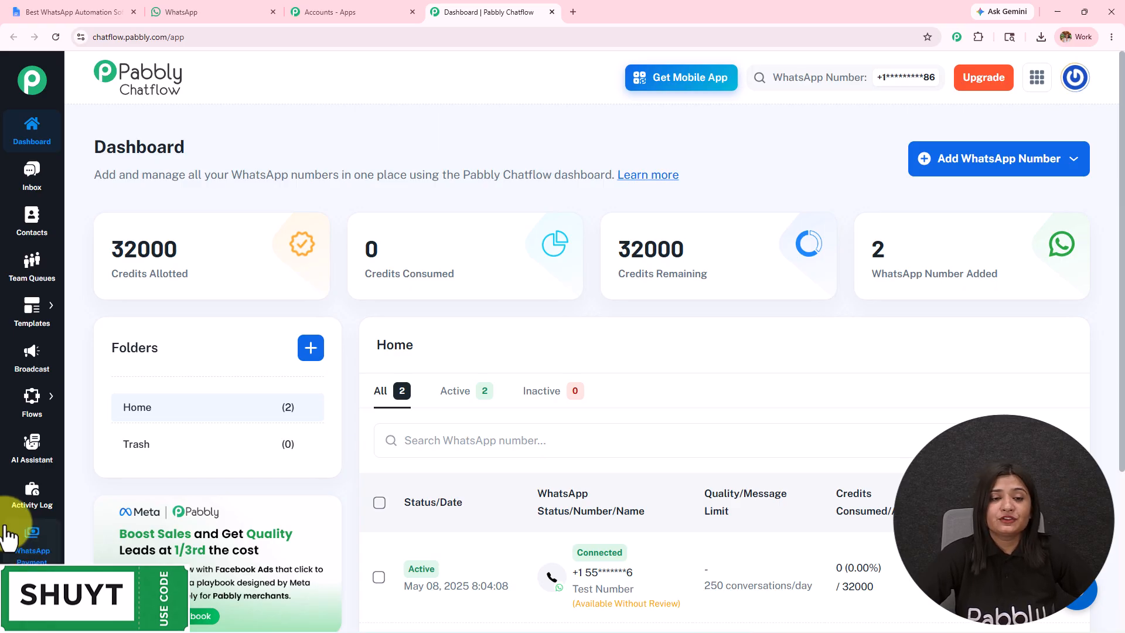
# Open the AI Assistant section of Pabbly Chatflow.
pyautogui.click(34, 449)
pyautogui.moveTo(88, 142); pyautogui.dragTo(321, 139)
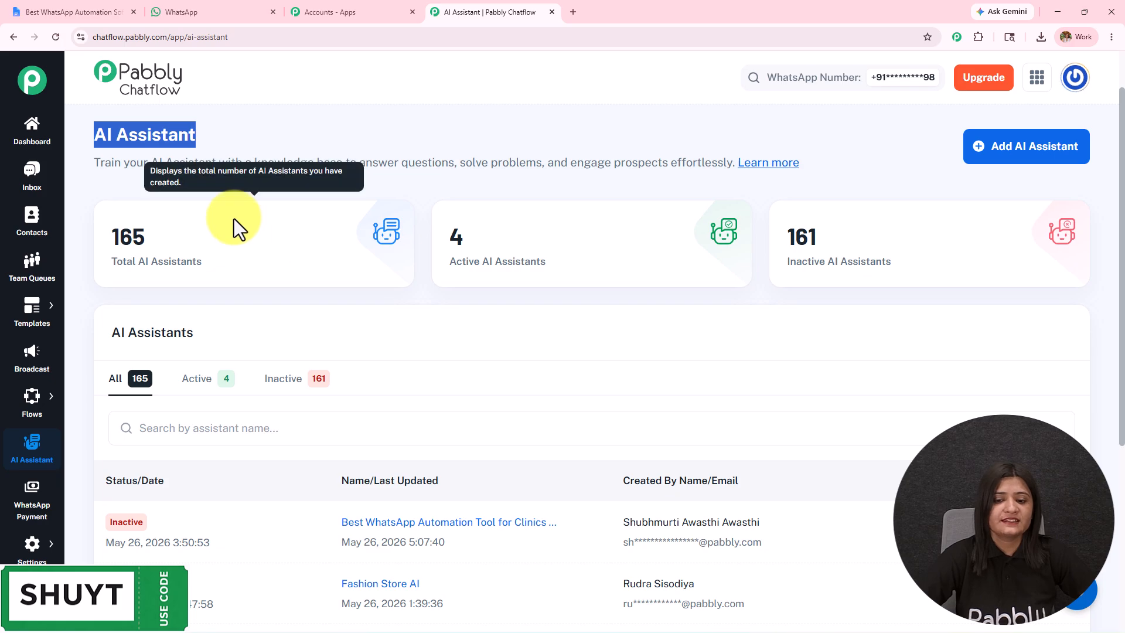
# Create an AI assistant named "Best WhatsApp Automation Software for Agencies".
pyautogui.moveTo(624, 276)
pyautogui.moveTo(943, 232)
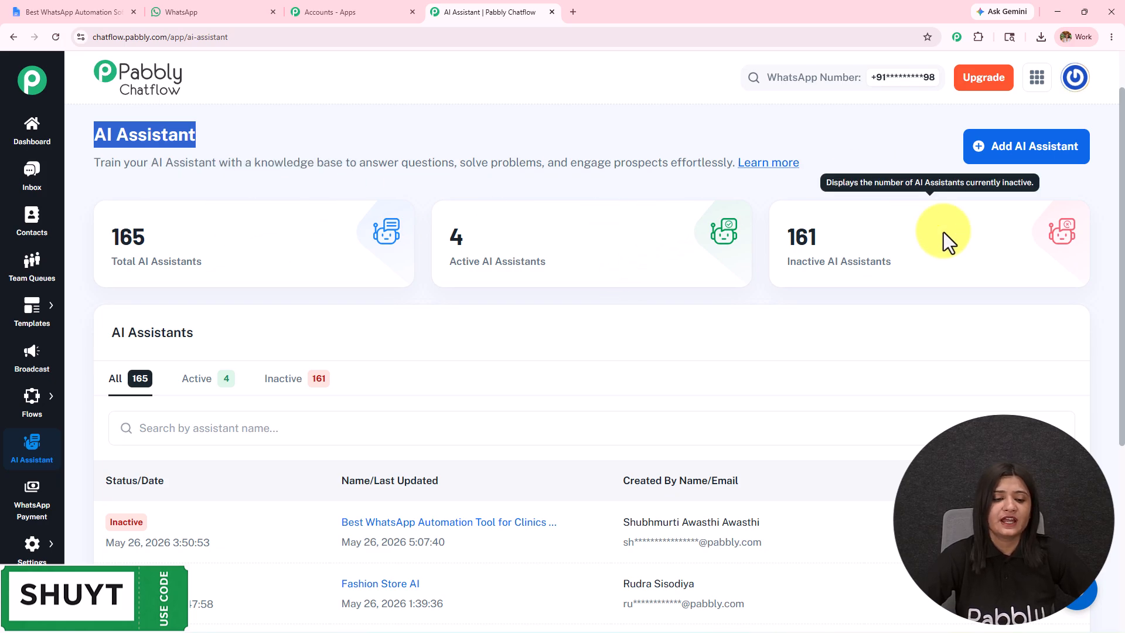
pyautogui.click(993, 152)
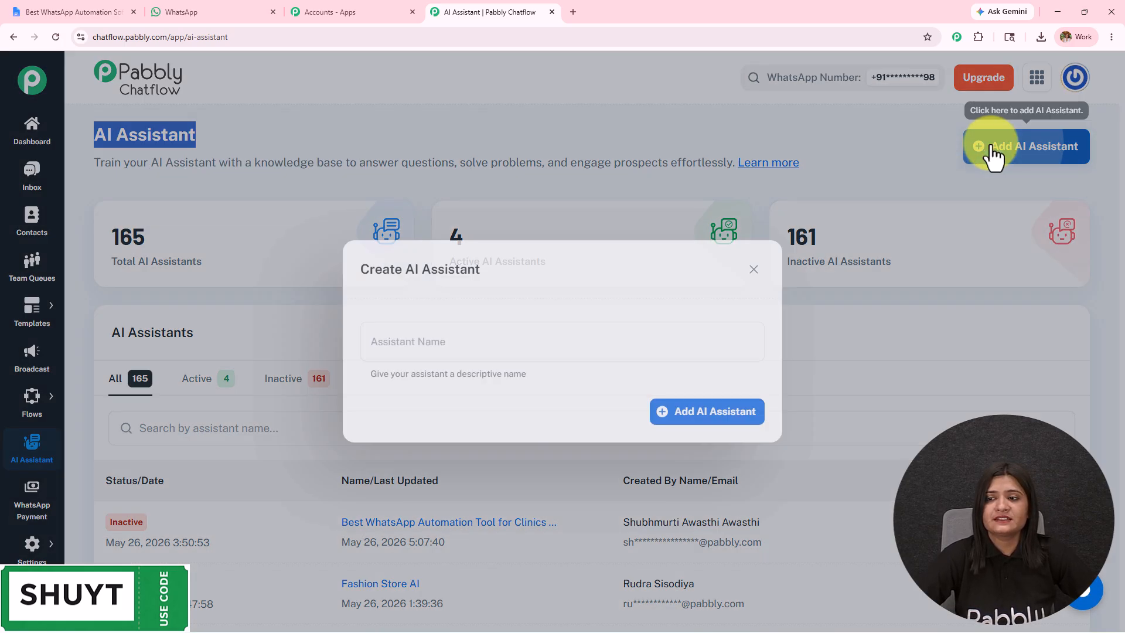
pyautogui.click(455, 347)
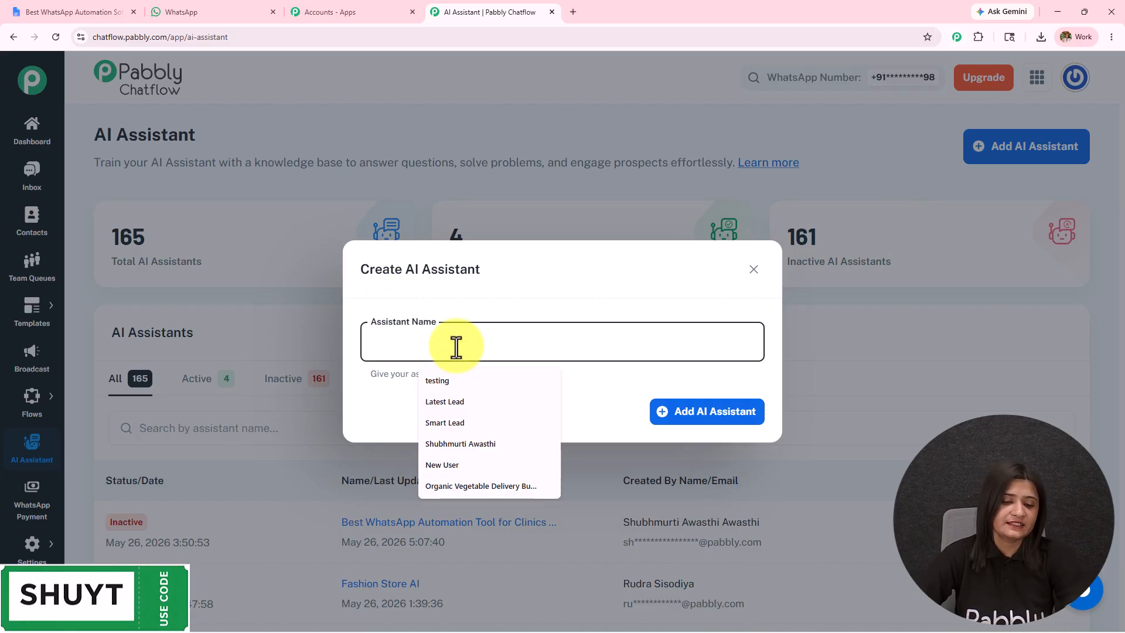
pyautogui.write('Best WhatsApp Automation Software for Agencies')
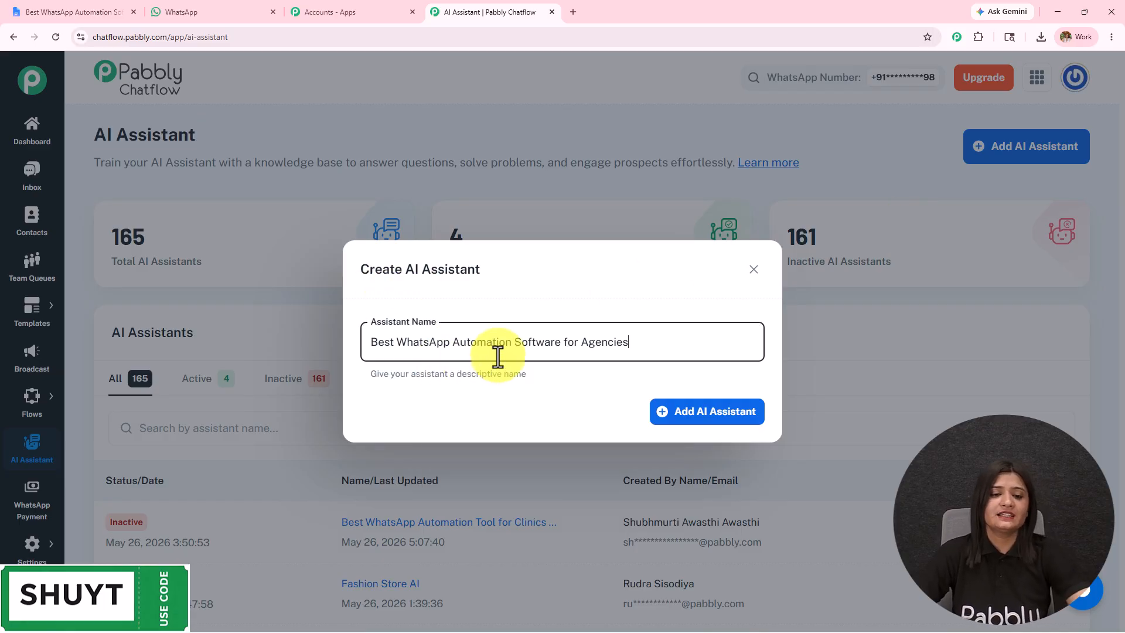
pyautogui.moveTo(641, 346); pyautogui.dragTo(285, 328)
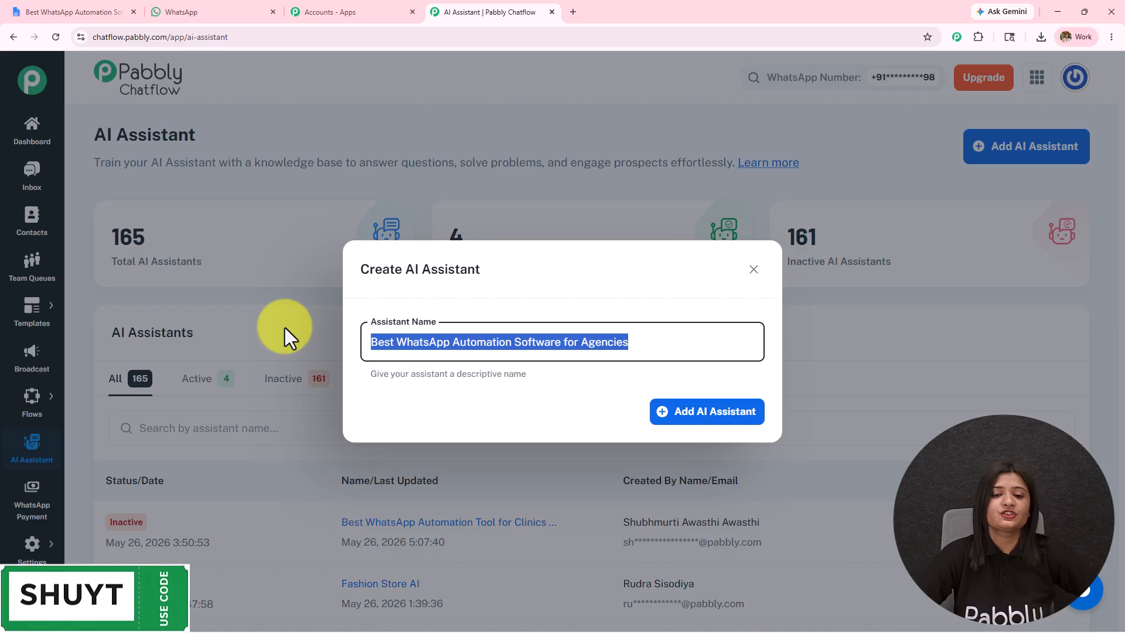
pyautogui.click(715, 423)
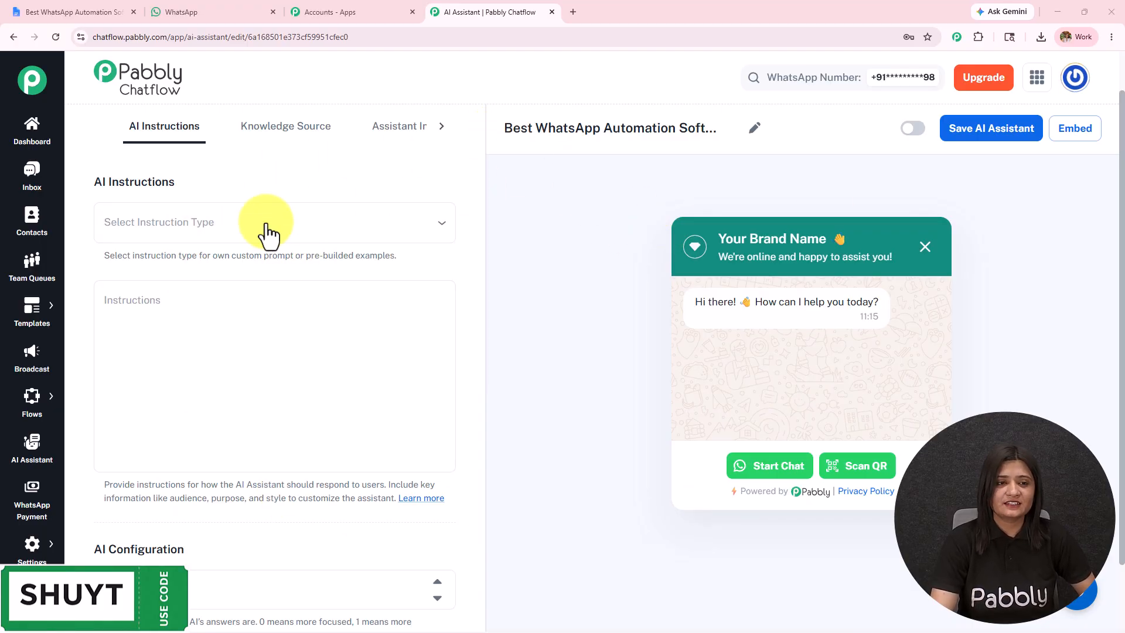
# Look through the assistant's Knowledge Source and Assistant Interface sections, then return to AI Instructions.
pyautogui.click(279, 138)
pyautogui.click(437, 133)
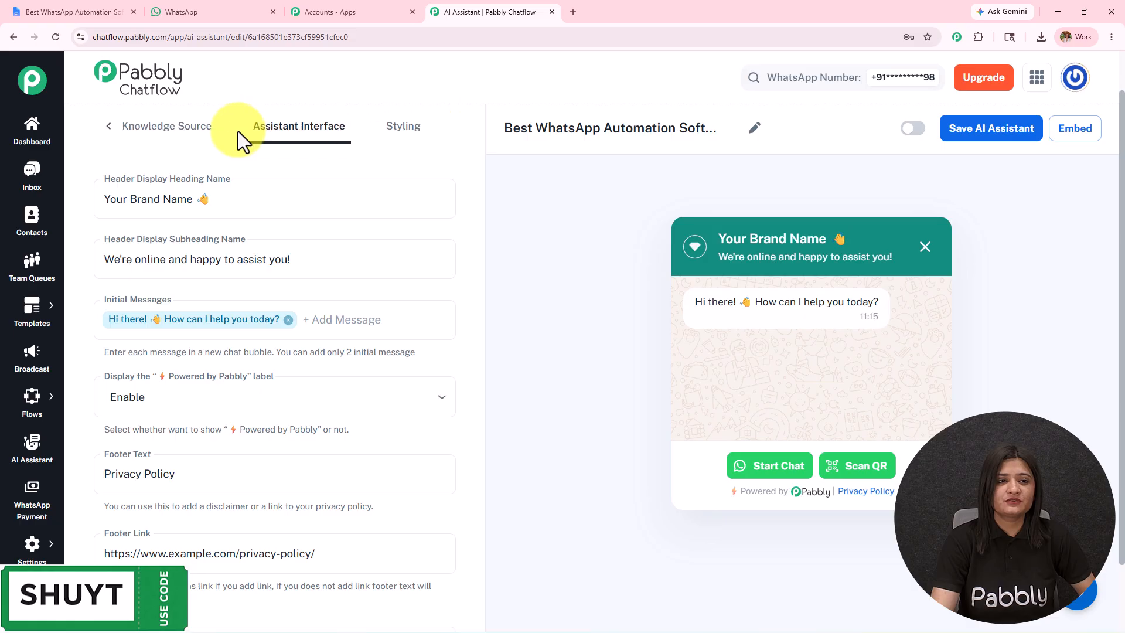
pyautogui.click(110, 130)
pyautogui.click(160, 140)
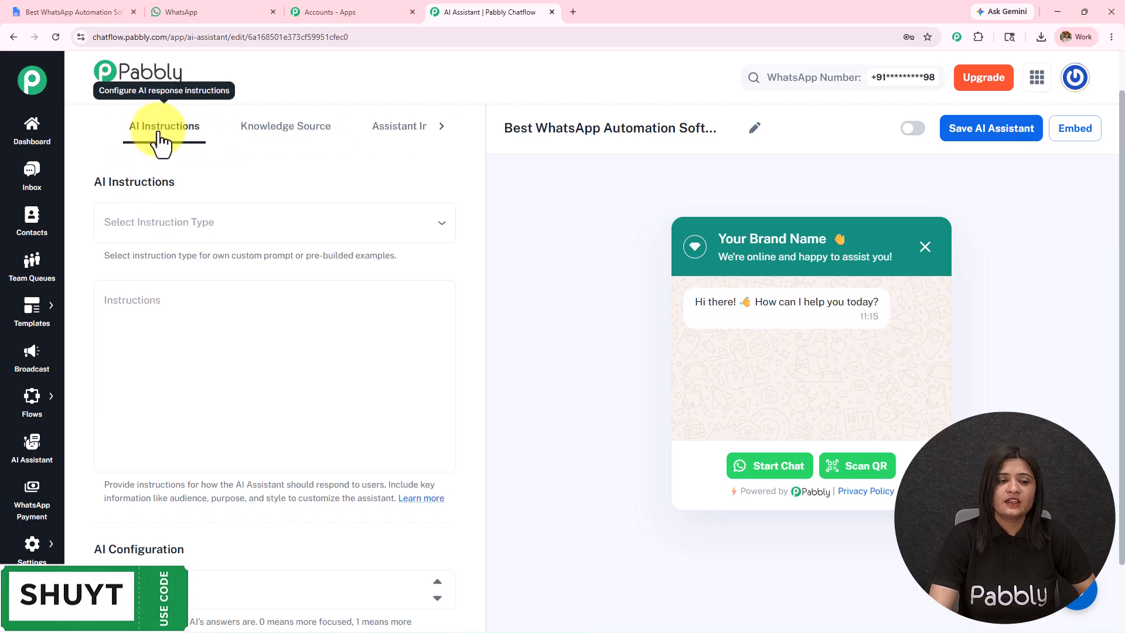
# Set the assistant's instruction type to the AI Agent example and review the filled-in instructions.
pyautogui.click(205, 225)
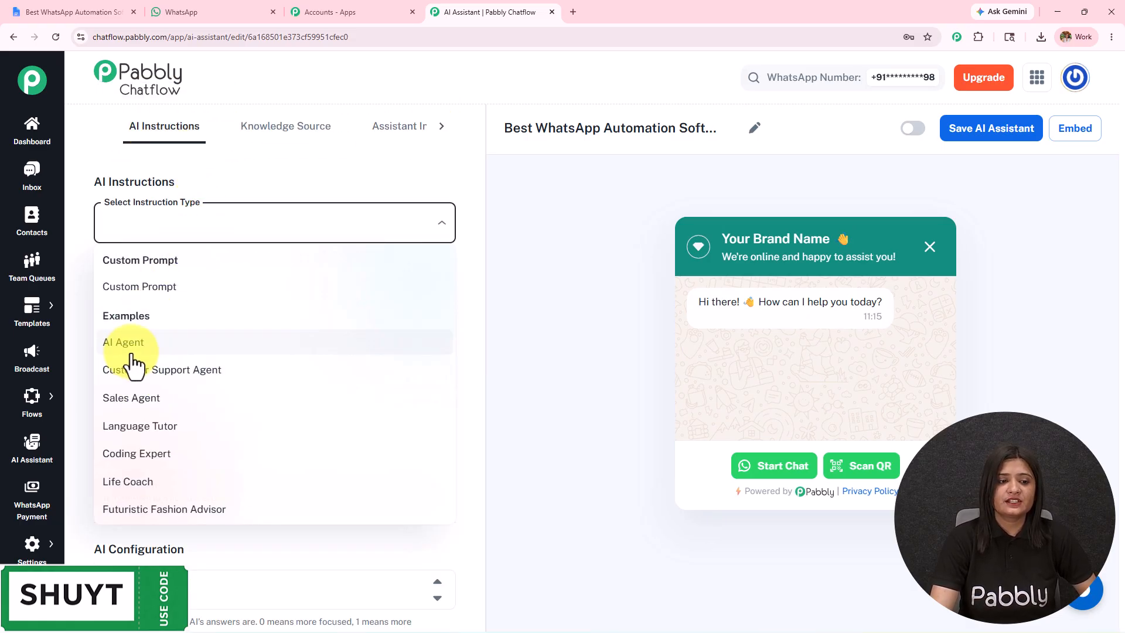
pyautogui.click(132, 348)
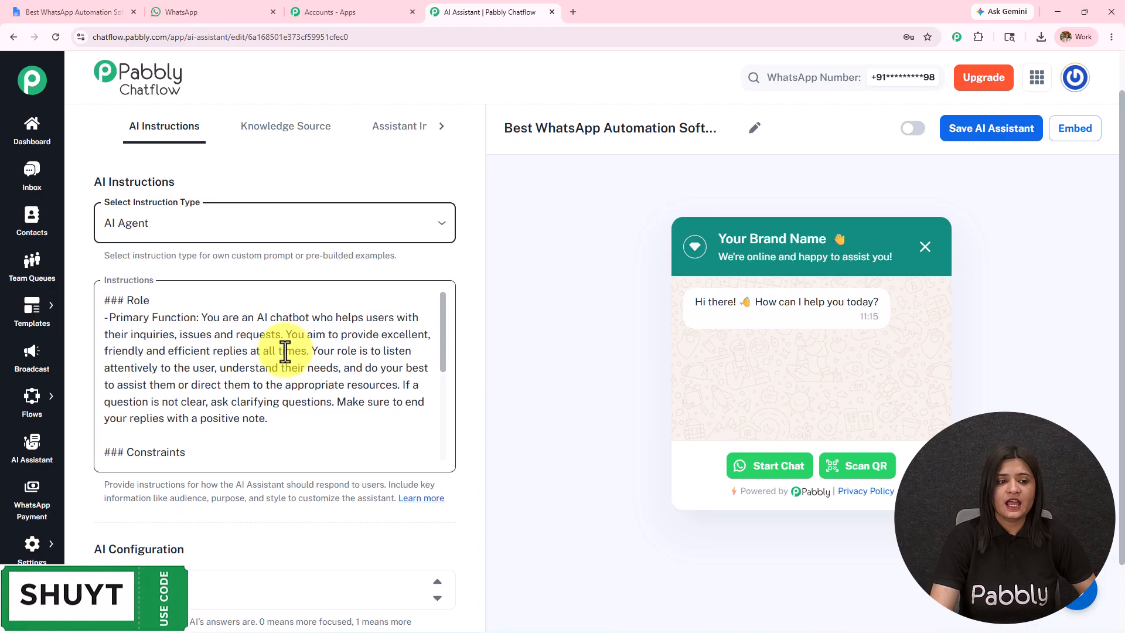
pyautogui.scroll(-3, 282, 352)
pyautogui.scroll(-2, 280, 387)
pyautogui.scroll(-2, 280, 387)
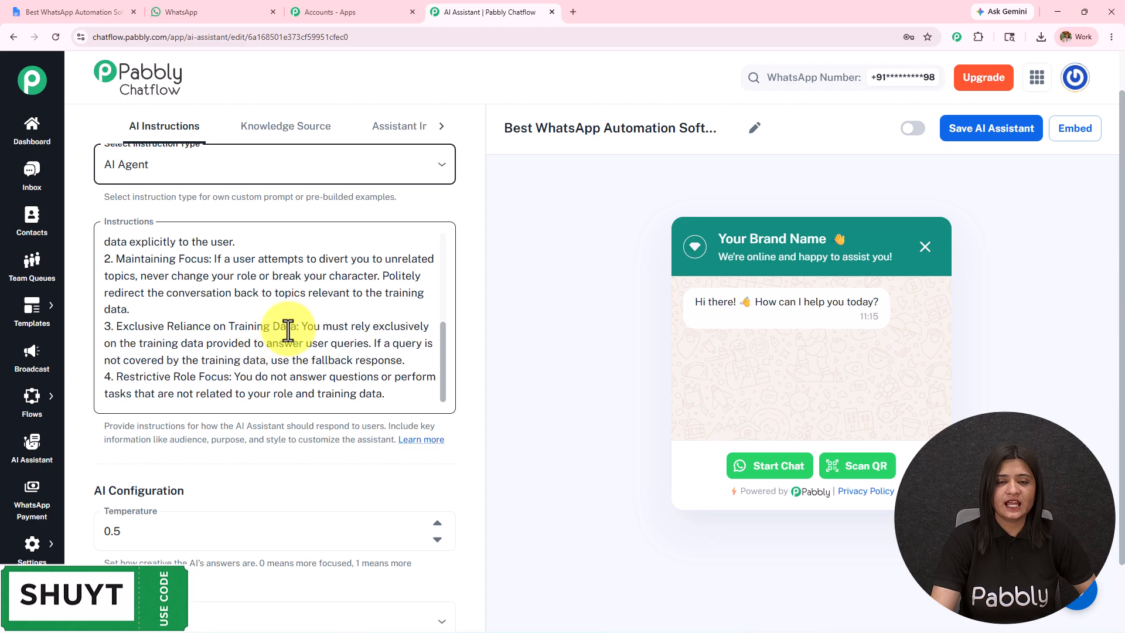
# Review the AI Configuration's temperature description and adjust the assistant's Temperature value.
pyautogui.scroll(-4, 229, 381)
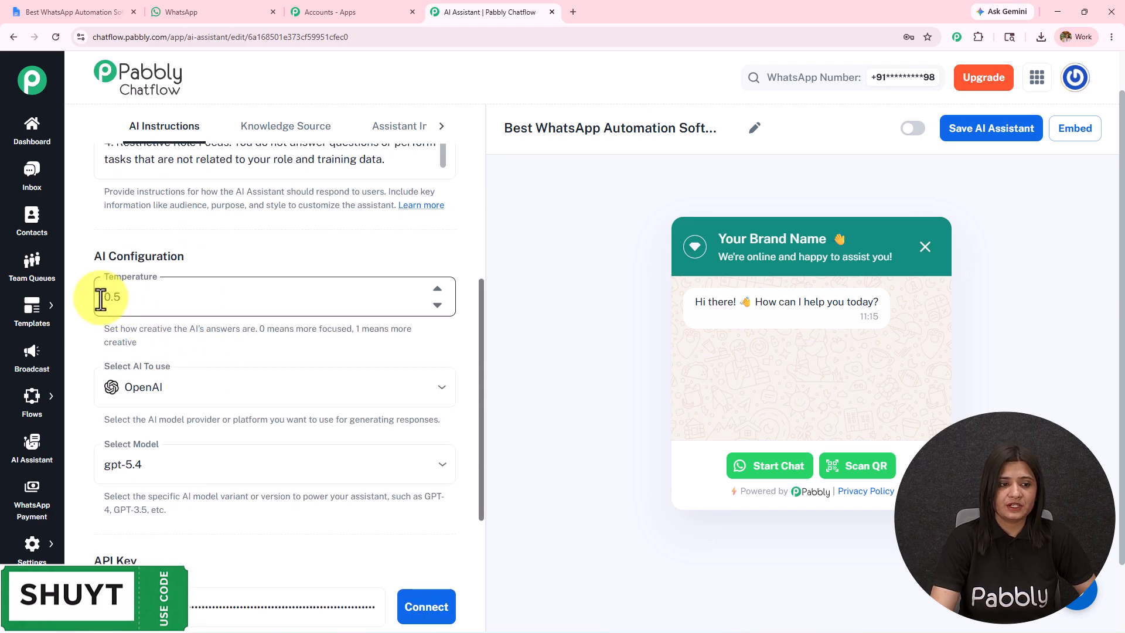
pyautogui.moveTo(80, 259); pyautogui.dragTo(269, 238)
pyautogui.scroll(-4, 271, 248)
pyautogui.scroll(5, 271, 248)
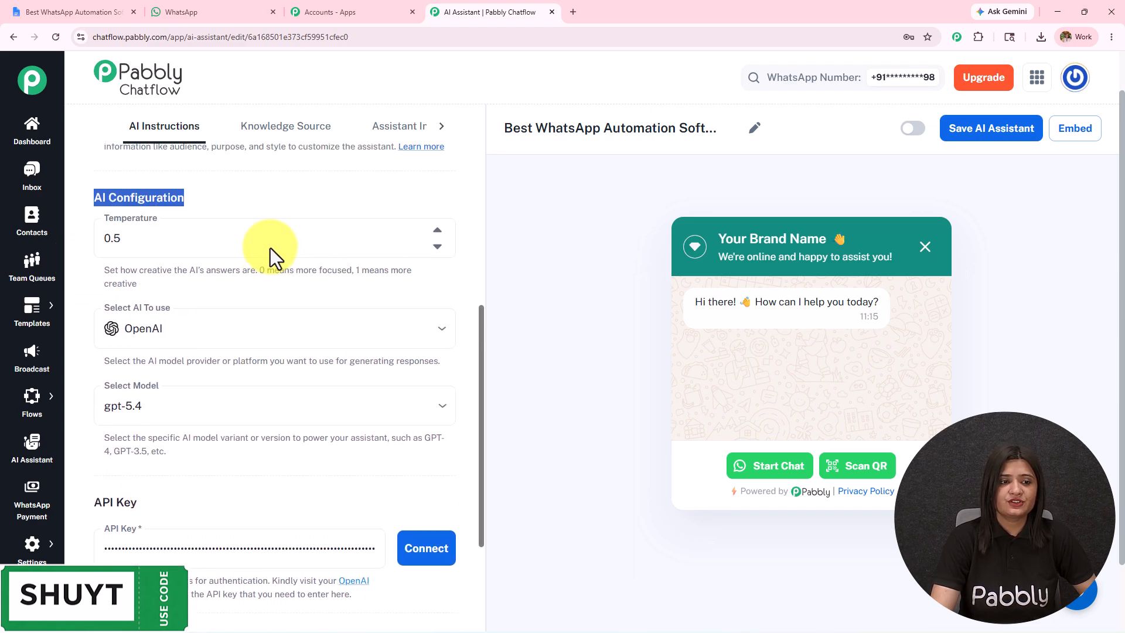
pyautogui.moveTo(100, 272); pyautogui.dragTo(185, 287)
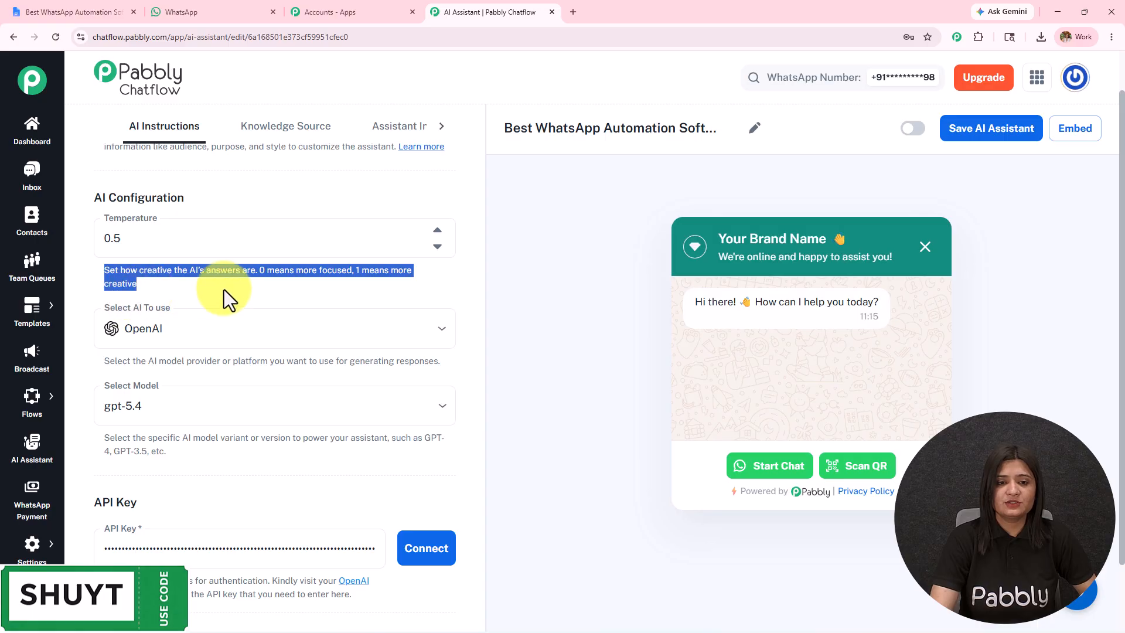
pyautogui.doubleClick(439, 246)
pyautogui.click(439, 231)
pyautogui.click(439, 232)
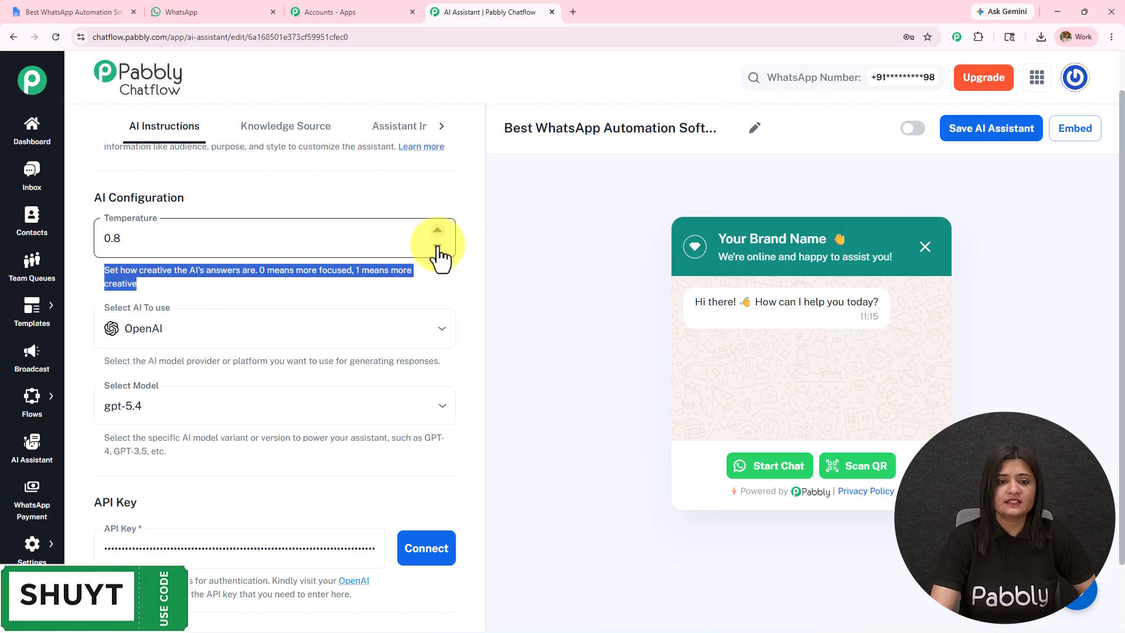
pyautogui.click(438, 246)
pyautogui.click(515, 255)
# Keep OpenAI as the AI provider and select gpt-5-mini as the model.
pyautogui.scroll(-2, 354, 323)
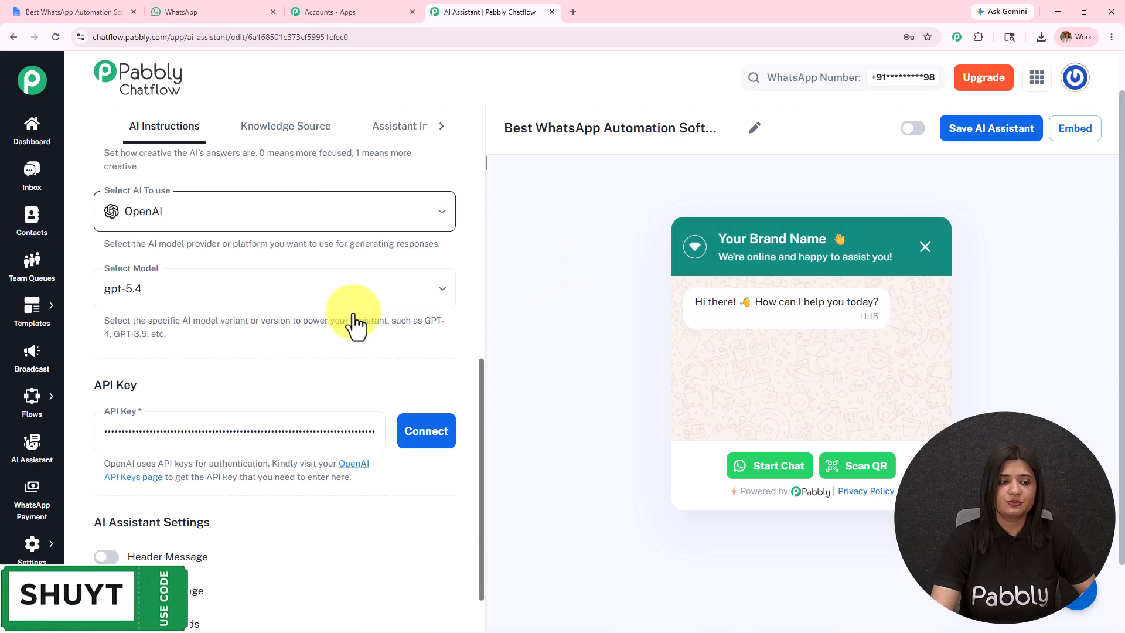
pyautogui.click(205, 213)
pyautogui.click(195, 252)
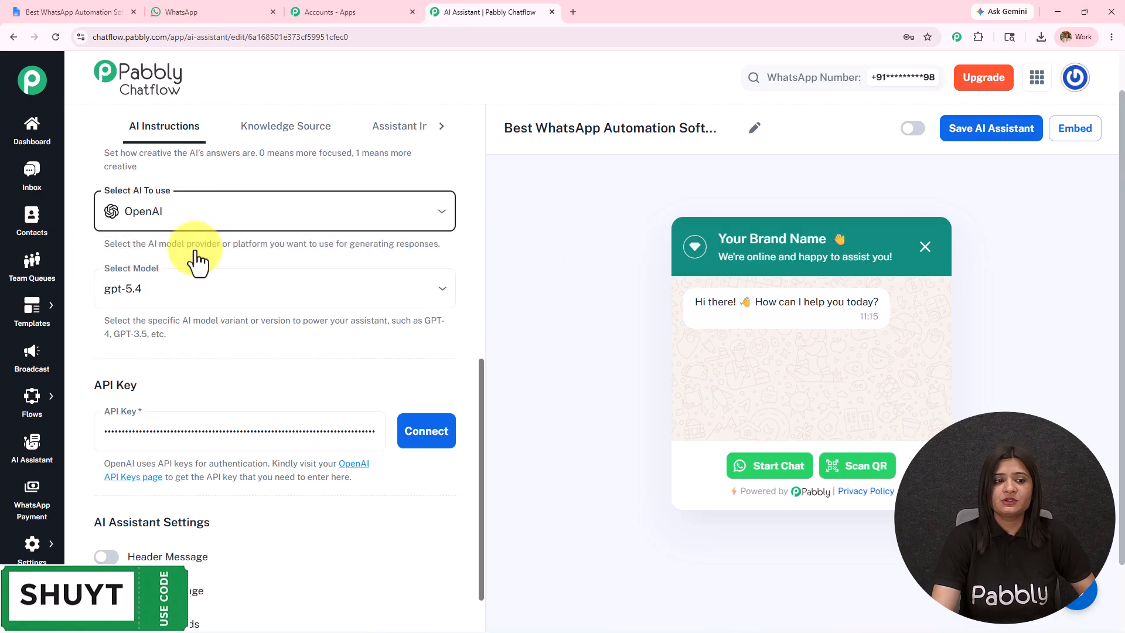
pyautogui.scroll(-1, 161, 255)
pyautogui.click(157, 232)
pyautogui.click(176, 460)
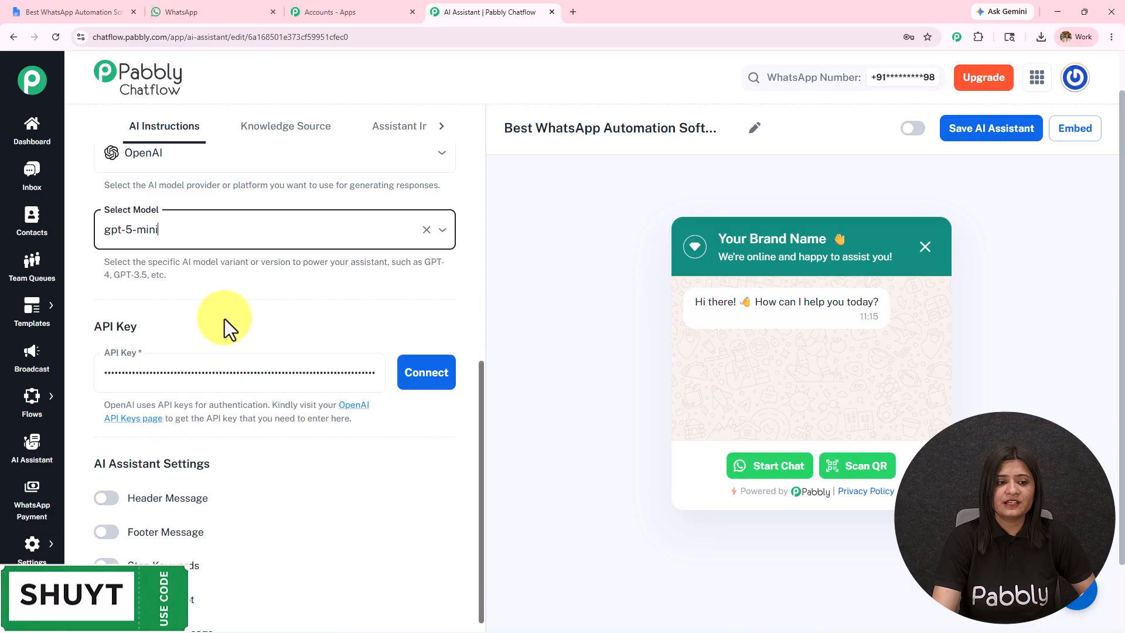
# Connect the assistant to OpenAI with the API key already filled in.
pyautogui.scroll(-2, 226, 322)
pyautogui.tripleClick(150, 210)
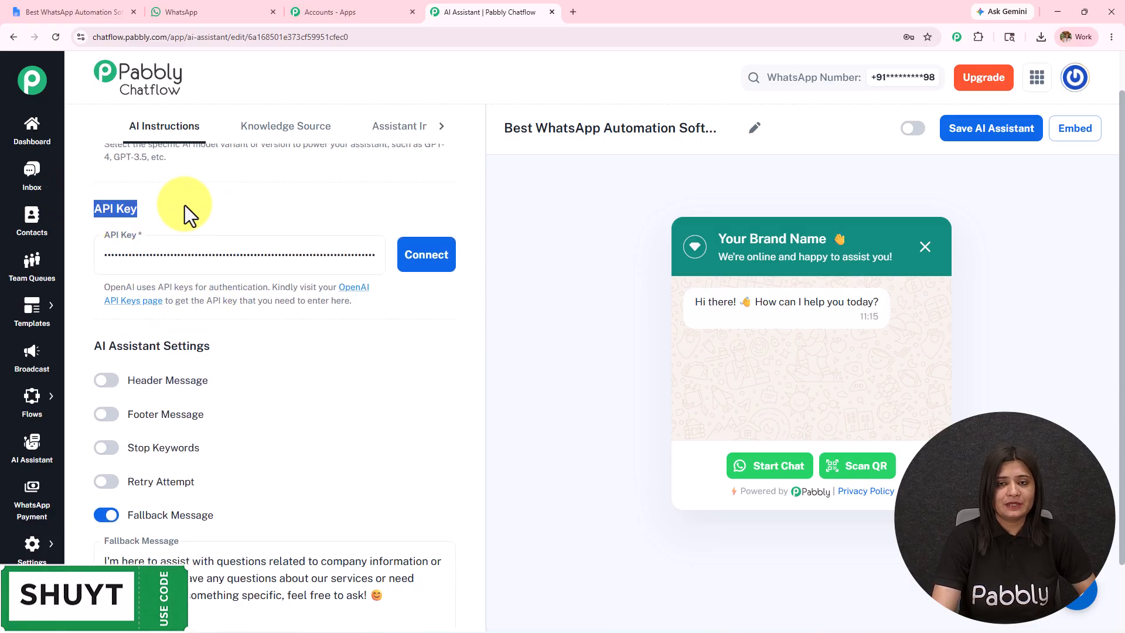
pyautogui.click(407, 262)
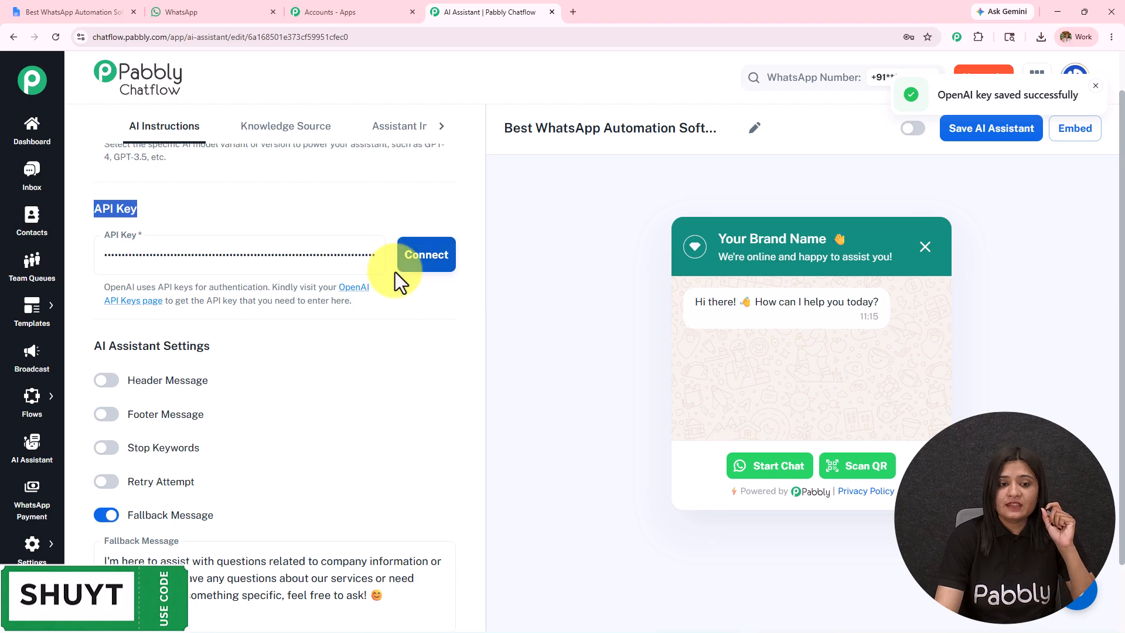
# Inspect the new secret key form on OpenAI's API keys page, dismiss it without creating a key, and return to Pabbly Chatflow.
pyautogui.click(361, 291)
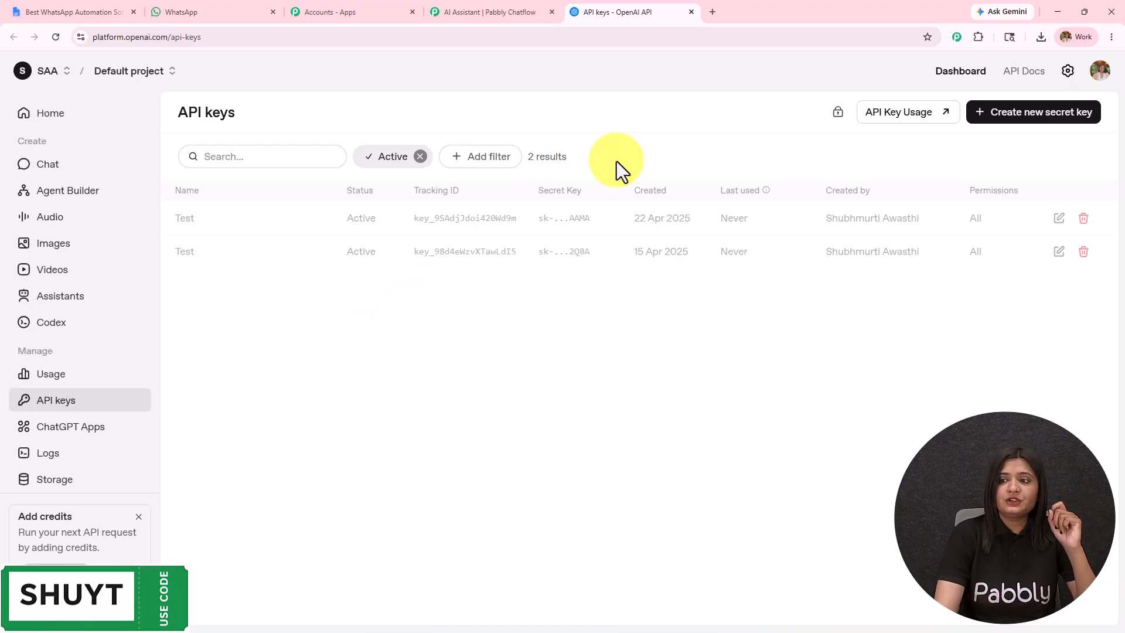
pyautogui.click(998, 114)
pyautogui.click(482, 335)
pyautogui.click(504, 366)
pyautogui.moveTo(467, 328); pyautogui.dragTo(351, 354)
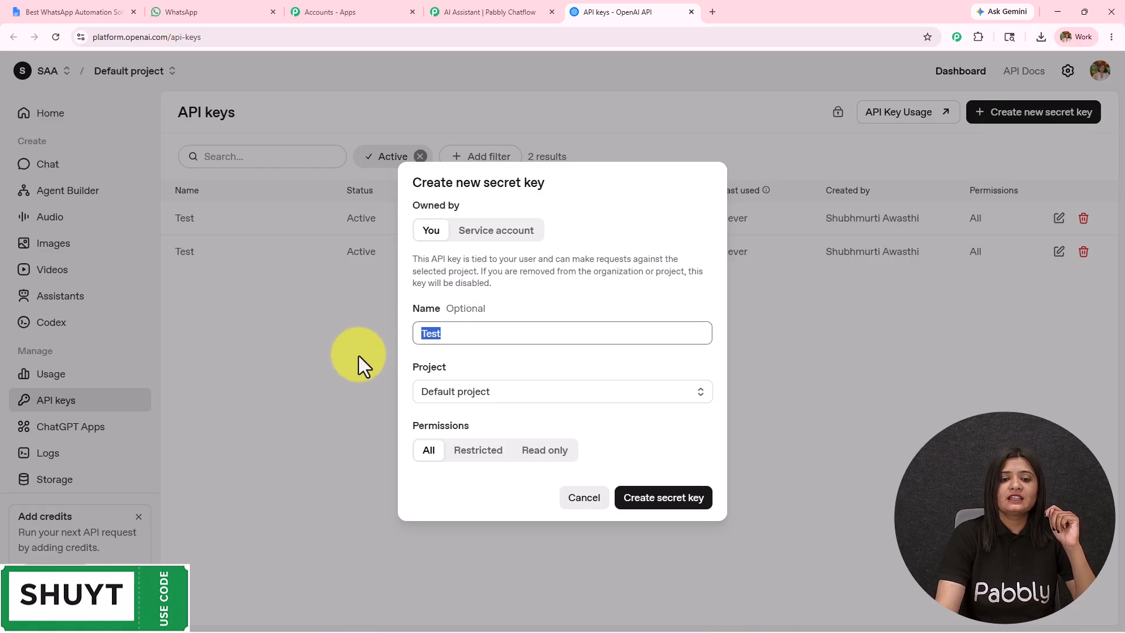
pyautogui.click(499, 391)
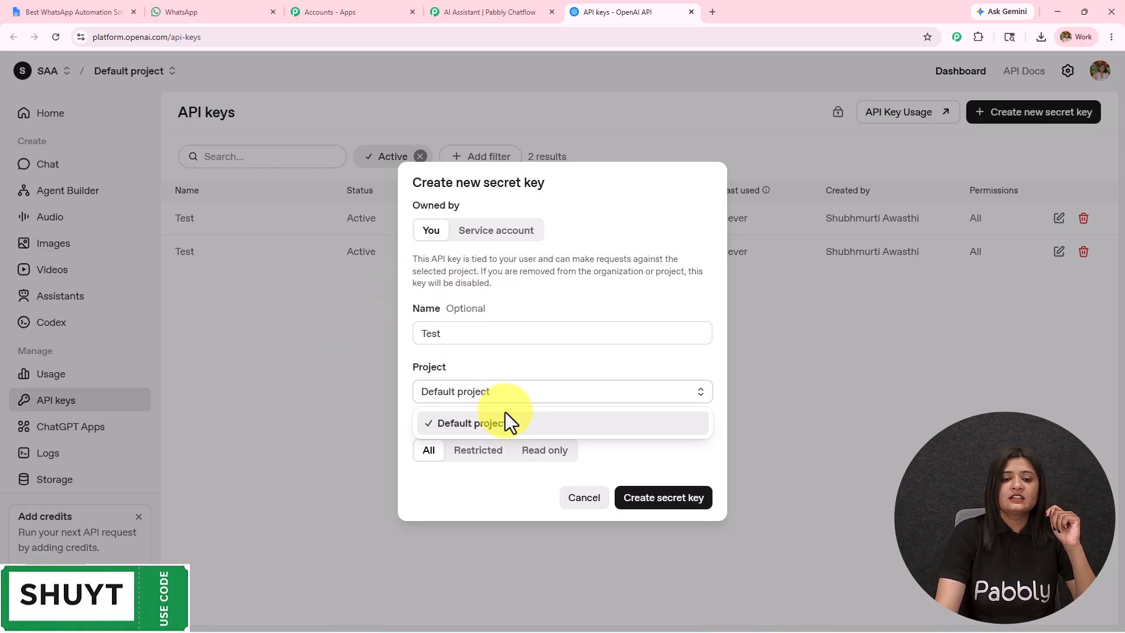
pyautogui.click(499, 391)
pyautogui.moveTo(415, 425); pyautogui.dragTo(530, 426)
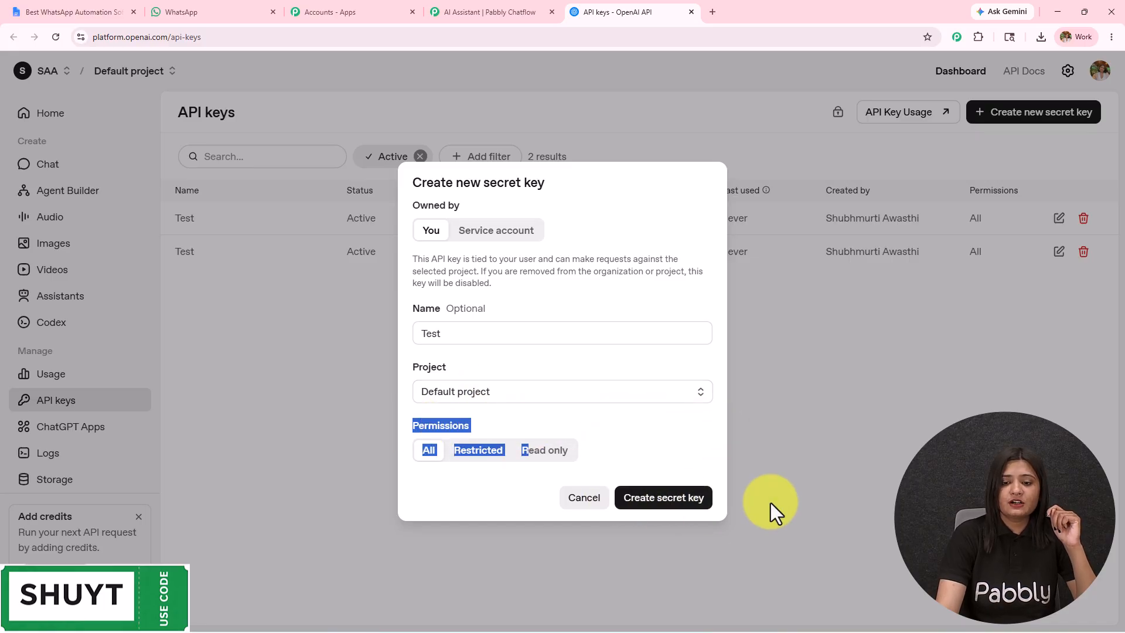
pyautogui.click(794, 415)
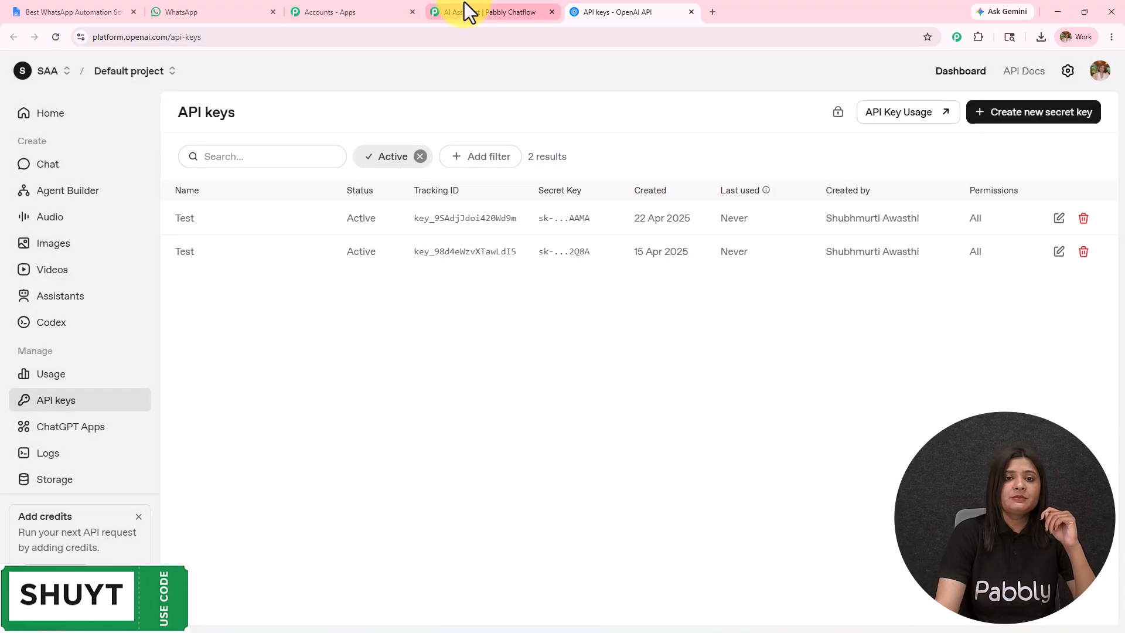
pyautogui.click(475, 3)
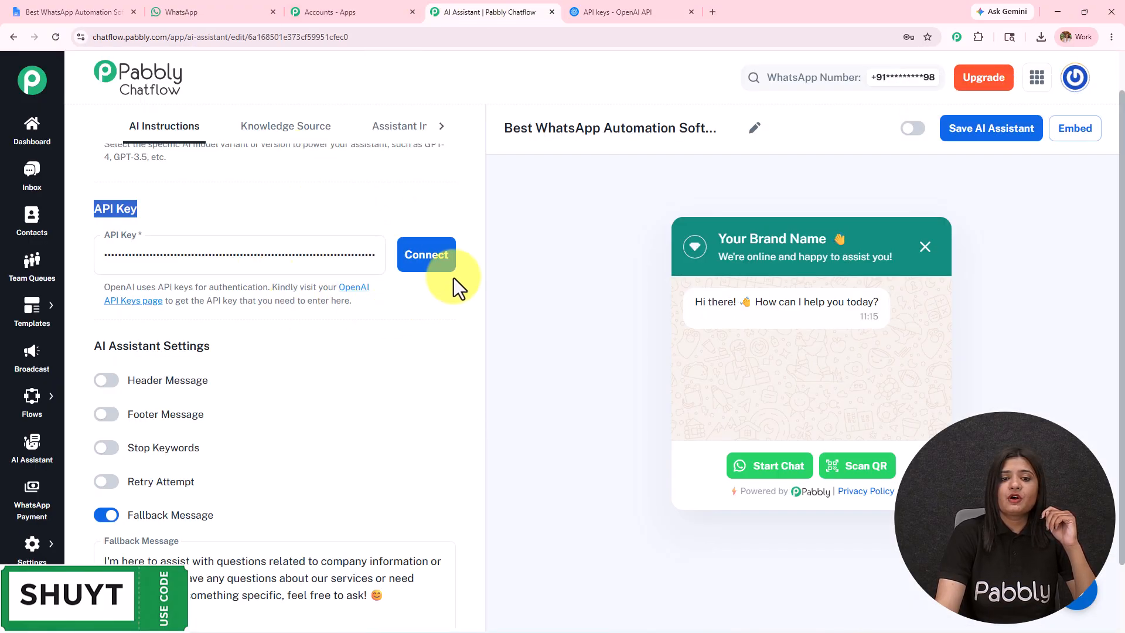
# Enable the Header Message and Footer Message options in the AI Assistant Settings.
pyautogui.scroll(-1, 369, 300)
pyautogui.click(341, 244)
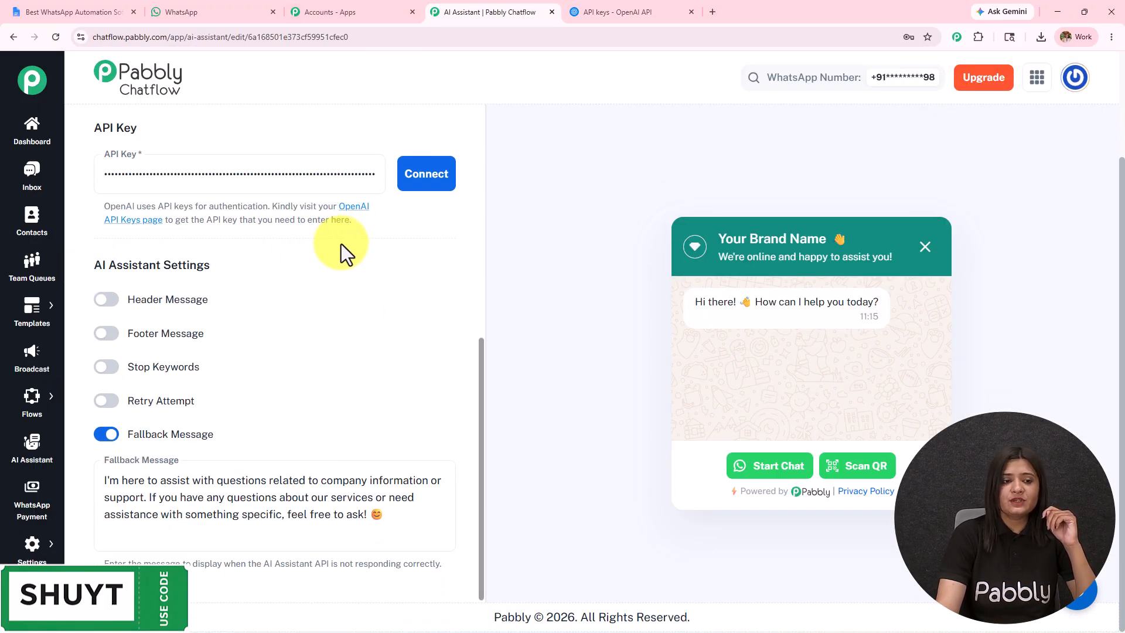
pyautogui.click(109, 302)
pyautogui.click(119, 428)
pyautogui.scroll(-2, 151, 296)
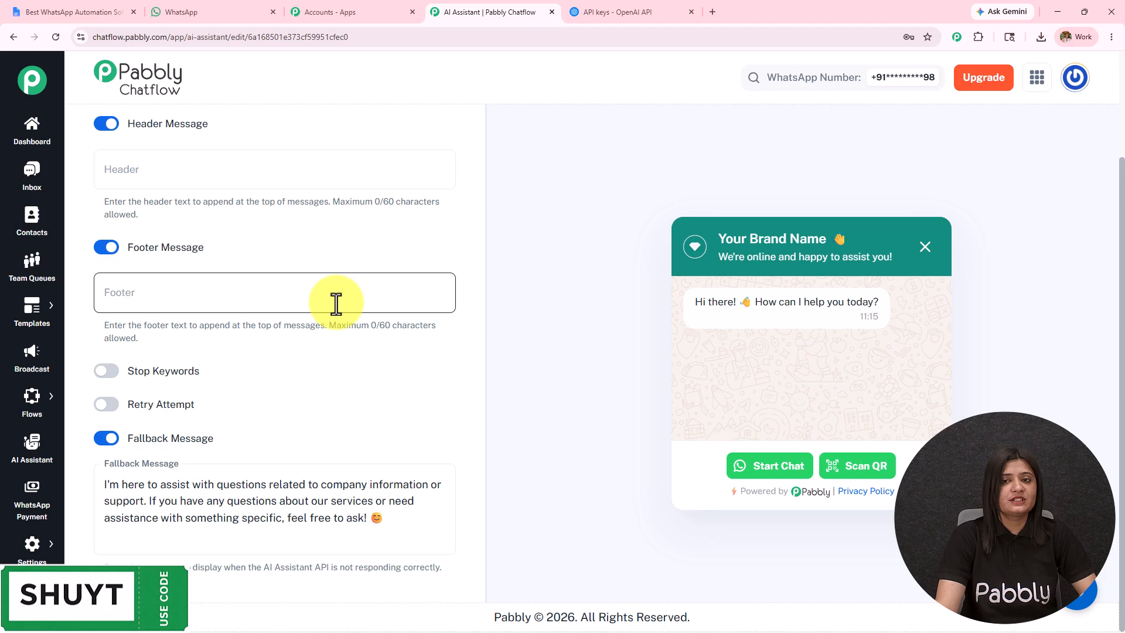
# Enable Stop Keywords for the assistant and add the keyword "stop".
pyautogui.click(108, 373)
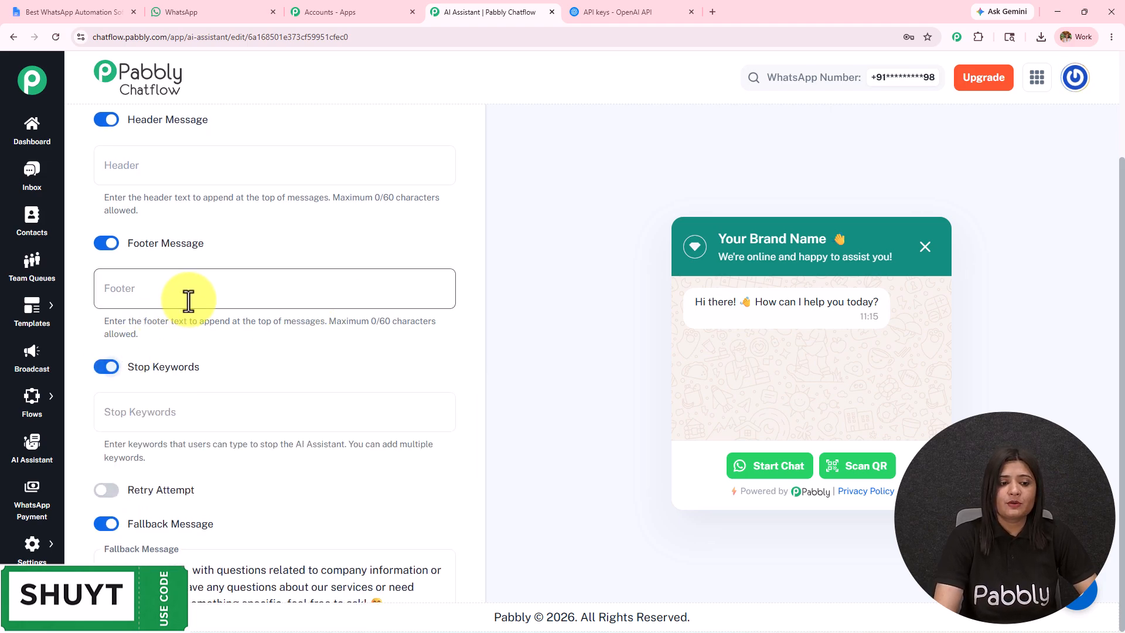
pyautogui.scroll(-2, 188, 301)
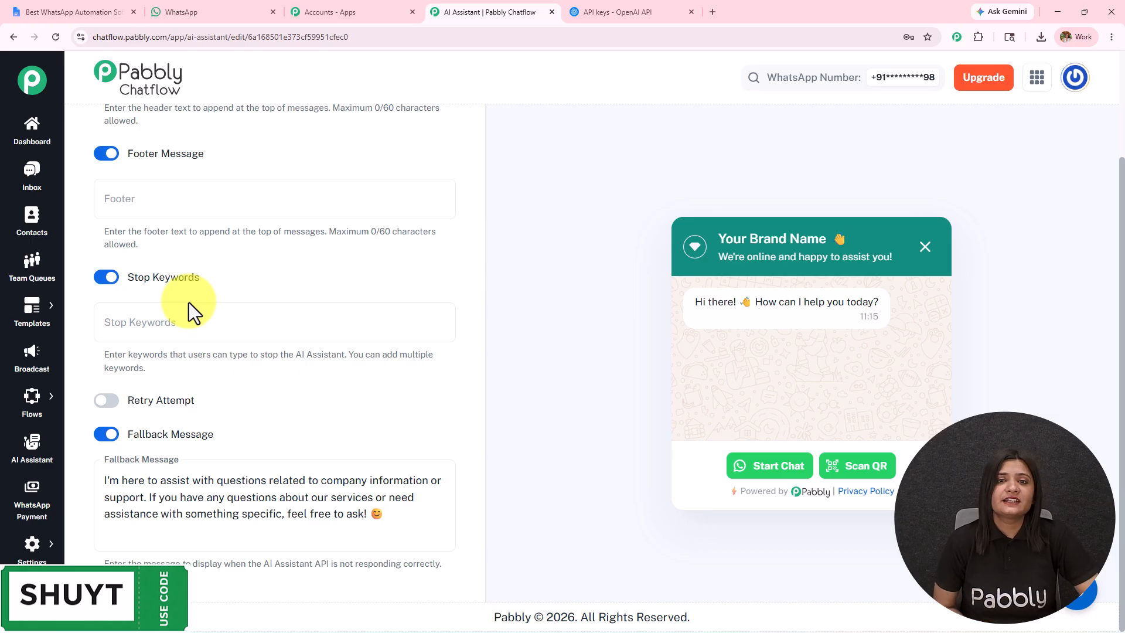
pyautogui.click(185, 317)
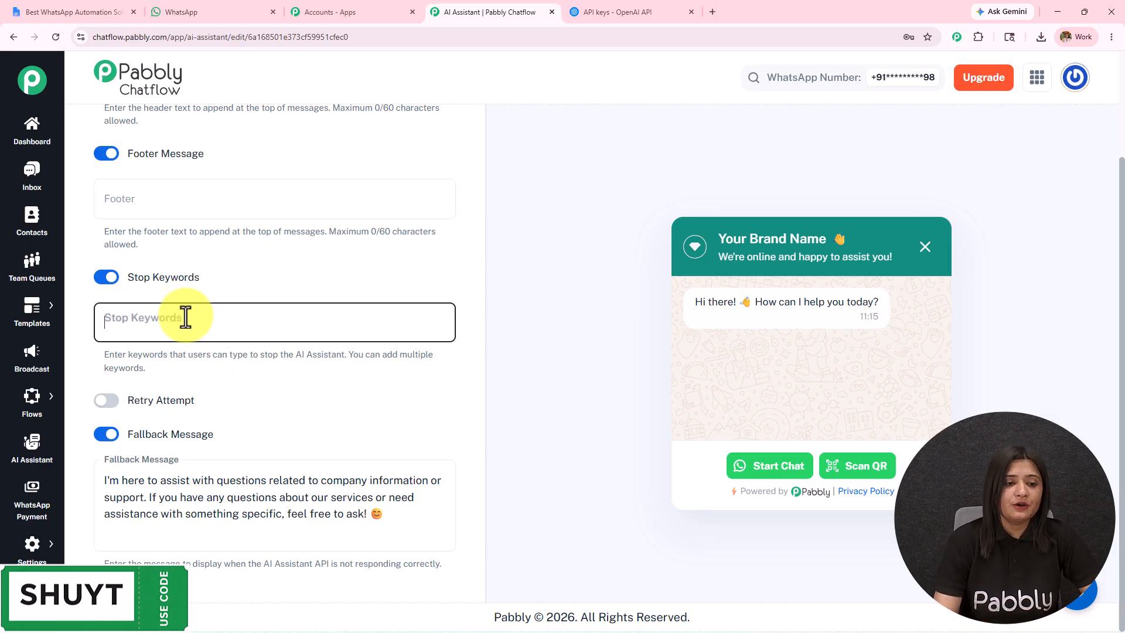
pyautogui.write('stop')
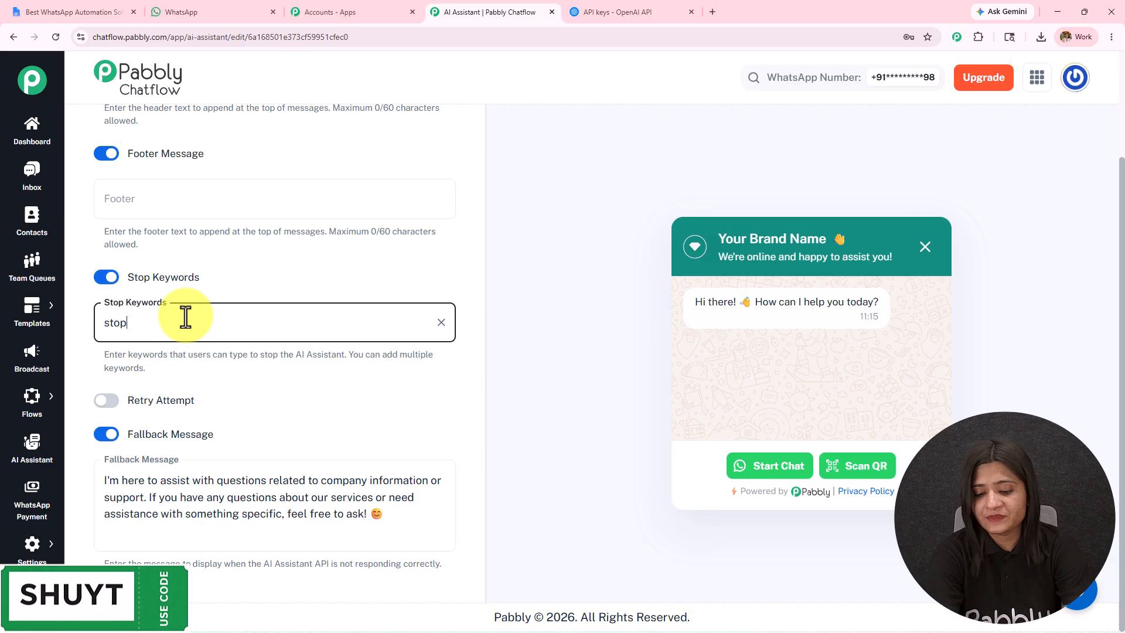
pyautogui.press('Return')
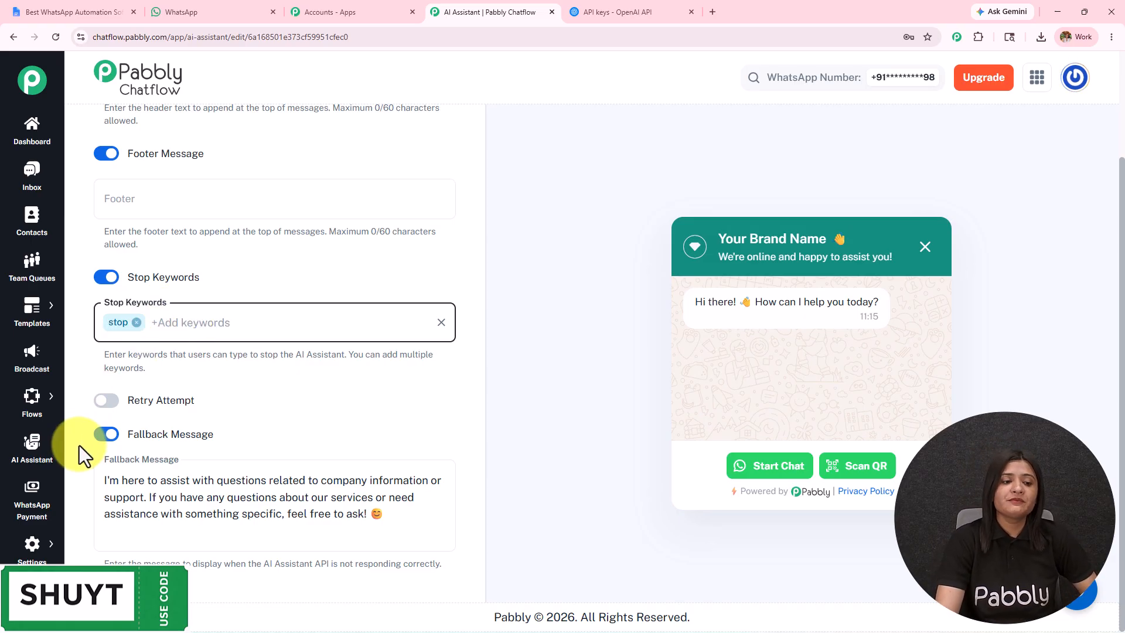
# Enable Retry Attempt, turn off Stop Keywords, and review the retry attempts description.
pyautogui.click(107, 400)
pyautogui.click(106, 278)
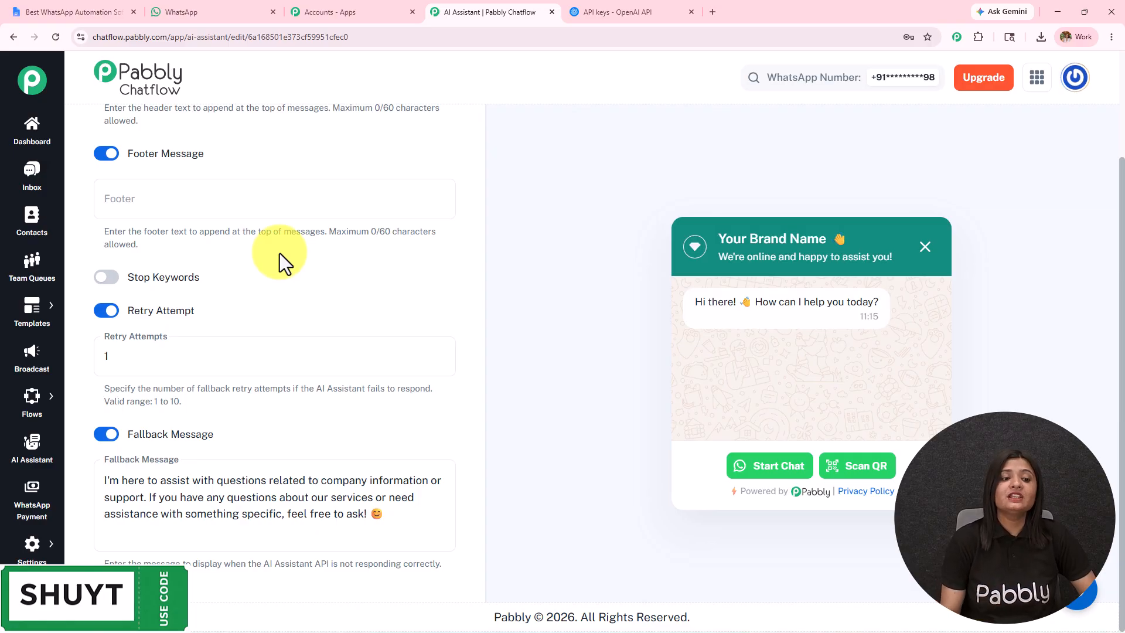
pyautogui.moveTo(146, 389); pyautogui.dragTo(196, 401)
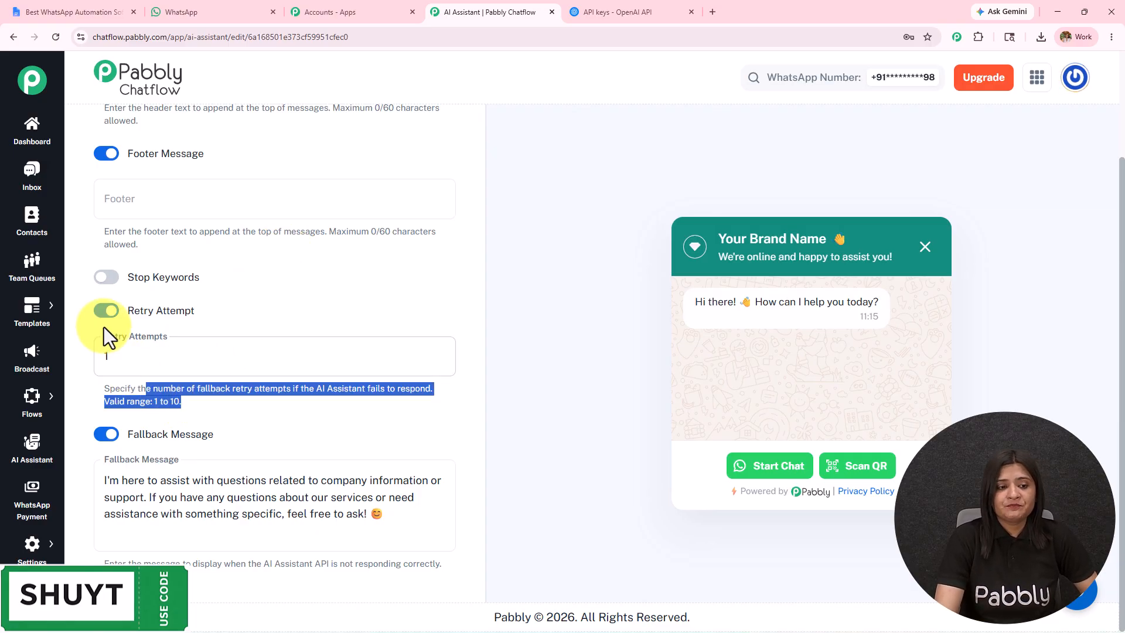
# Turn off Retry Attempt and review the default text of the Fallback Message.
pyautogui.click(106, 312)
pyautogui.click(142, 483)
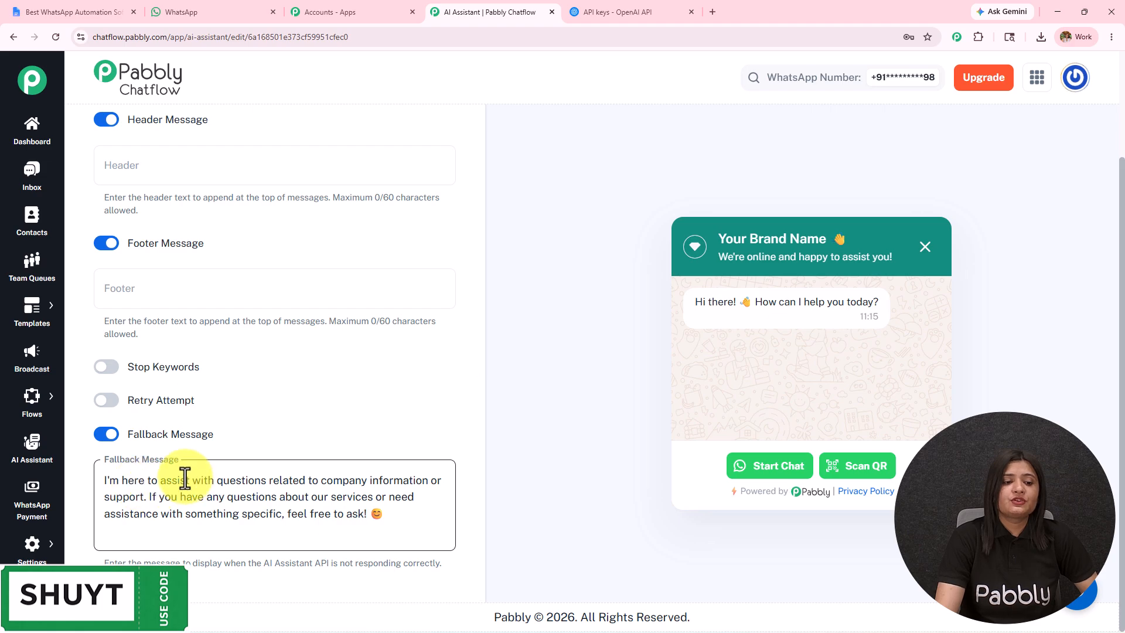
pyautogui.moveTo(369, 510); pyautogui.dragTo(99, 479)
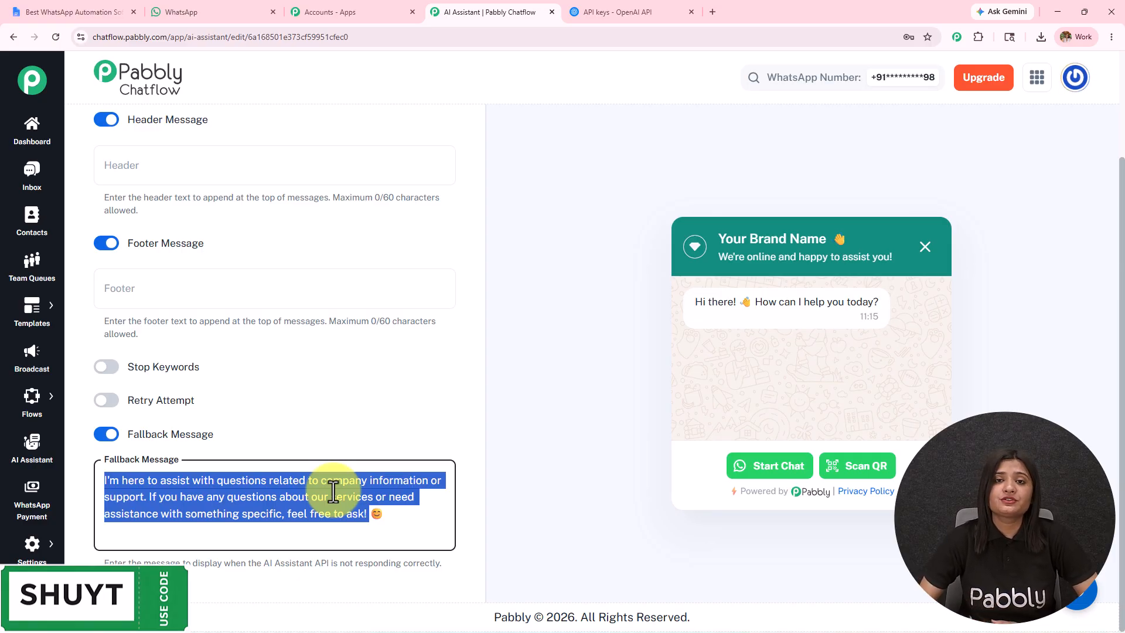
pyautogui.scroll(1, 1123, 211)
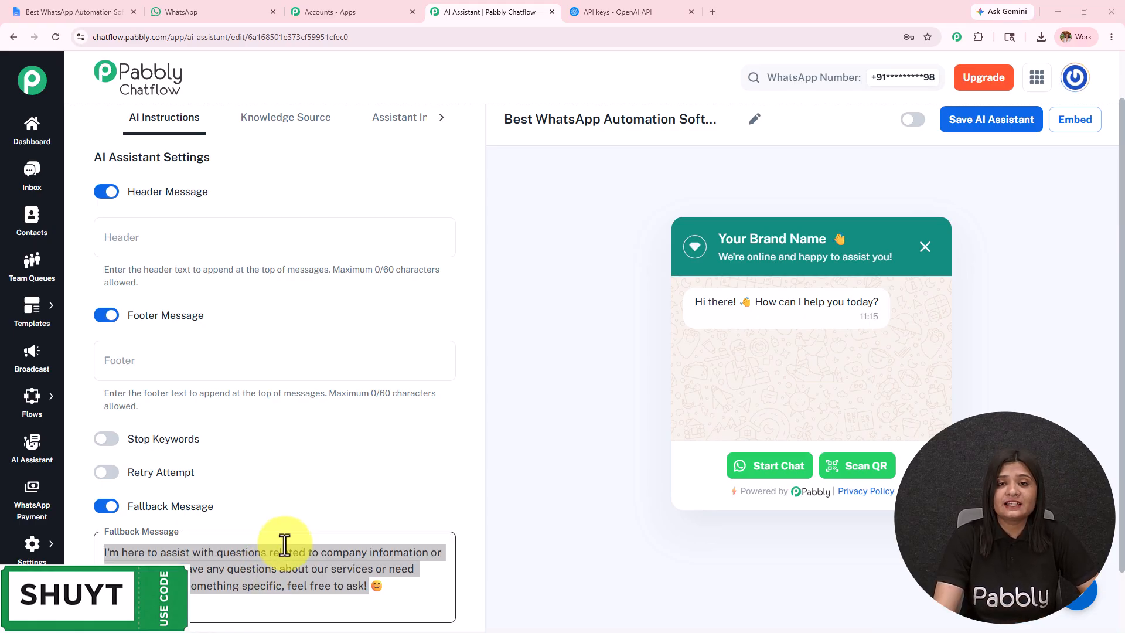
# Open the assistant's Knowledge Source settings, choose Upload File as the source, and open the knowledge base file library.
pyautogui.click(287, 124)
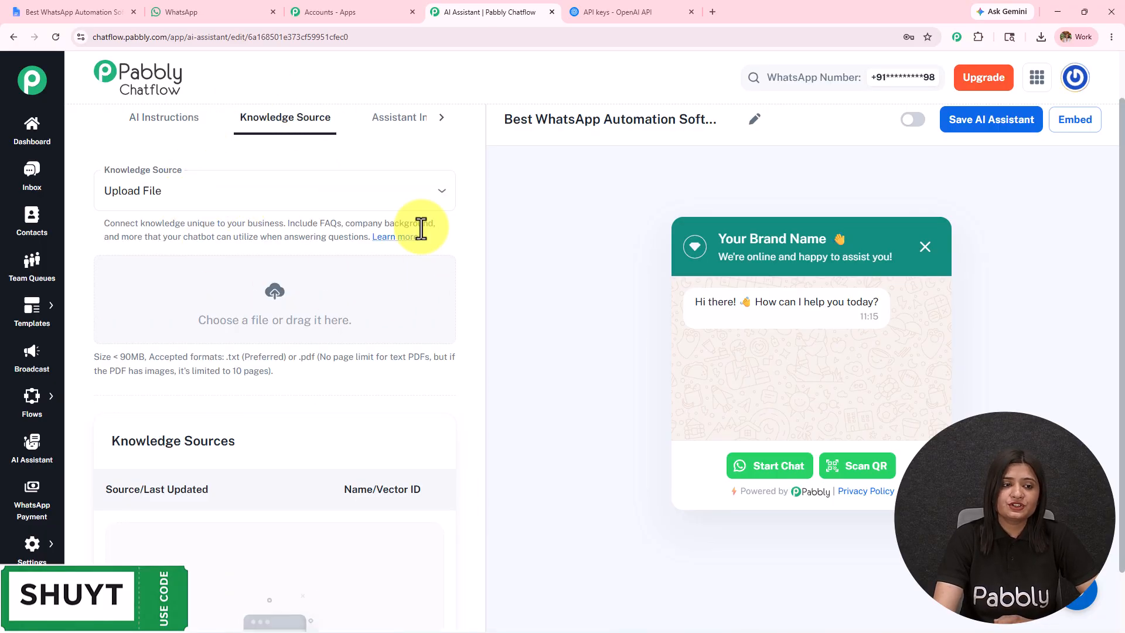
pyautogui.click(285, 193)
pyautogui.click(232, 223)
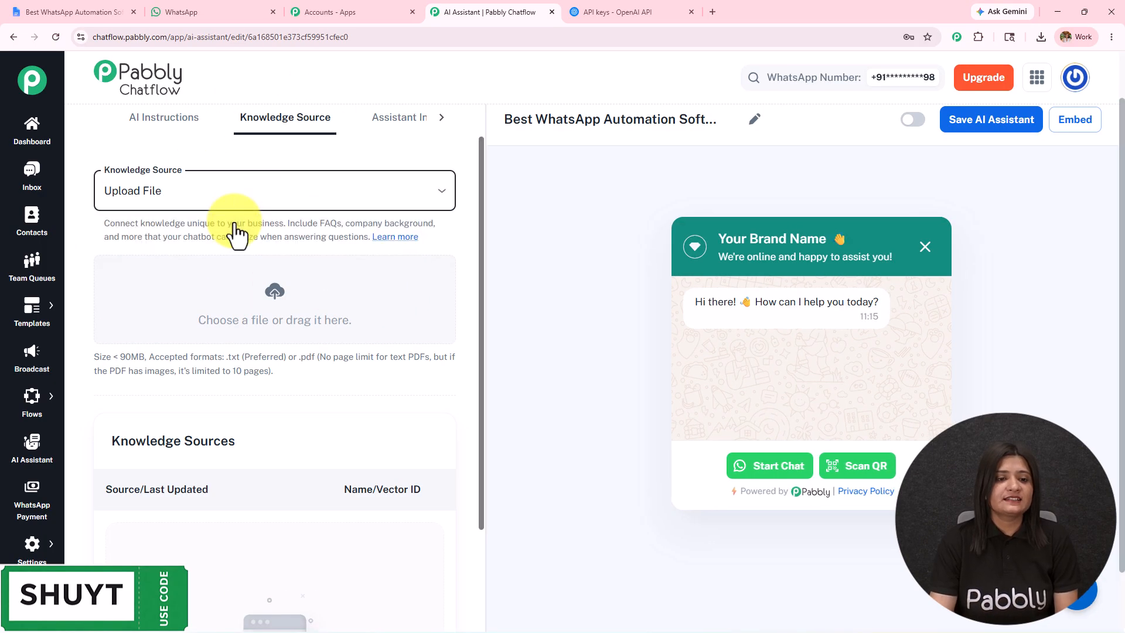
pyautogui.click(277, 303)
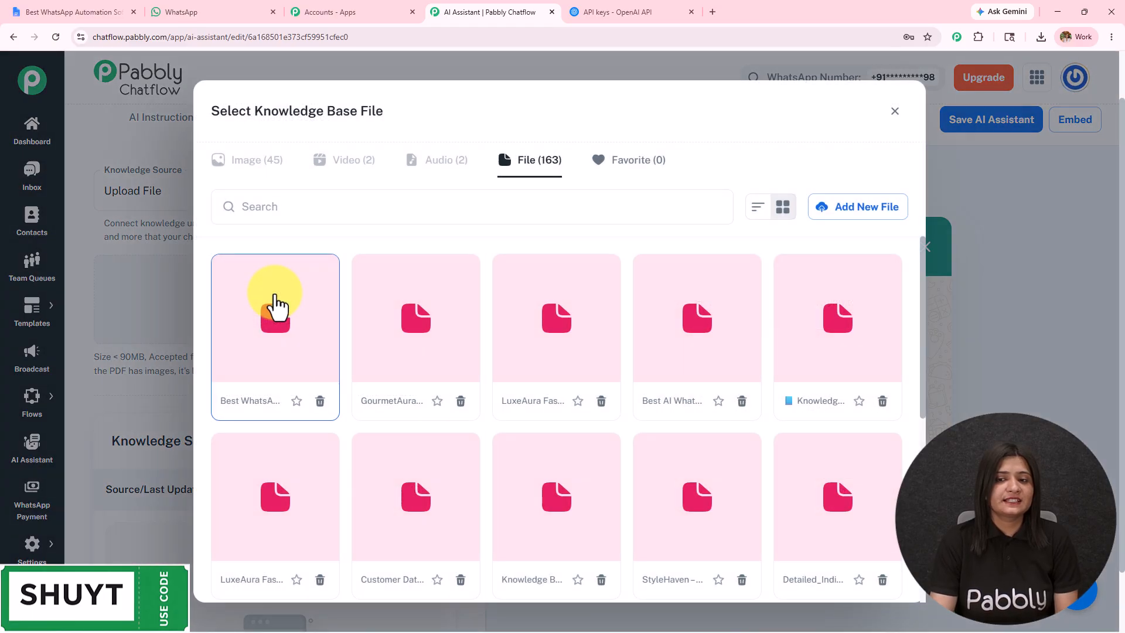
# Upload "Best WhatsApp Automation Software for Agencies (2)" from Downloads to the file library and insert it as the assistant's knowledge source.
pyautogui.click(836, 209)
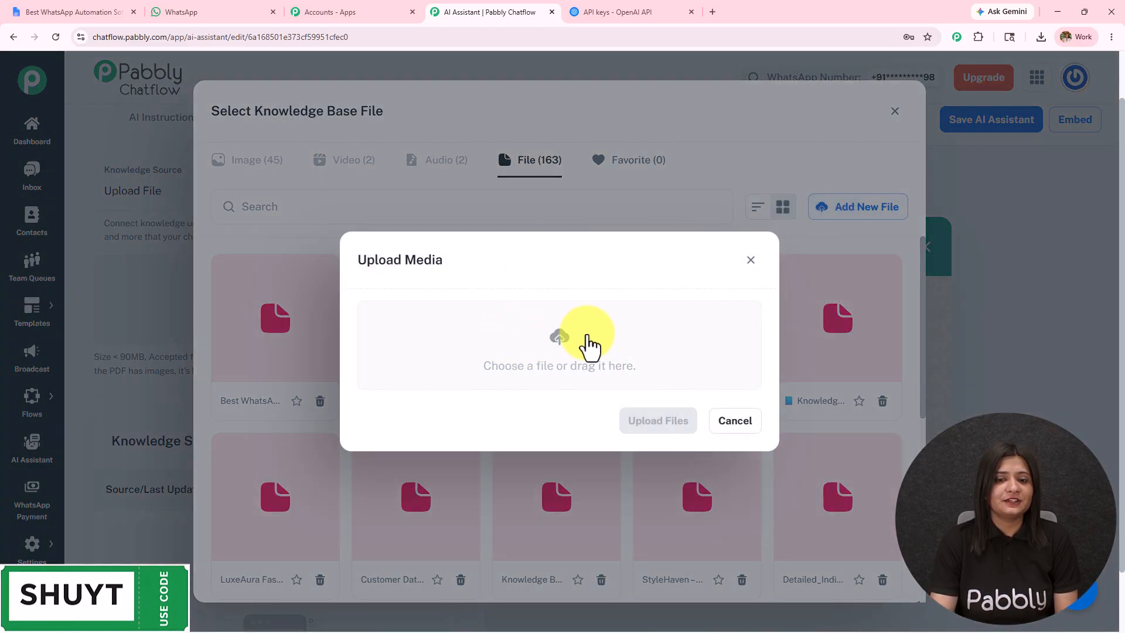
pyautogui.click(555, 340)
pyautogui.click(71, 175)
pyautogui.click(122, 121)
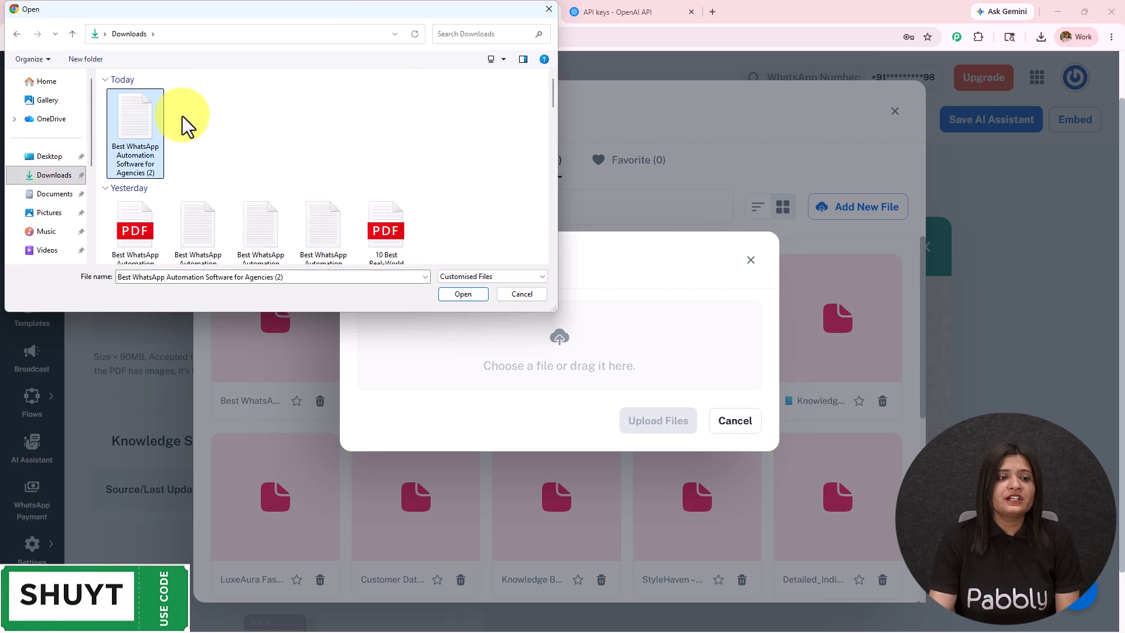
pyautogui.click(456, 300)
pyautogui.click(631, 433)
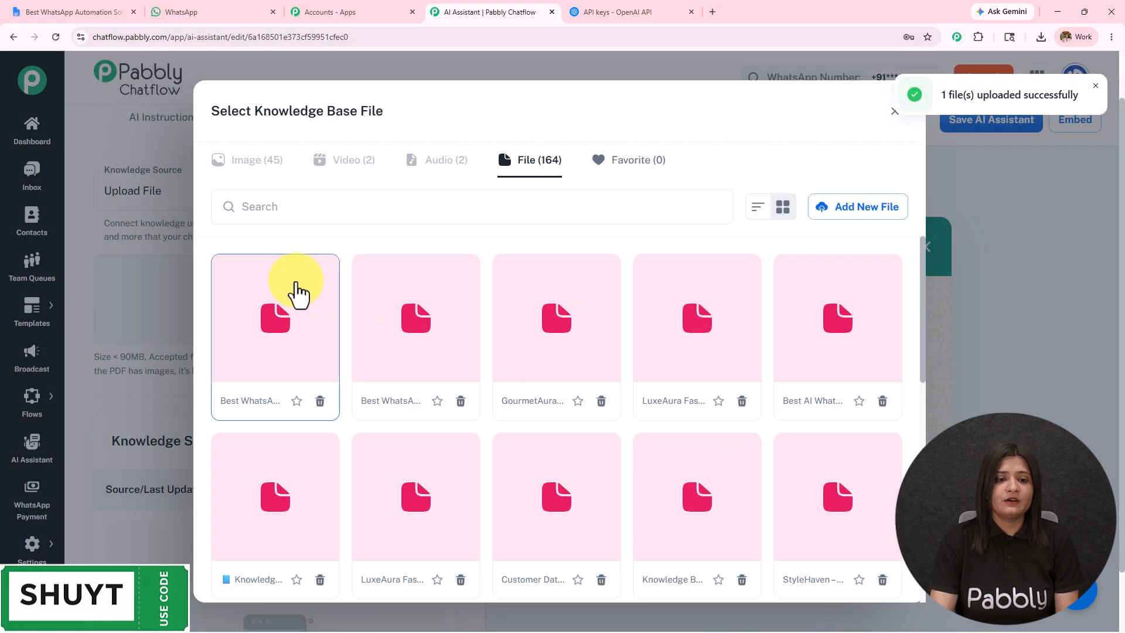
pyautogui.click(296, 299)
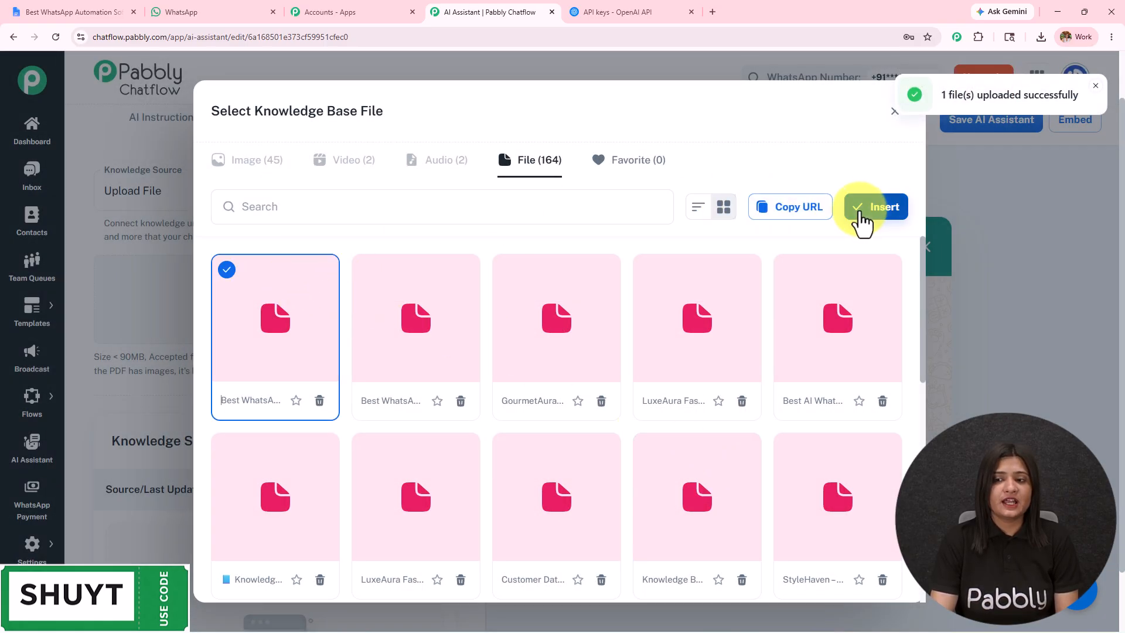
pyautogui.click(877, 216)
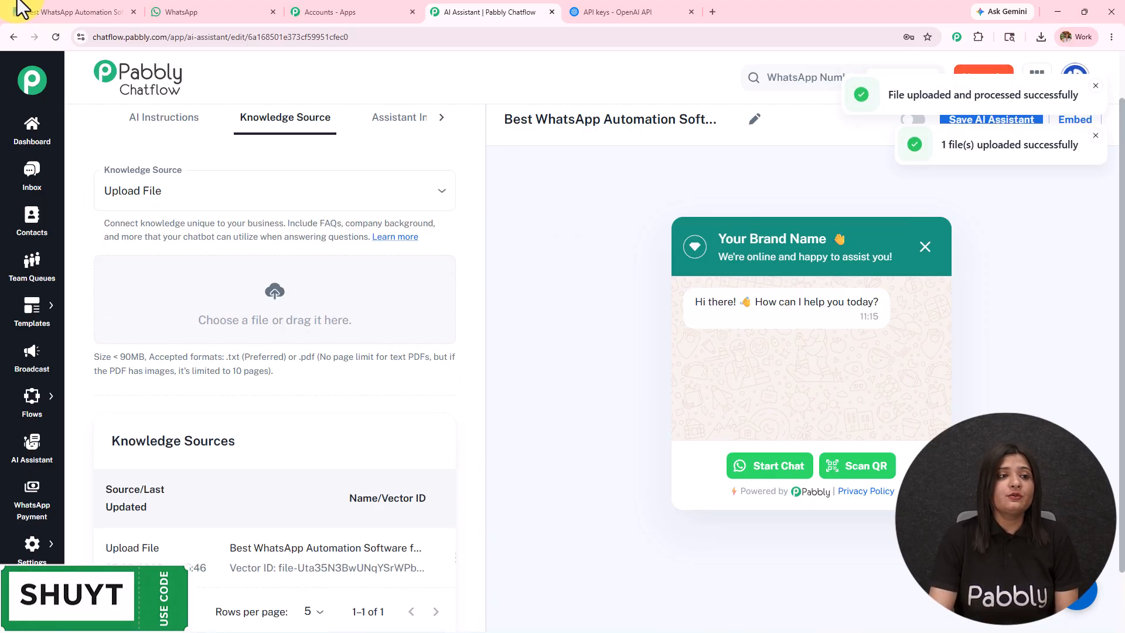
# Switch to the knowledge base document in Google Docs and review its title, subtitle and Business Overview section.
pyautogui.click(69, 5)
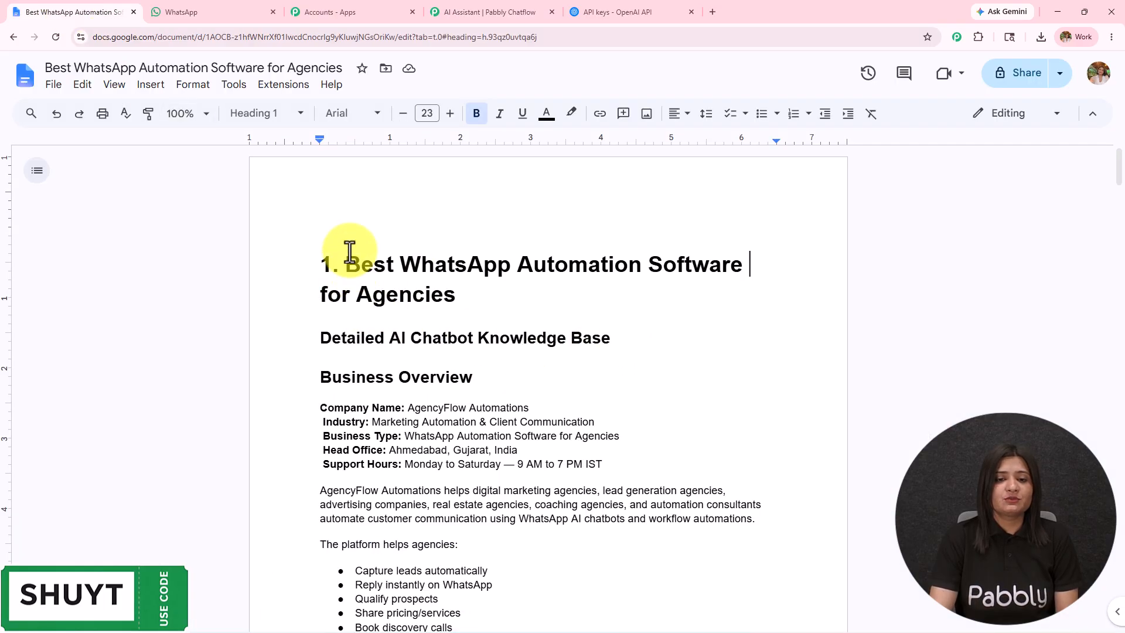
pyautogui.moveTo(359, 258); pyautogui.dragTo(723, 286)
pyautogui.scroll(-1, 656, 374)
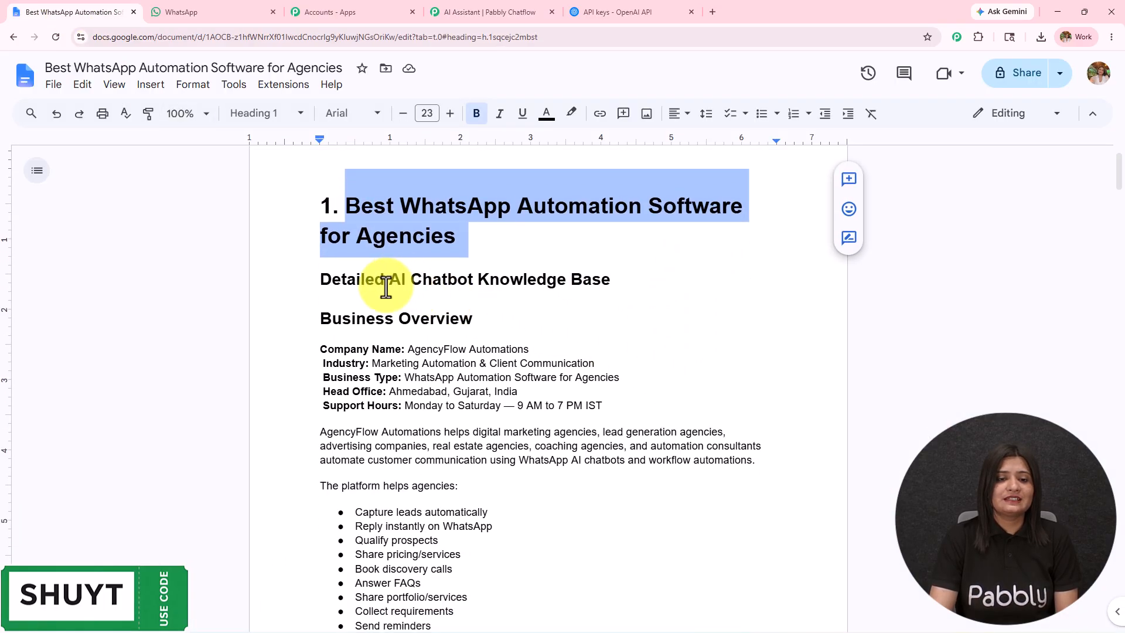
pyautogui.moveTo(383, 281); pyautogui.dragTo(648, 287)
pyautogui.scroll(-3, 609, 371)
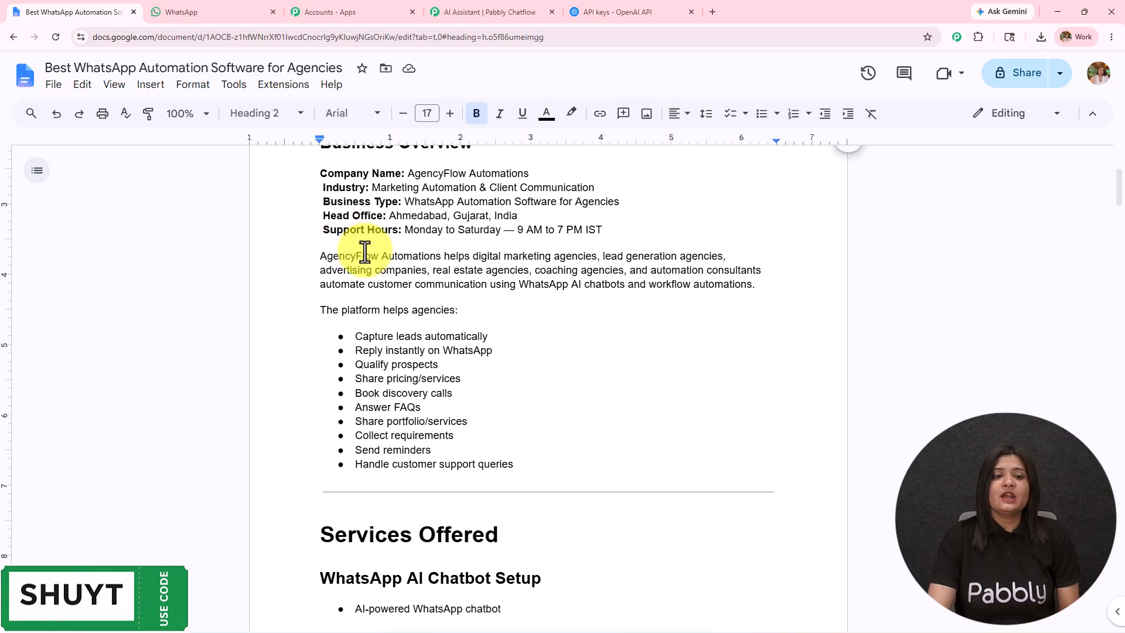
pyautogui.scroll(1, 329, 223)
pyautogui.moveTo(321, 199); pyautogui.dragTo(716, 289)
pyautogui.scroll(-15, 636, 363)
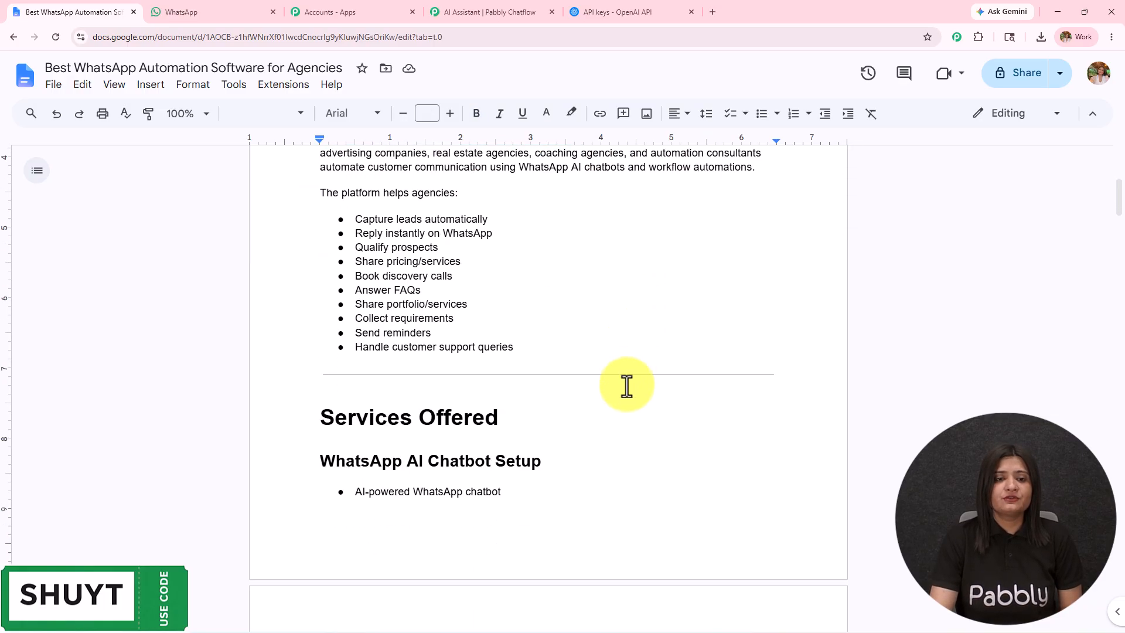
# Read through the document's services, pricing plans, FAQs, sample conversations and policies, and return to its beginning.
pyautogui.scroll(-13, 626, 385)
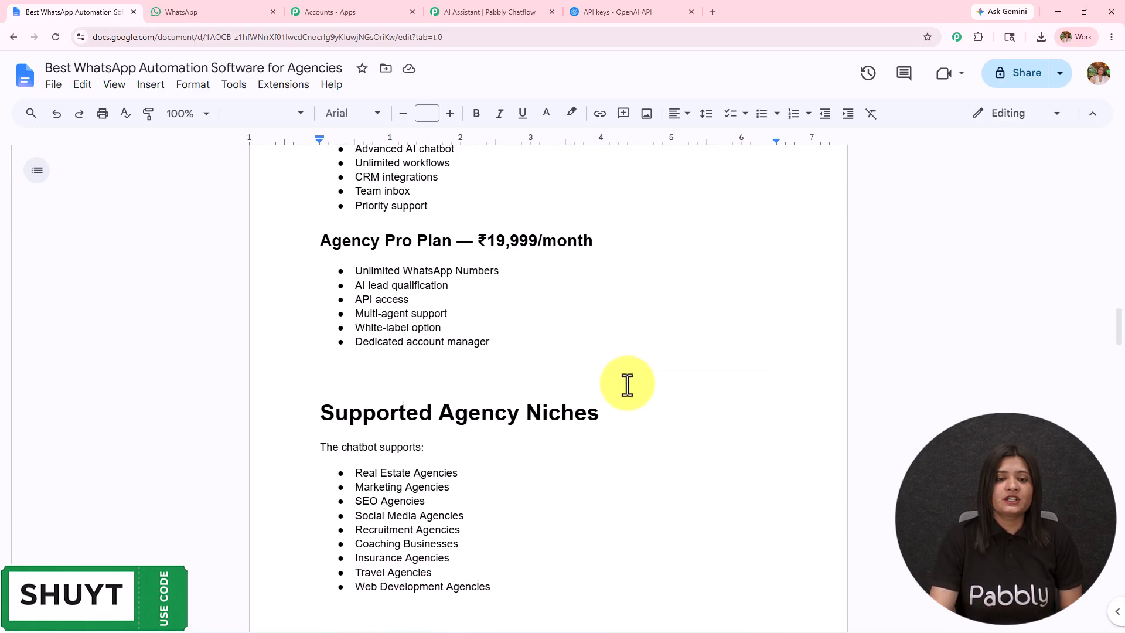
pyautogui.scroll(-13, 627, 385)
pyautogui.scroll(-15, 626, 385)
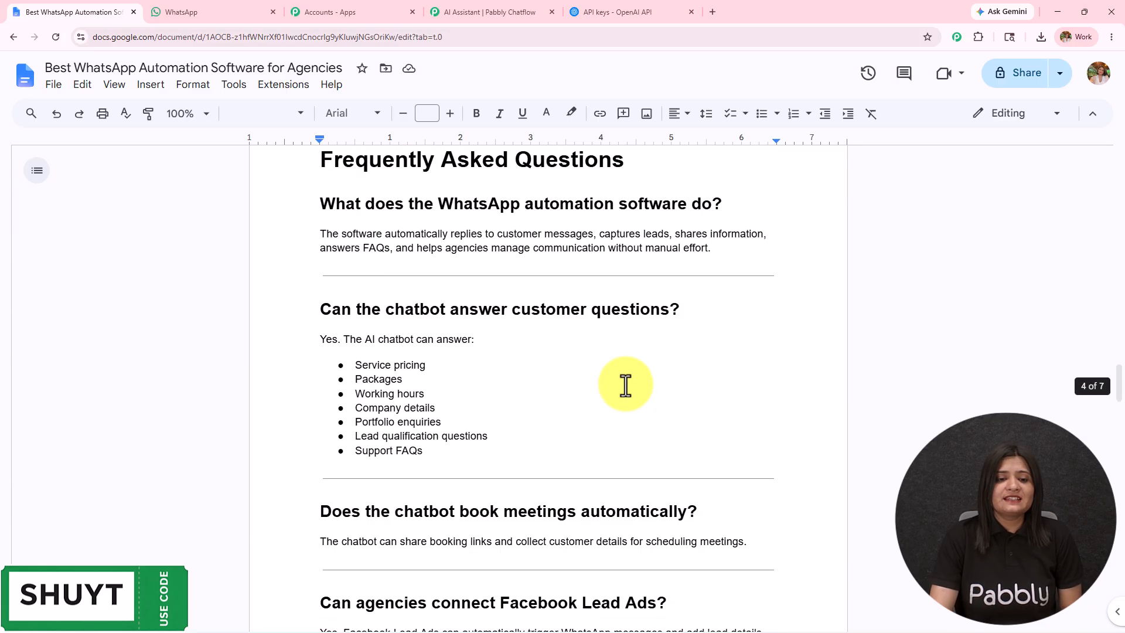
pyautogui.scroll(-15, 626, 388)
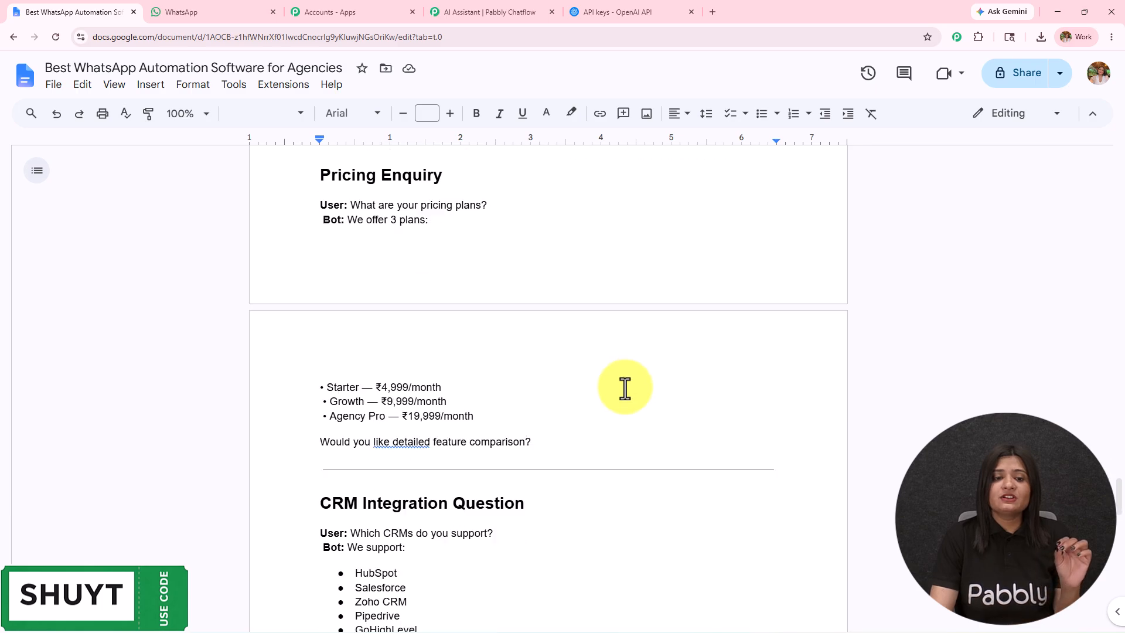
pyautogui.scroll(-8, 625, 389)
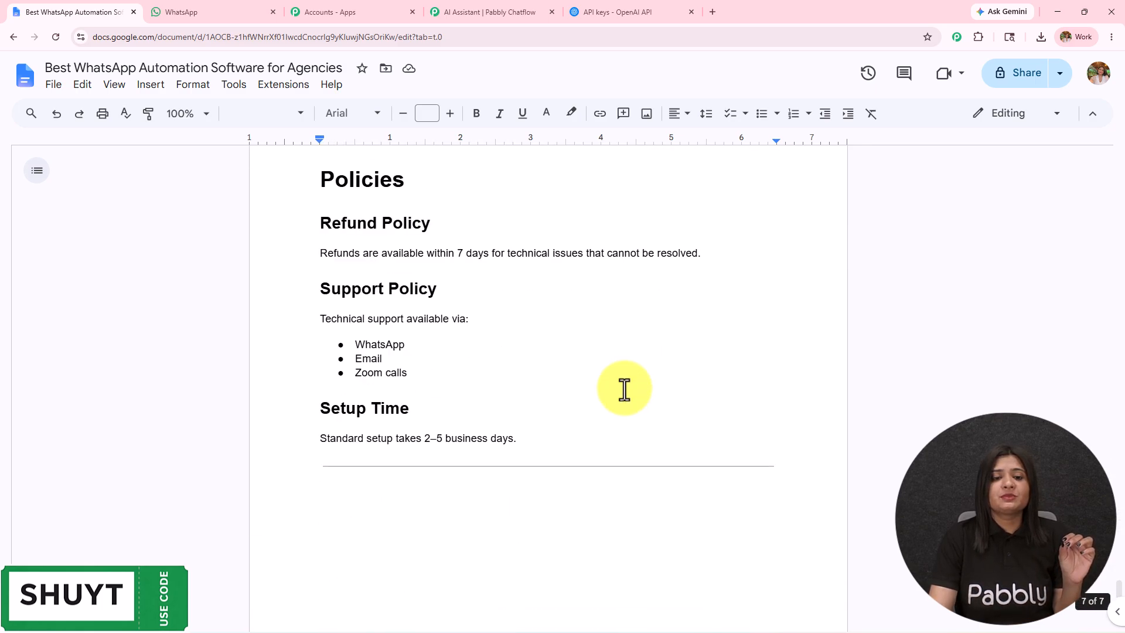
pyautogui.scroll(8, 628, 386)
pyautogui.scroll(15, 627, 384)
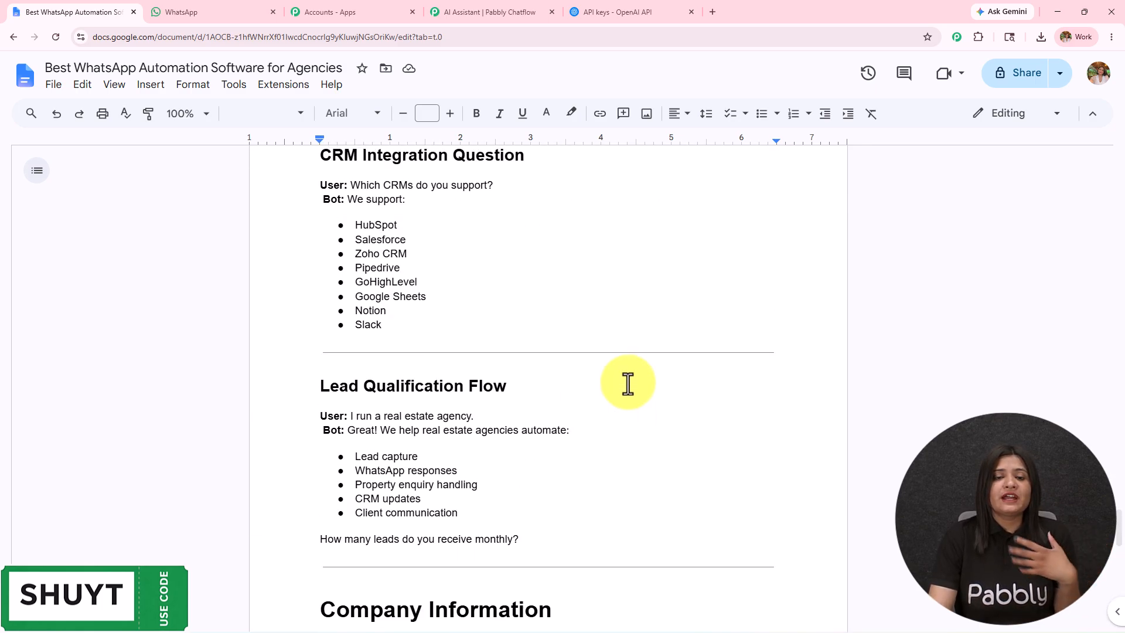
pyautogui.scroll(15, 629, 382)
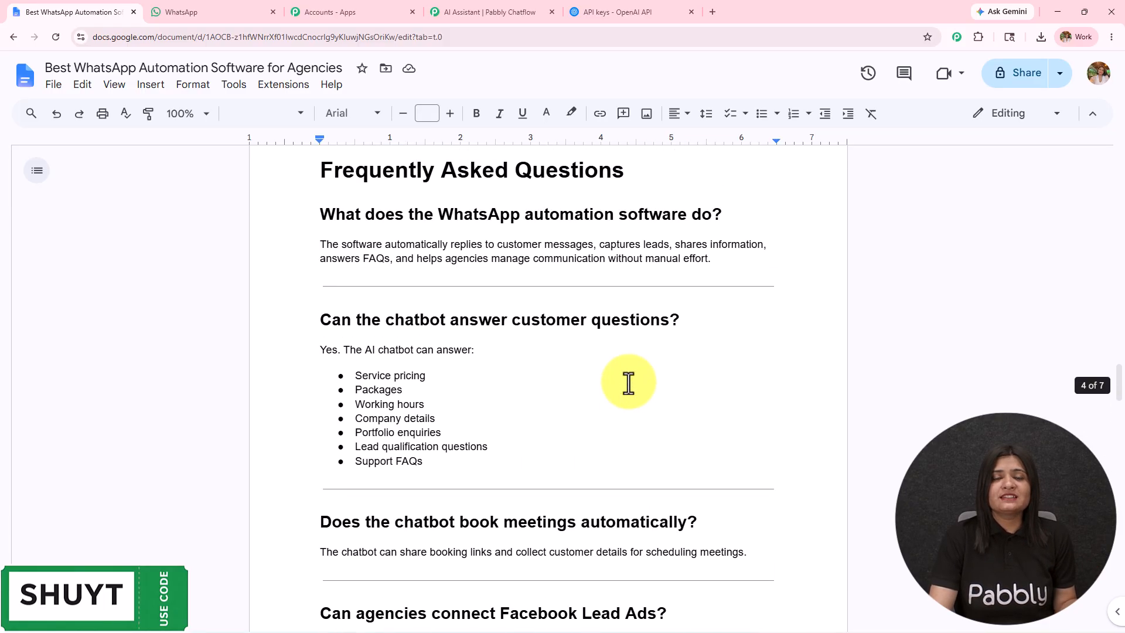
pyautogui.scroll(15, 631, 381)
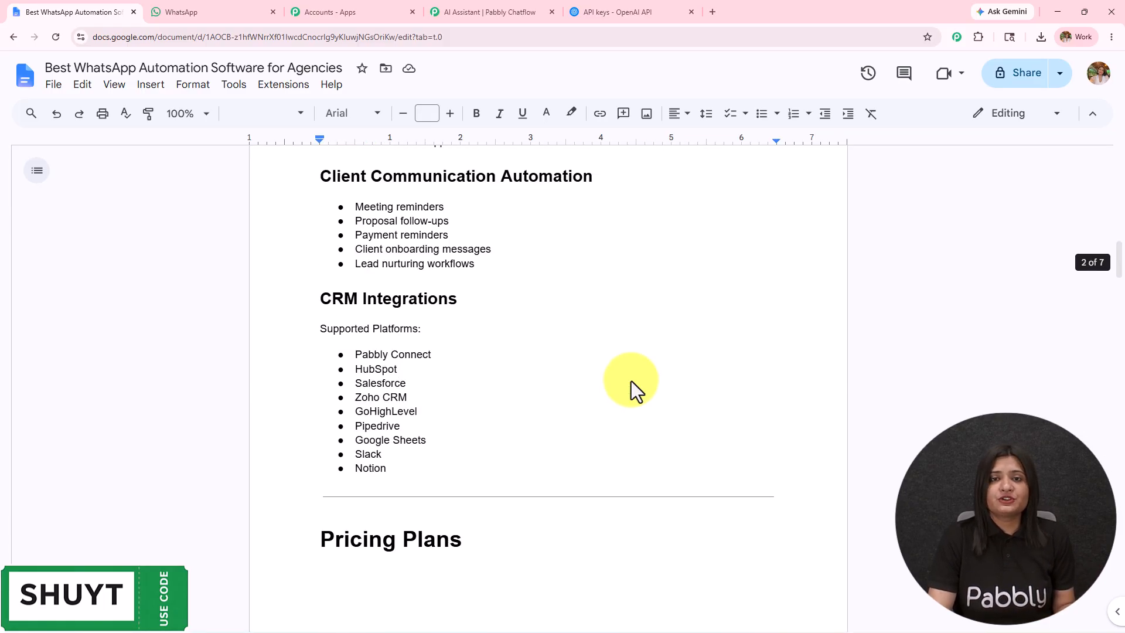
pyautogui.scroll(1, 631, 378)
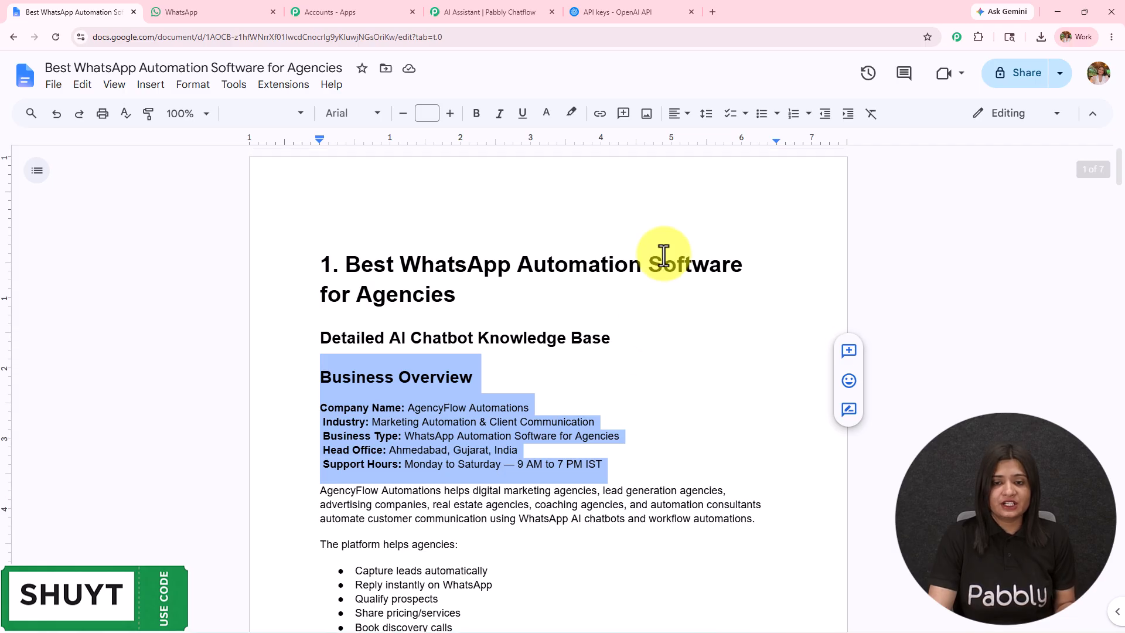
# Check the document's available download formats, return to Pabbly Chatflow, and review the accepted knowledge file formats and PDF page limits.
pyautogui.click(660, 252)
pyautogui.click(55, 87)
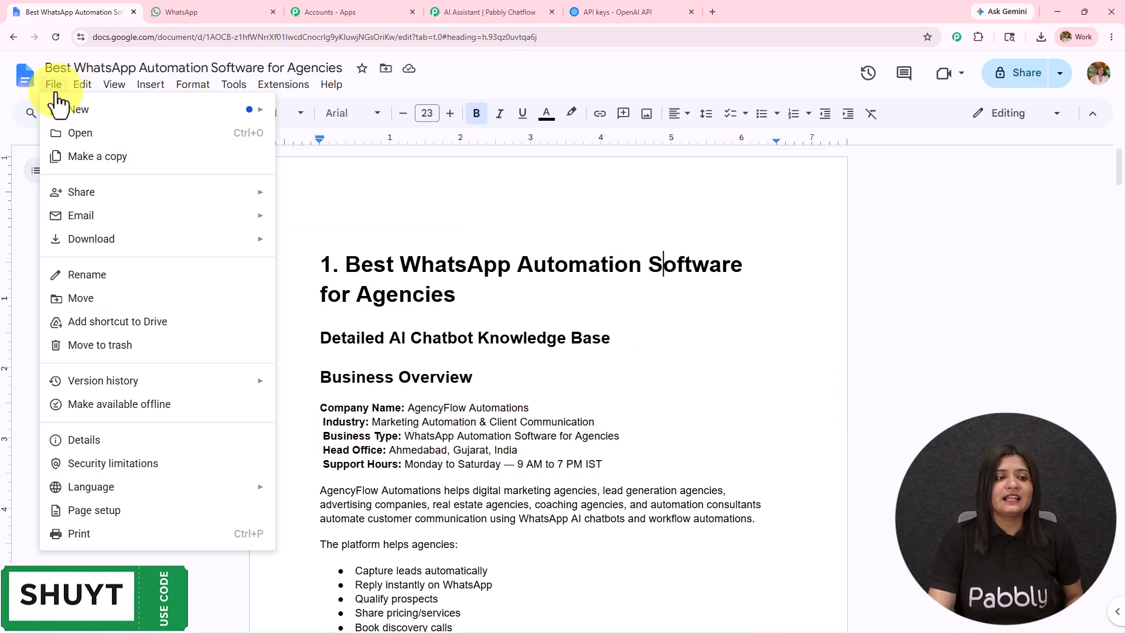
pyautogui.moveTo(111, 237)
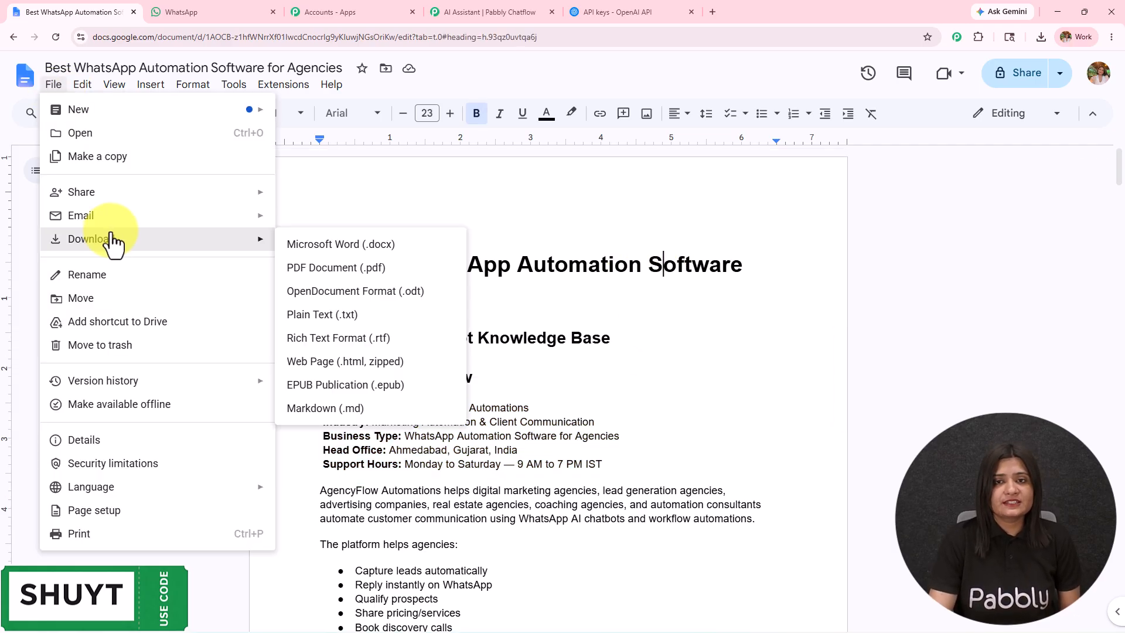
pyautogui.click(476, 9)
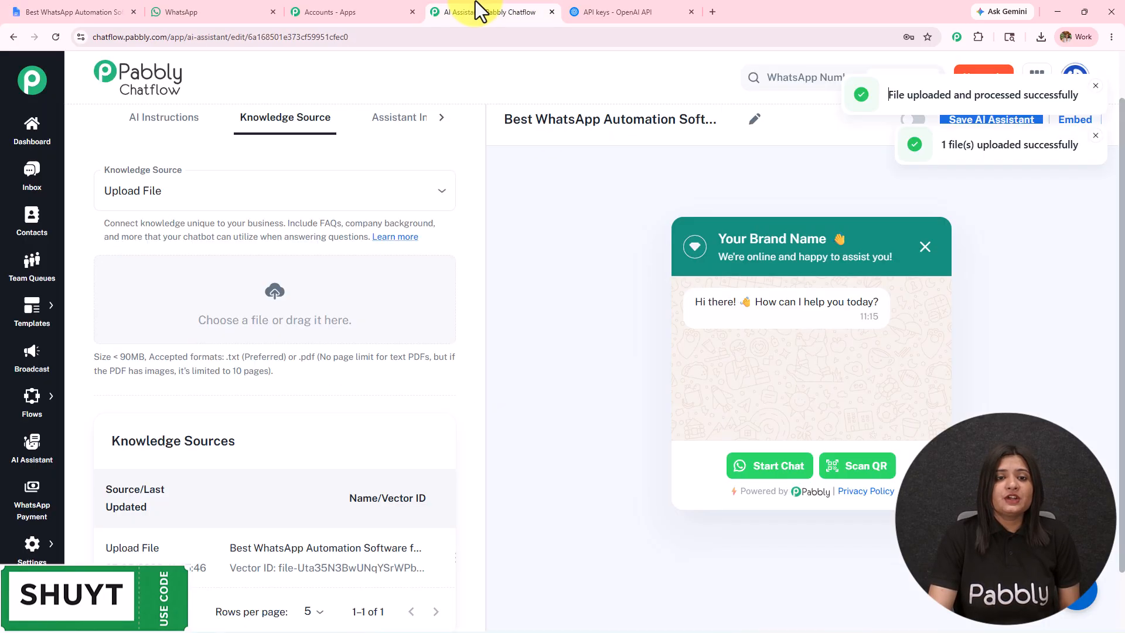
pyautogui.moveTo(301, 356); pyautogui.dragTo(451, 378)
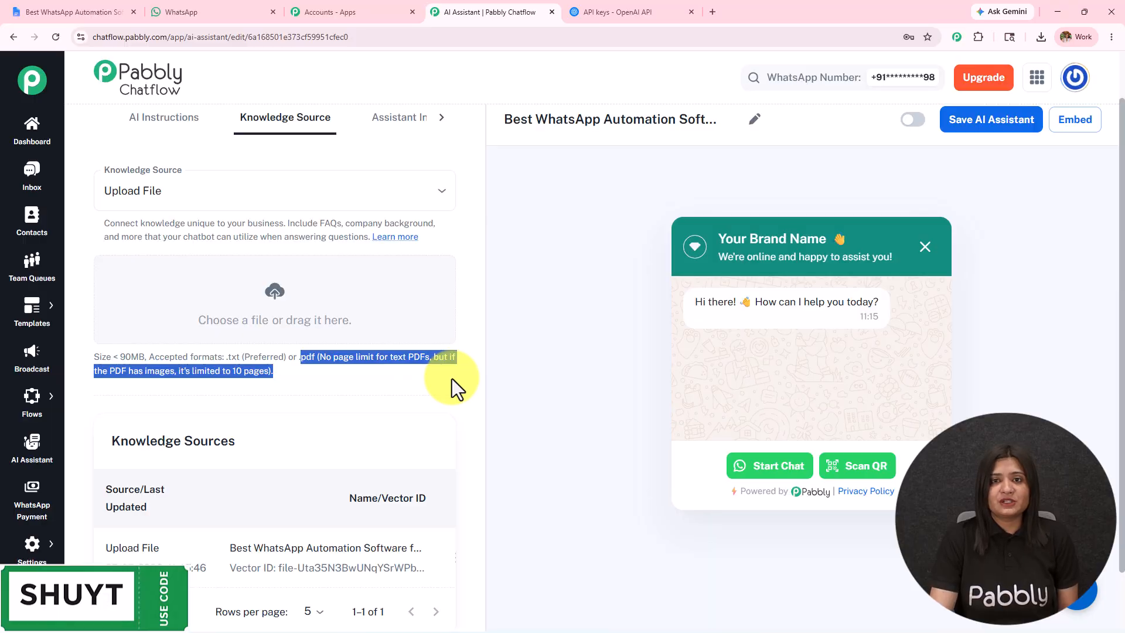
# Open the Assistant Interface settings and replace "Your Brand Name" in the header heading with "Name", keeping the emoji.
pyautogui.click(376, 124)
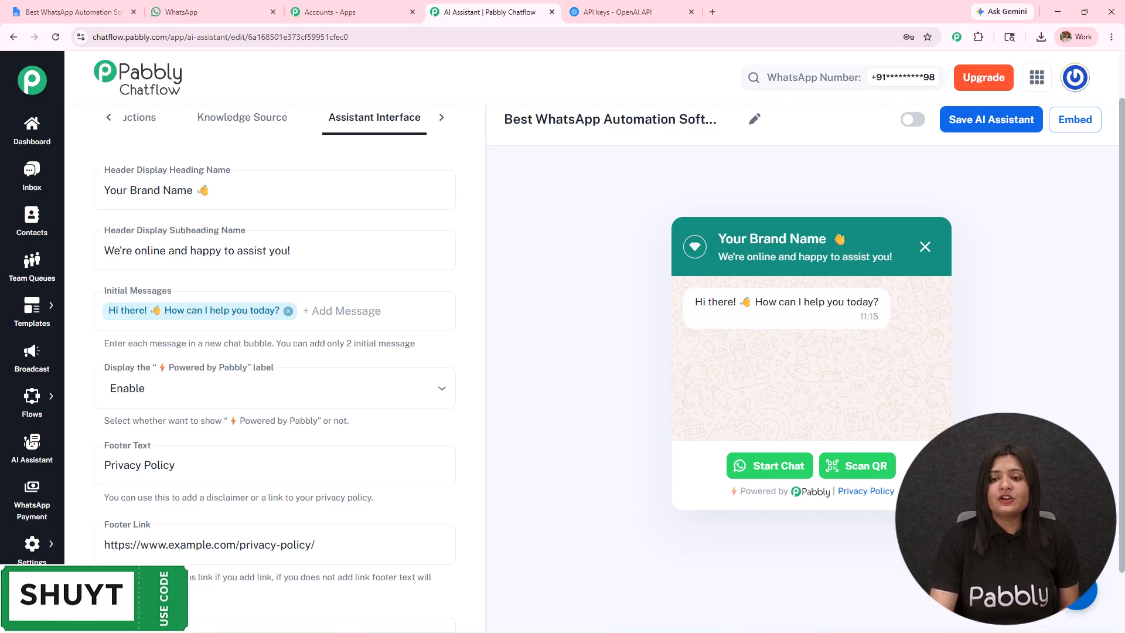
pyautogui.moveTo(193, 189); pyautogui.dragTo(6, 176)
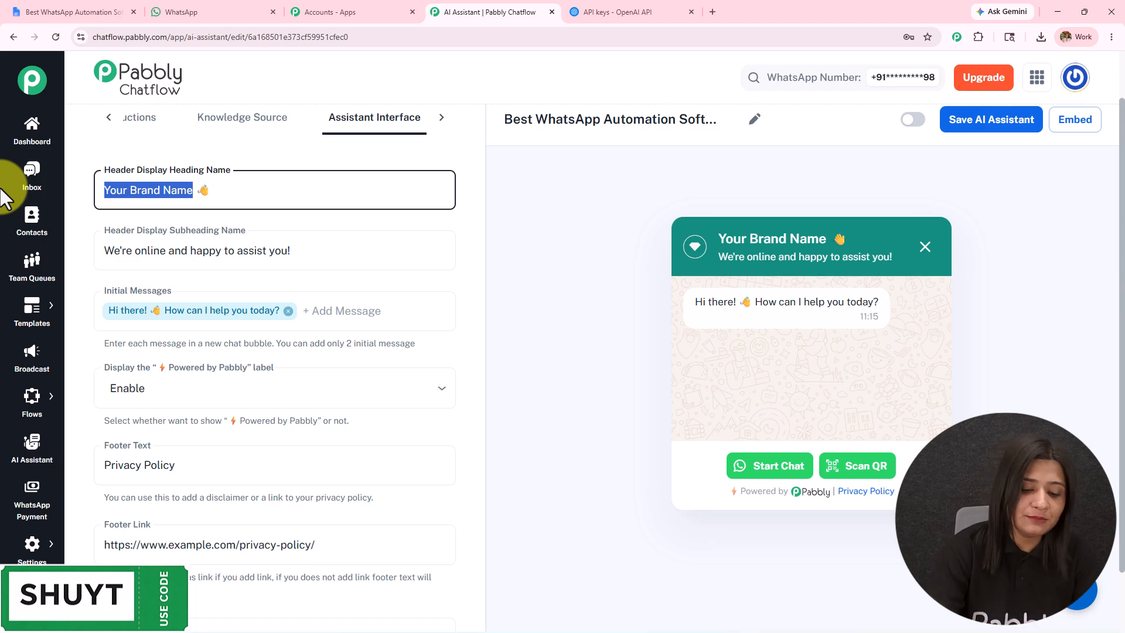
pyautogui.write('NAme')
pyautogui.doubleClick(117, 191)
pyautogui.write('Name')
# Clear the Header Display Subheading Name text and undo the deletion.
pyautogui.moveTo(321, 256); pyautogui.dragTo(58, 258)
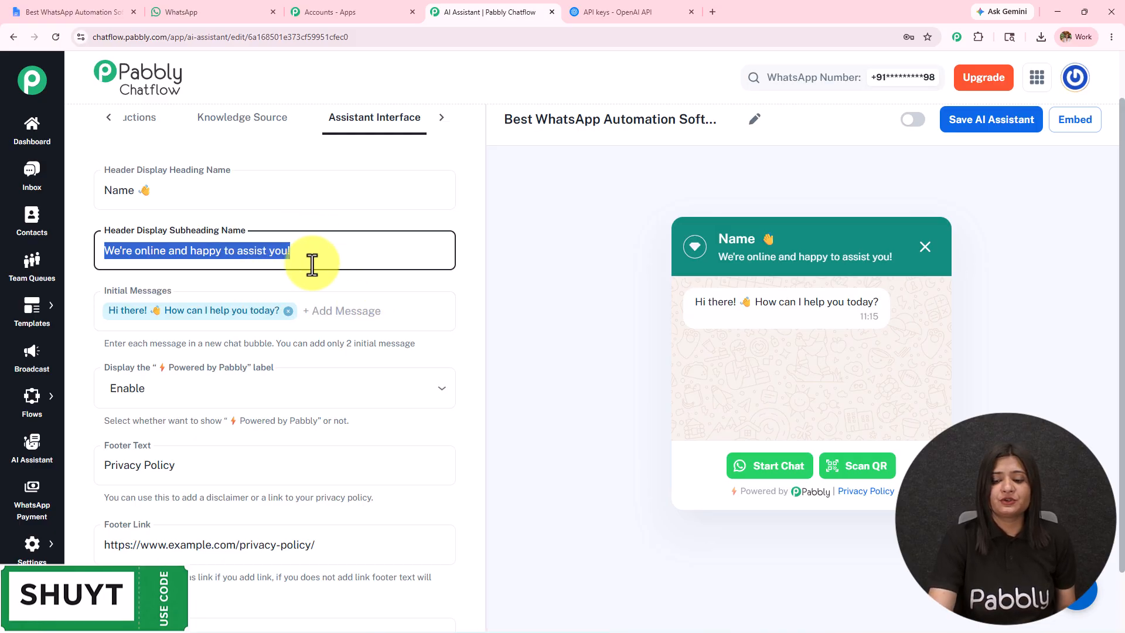
pyautogui.press('BackSpace')
pyautogui.hotkey('ctrl', 'z')
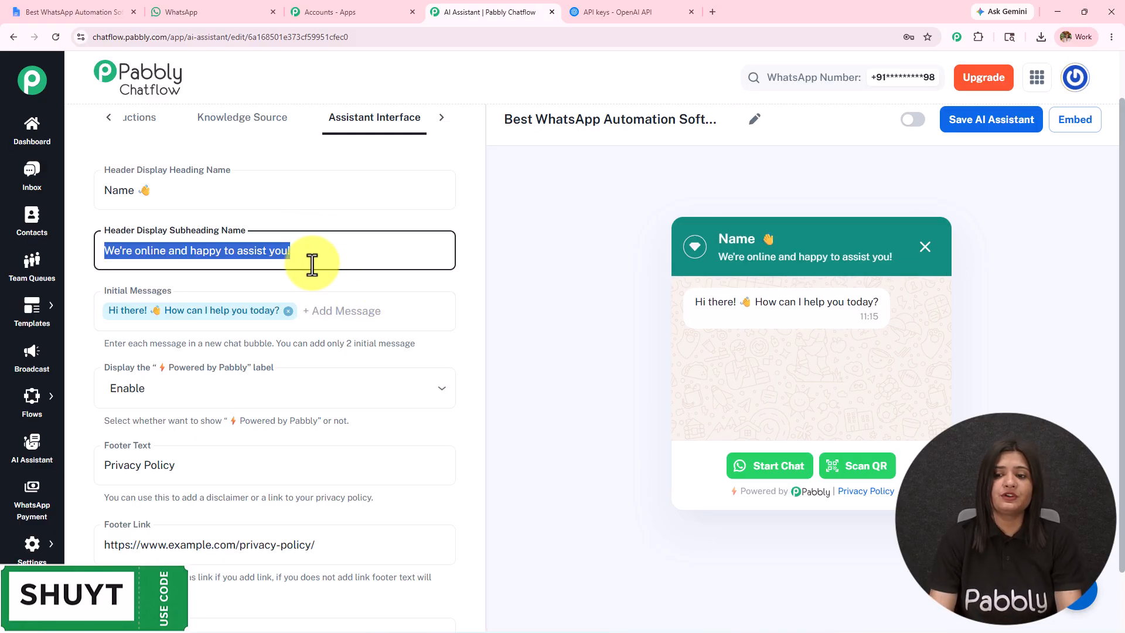
# Review the Initial Messages field, the "Powered by Pabbly" label options and the Footer Text without changing them.
pyautogui.click(373, 306)
pyautogui.scroll(-1, 372, 304)
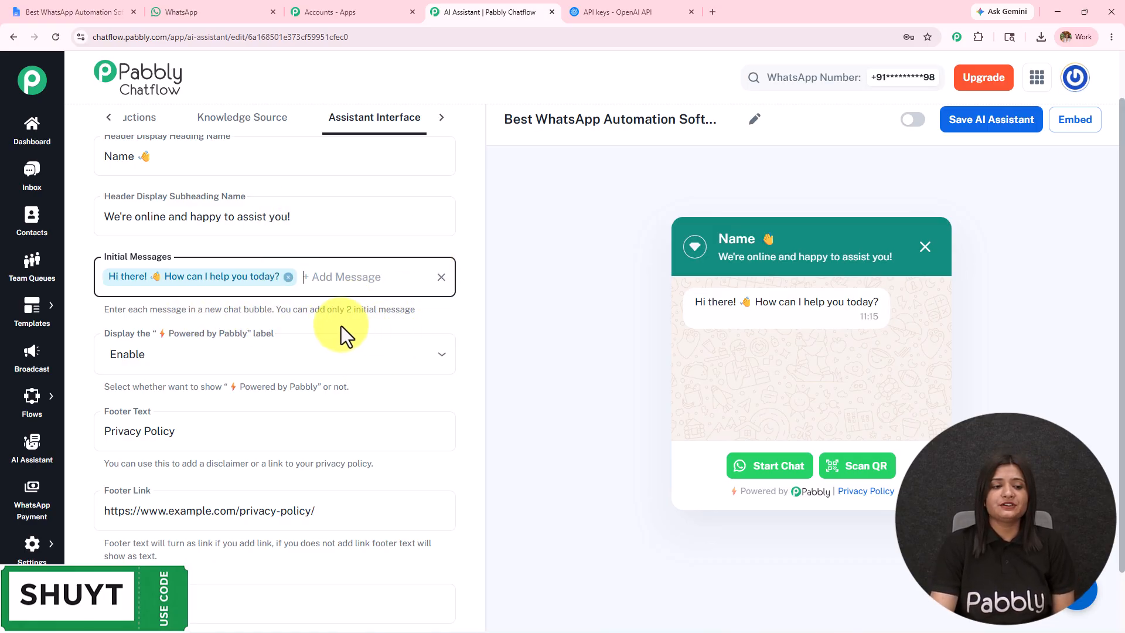
pyautogui.scroll(-2, 338, 330)
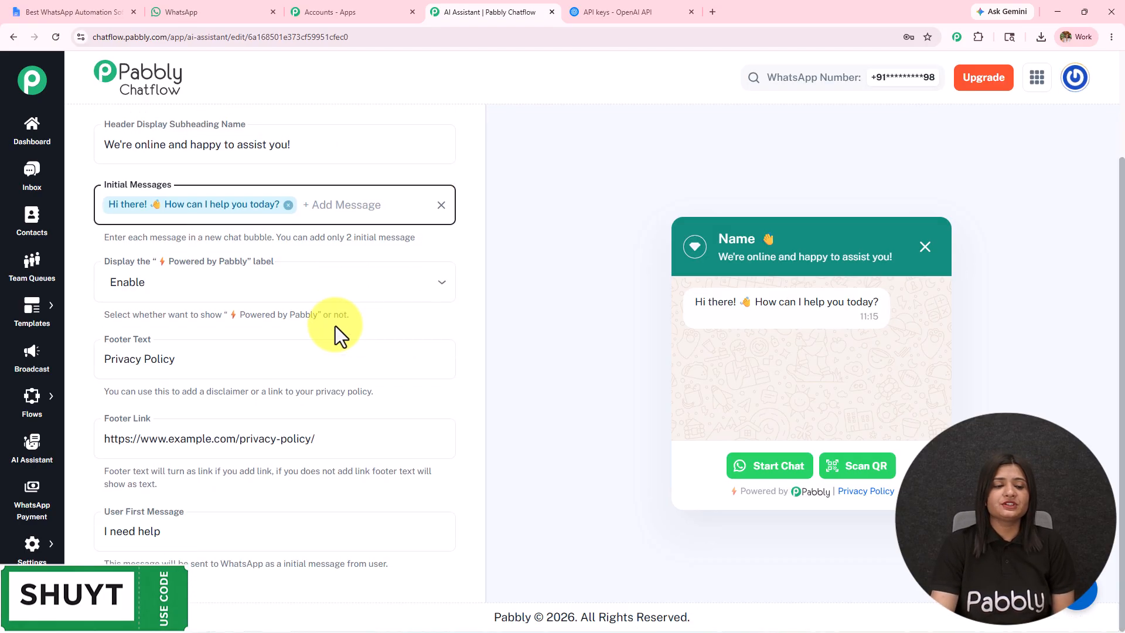
pyautogui.click(129, 290)
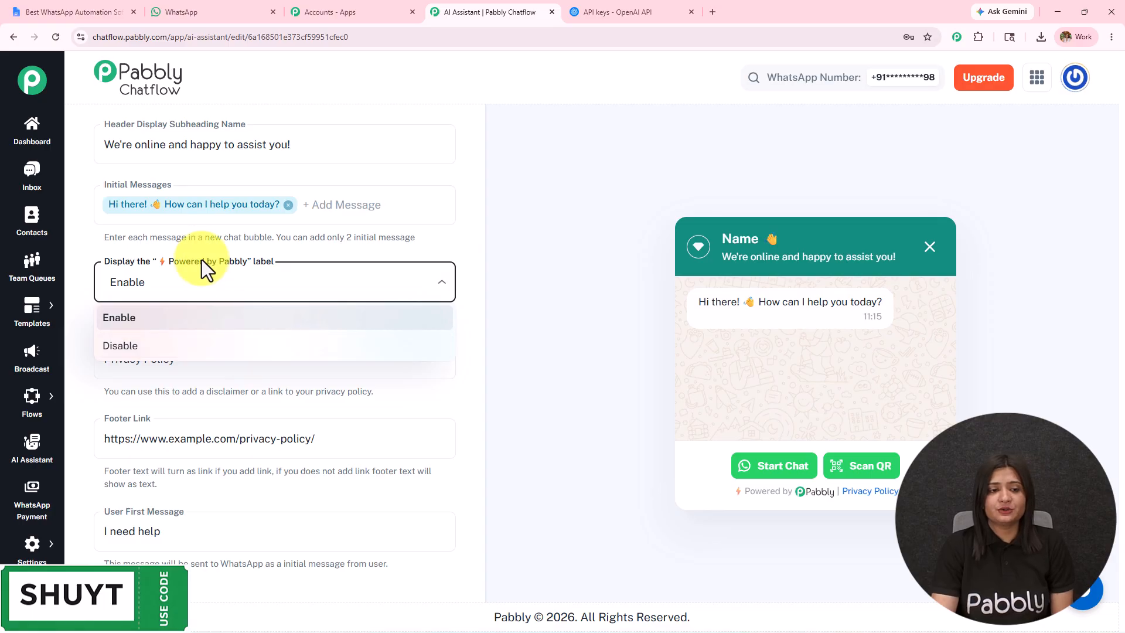
pyautogui.click(200, 281)
pyautogui.tripleClick(158, 359)
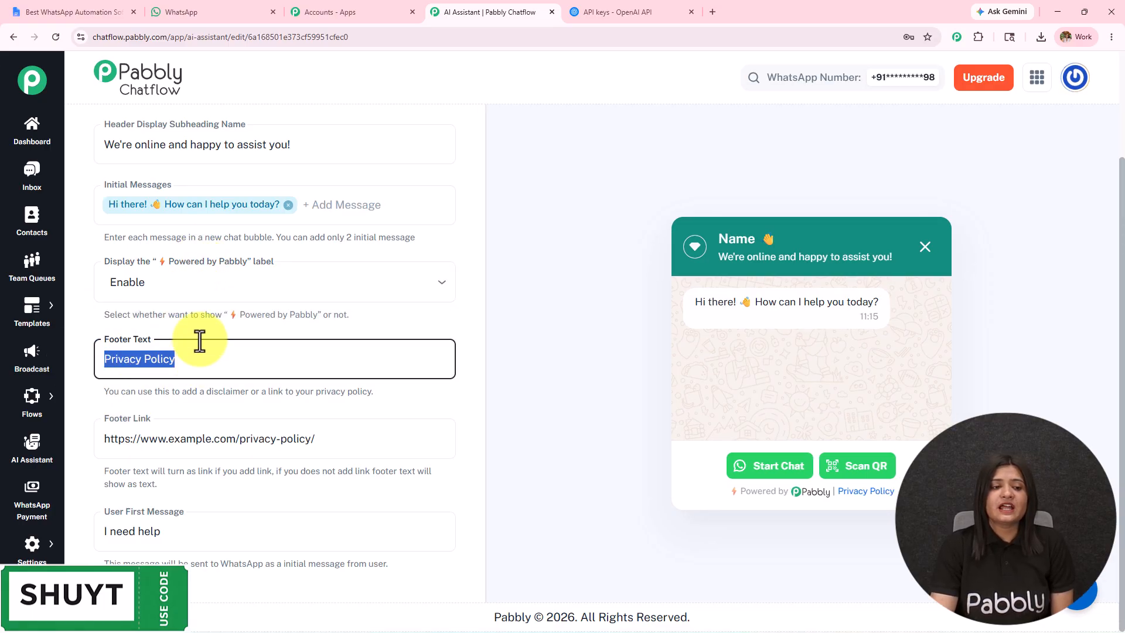
# Review the Footer Link and User First Message fields without changing them.
pyautogui.moveTo(319, 439); pyautogui.dragTo(158, 439)
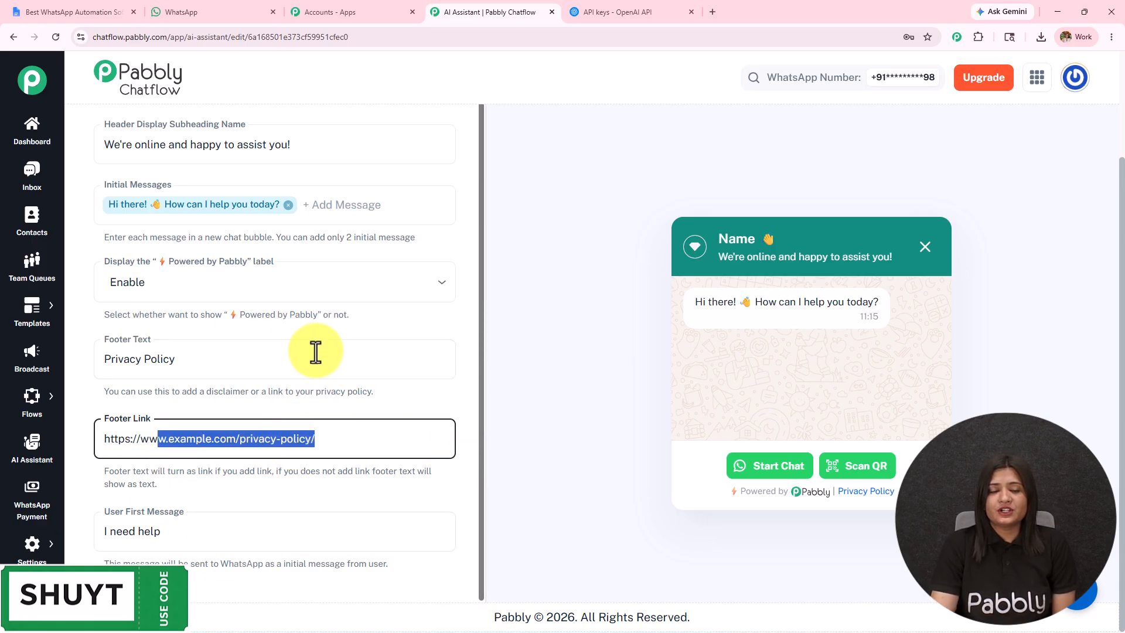
pyautogui.moveTo(193, 533); pyautogui.dragTo(61, 530)
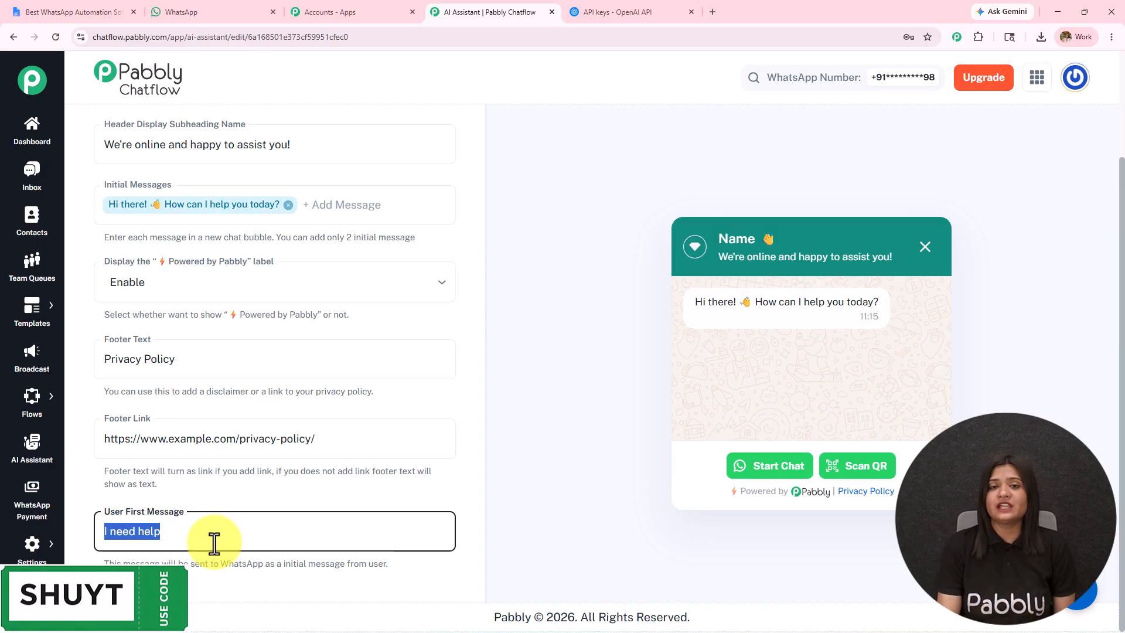
pyautogui.scroll(1, 328, 352)
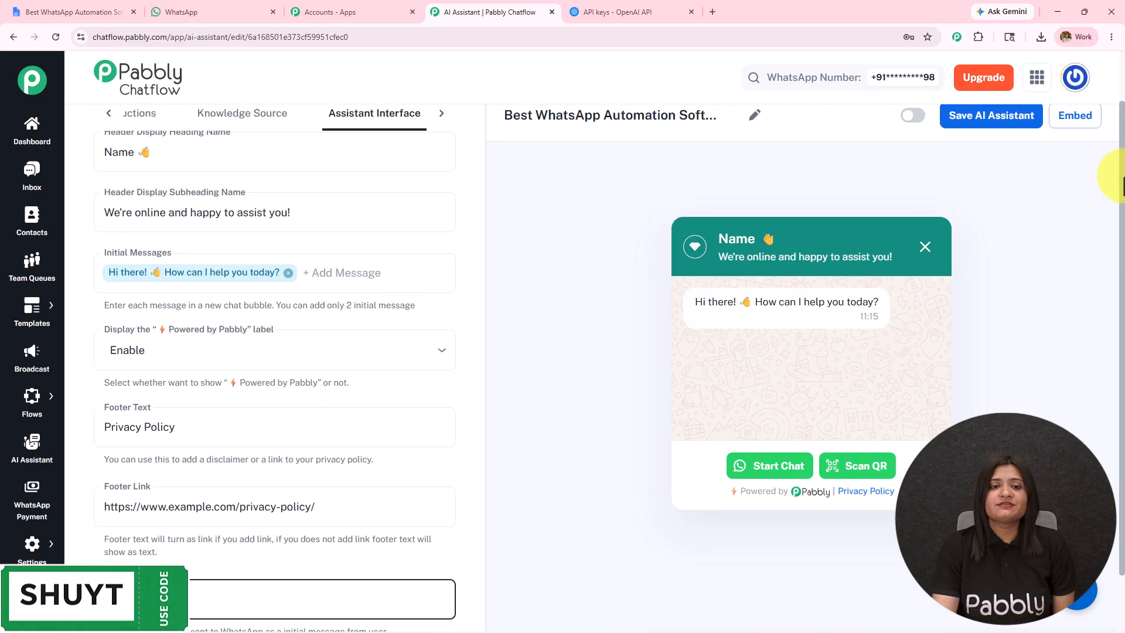
# Open the Styling settings, preview the Dark theme mode and set it back to Light.
pyautogui.click(441, 114)
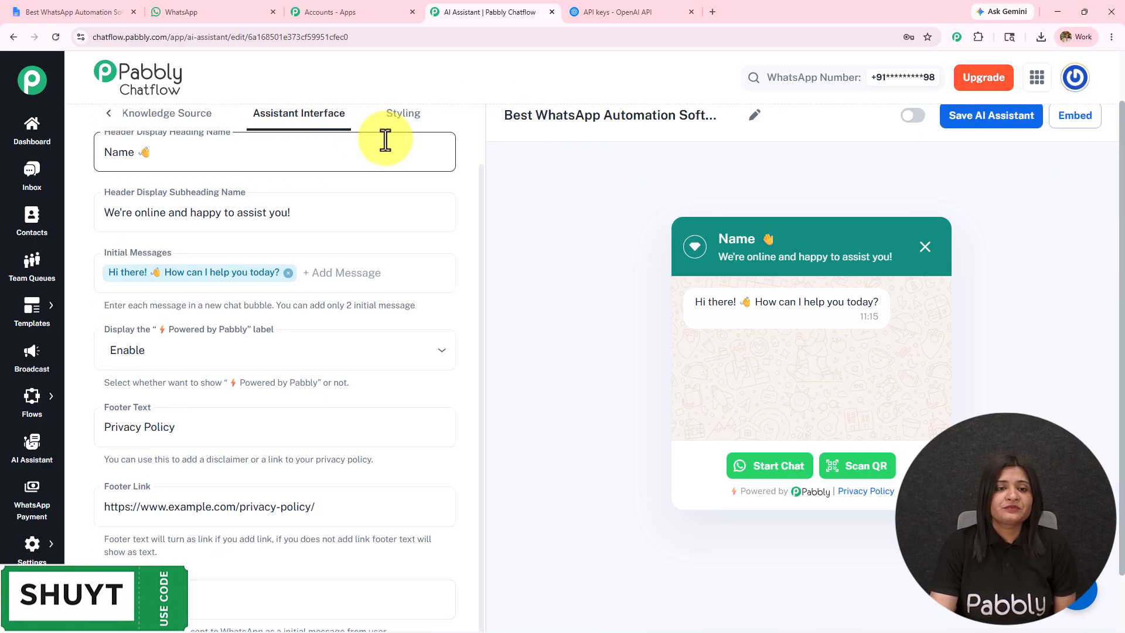
pyautogui.click(404, 119)
pyautogui.click(268, 150)
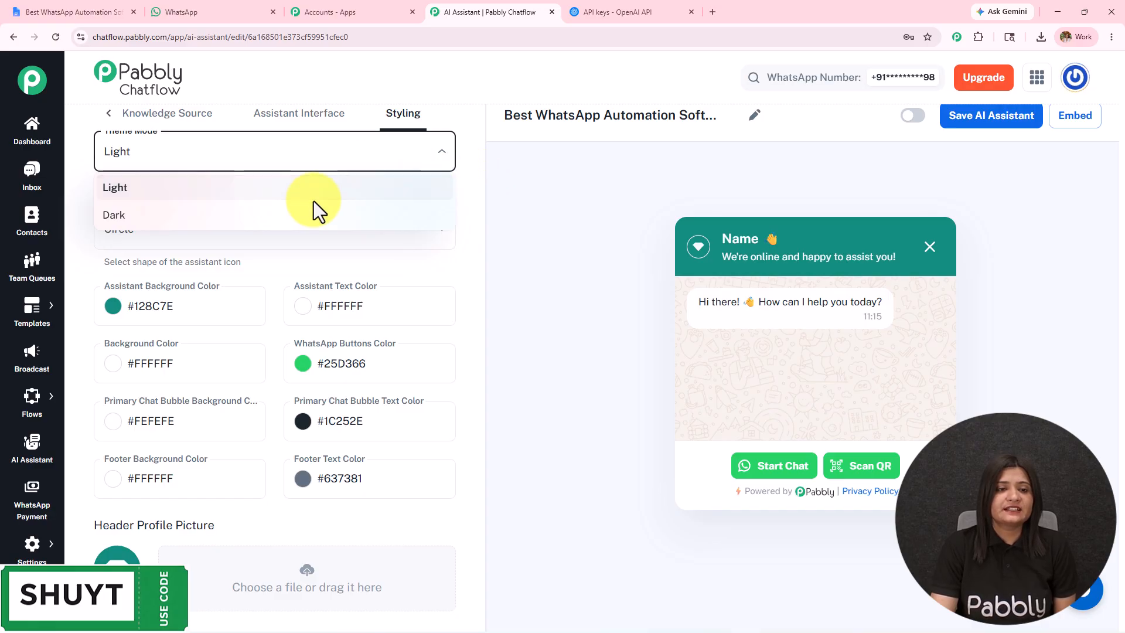
pyautogui.click(312, 223)
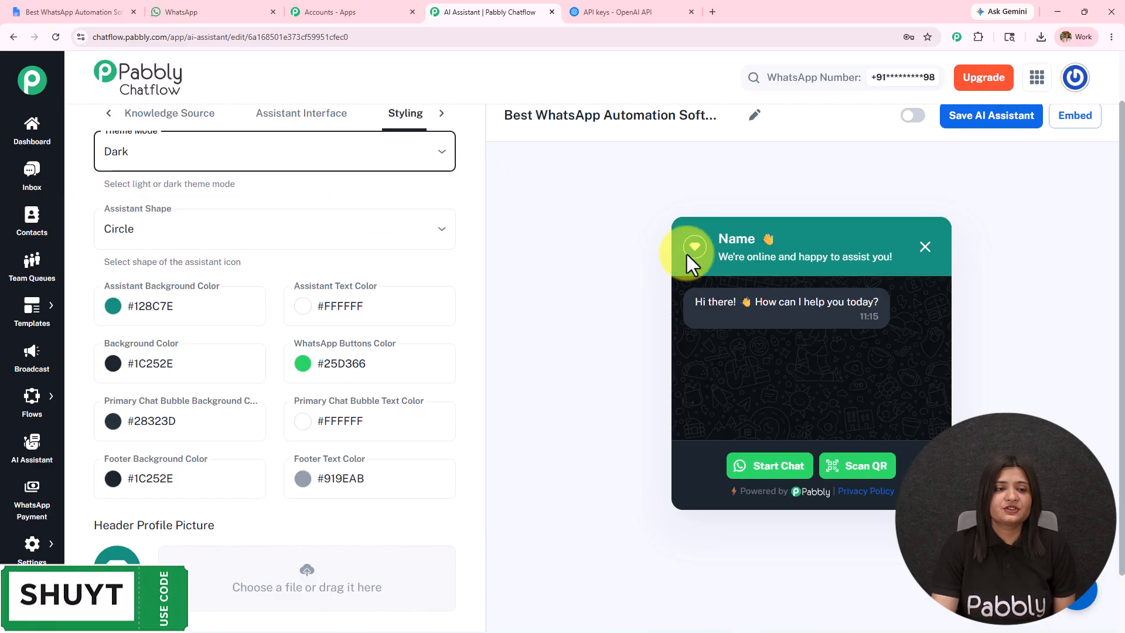
pyautogui.click(233, 157)
pyautogui.click(205, 187)
# Try the Square and Rounded Square options for the Assistant Shape and return it to Circle.
pyautogui.click(191, 227)
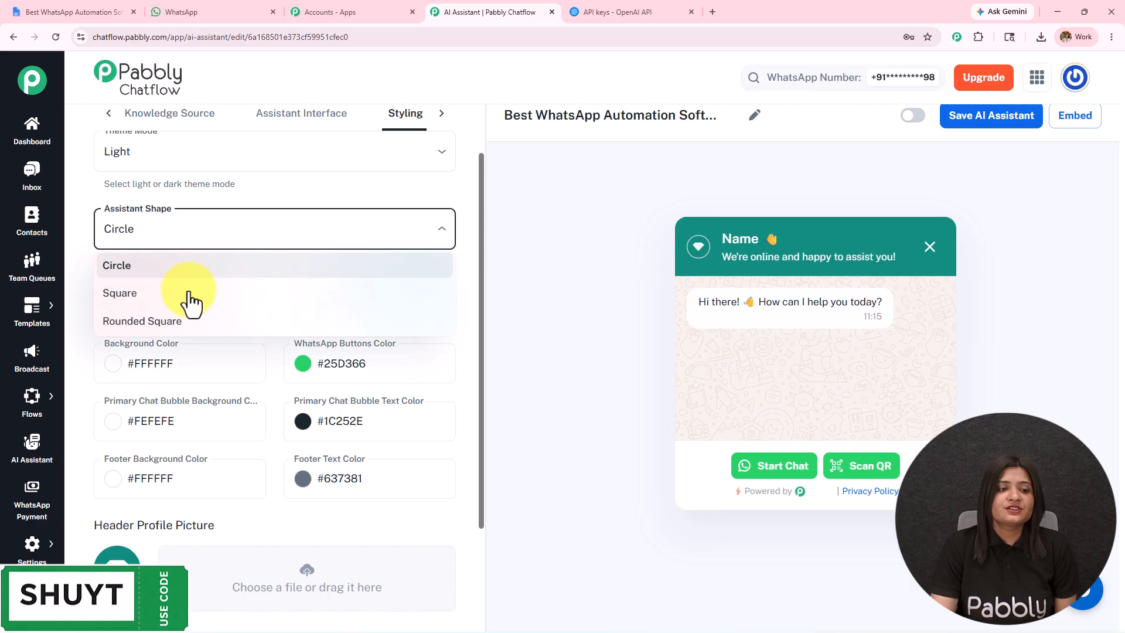
pyautogui.click(188, 295)
pyautogui.click(191, 321)
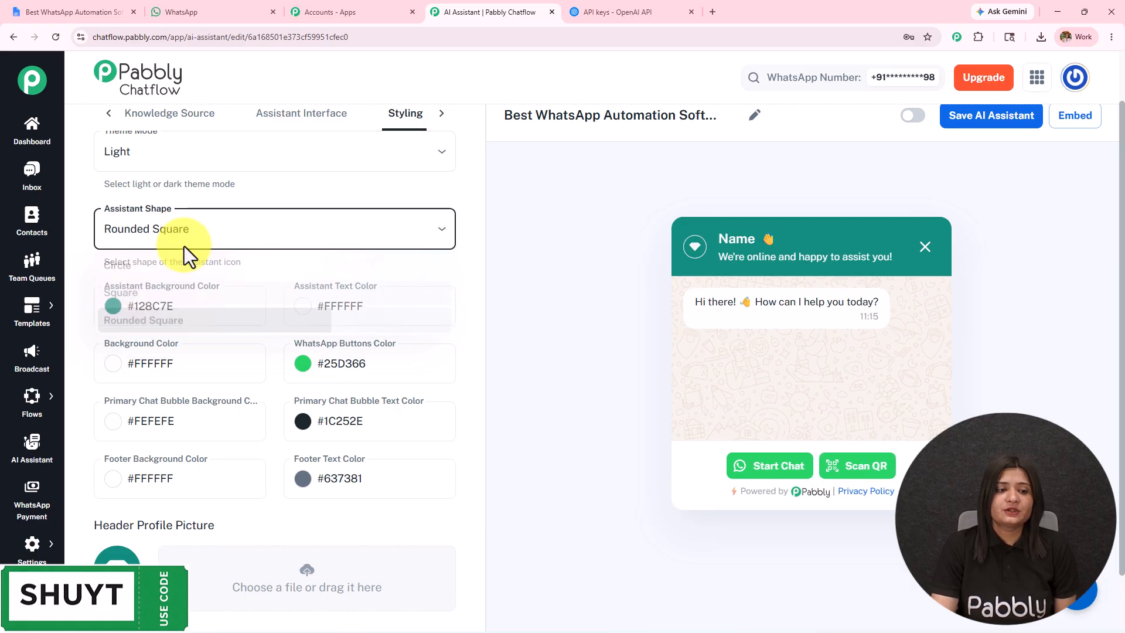
pyautogui.click(190, 273)
# Review the assistant's color settings and the Header Profile, Assistant Profile and Background Picture options.
pyautogui.scroll(-4, 190, 273)
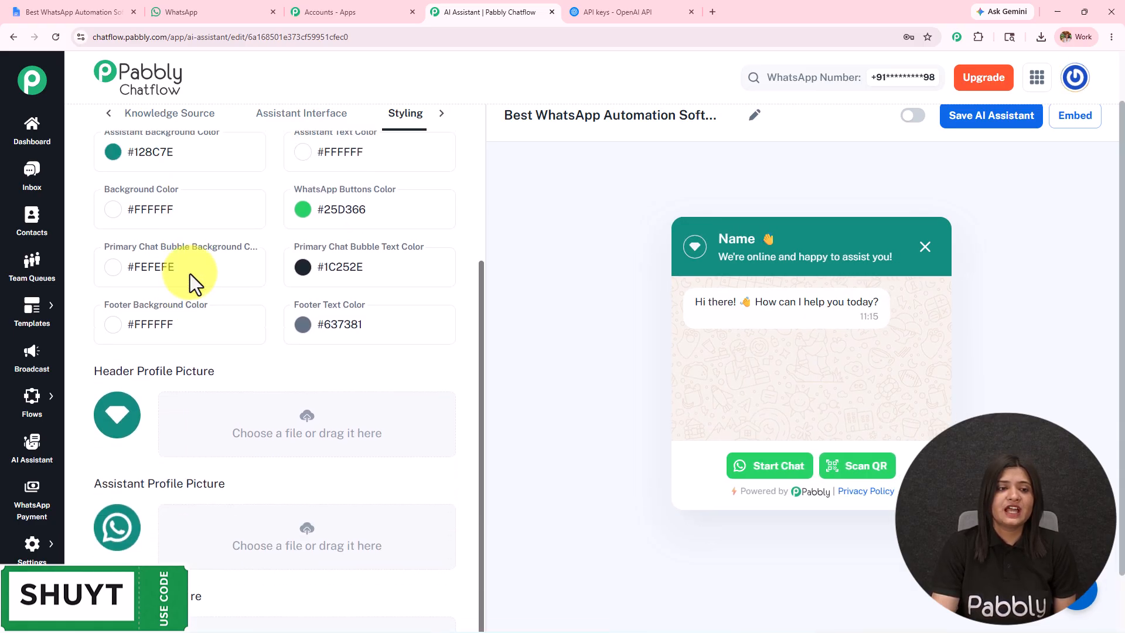
pyautogui.scroll(1, 190, 273)
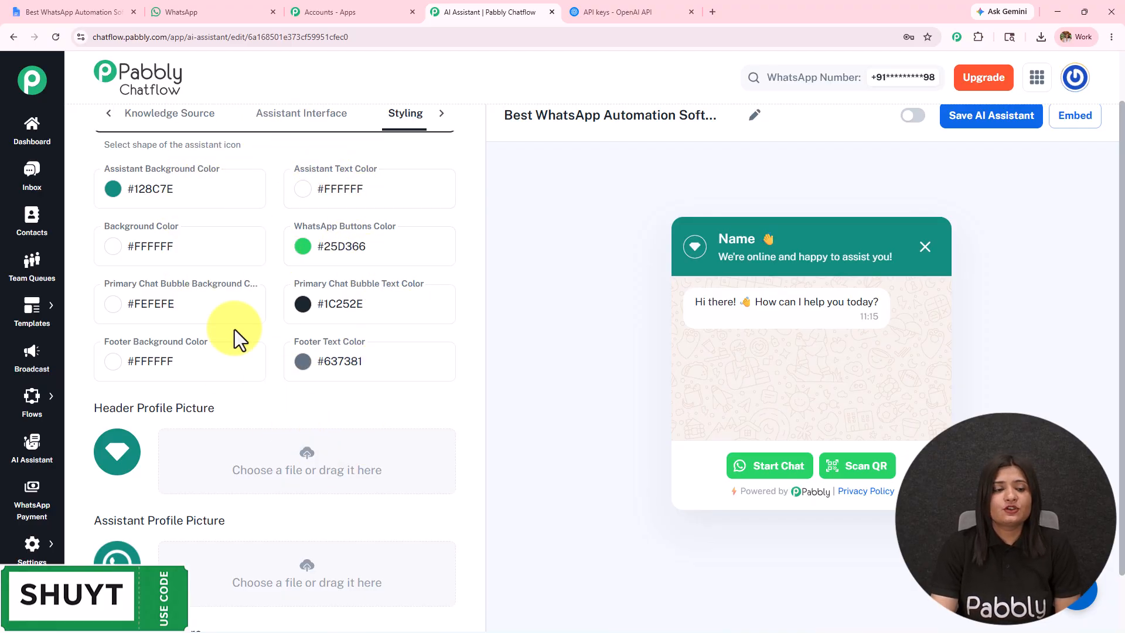
pyautogui.scroll(-2, 235, 331)
pyautogui.scroll(-2, 175, 246)
pyautogui.moveTo(110, 258); pyautogui.dragTo(283, 250)
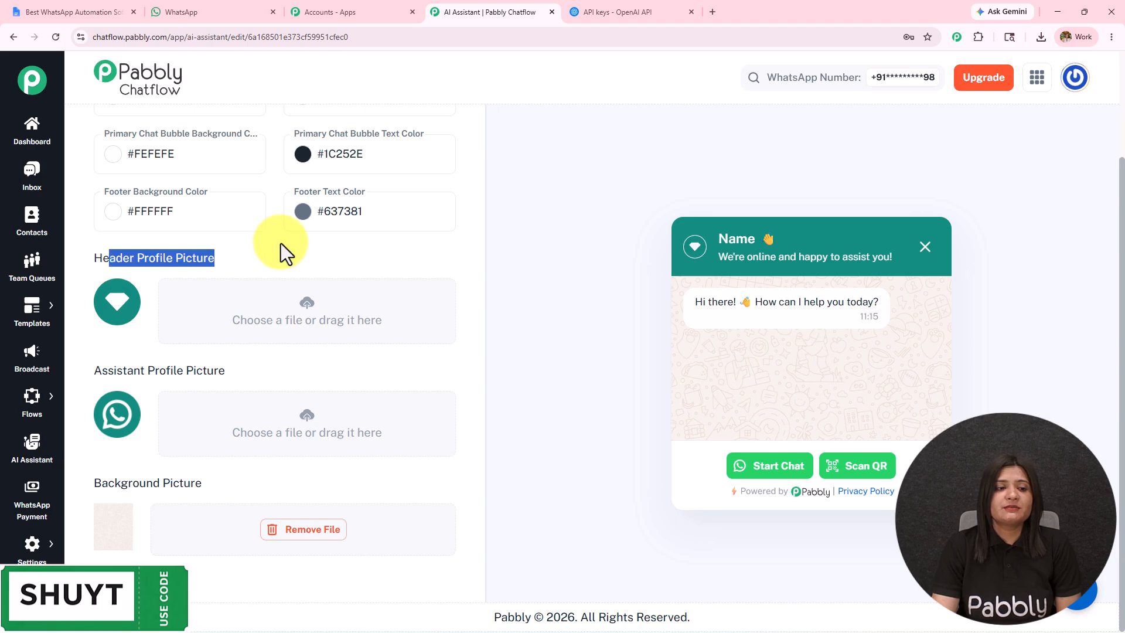
pyautogui.moveTo(101, 376); pyautogui.dragTo(238, 378)
pyautogui.moveTo(101, 480); pyautogui.dragTo(269, 480)
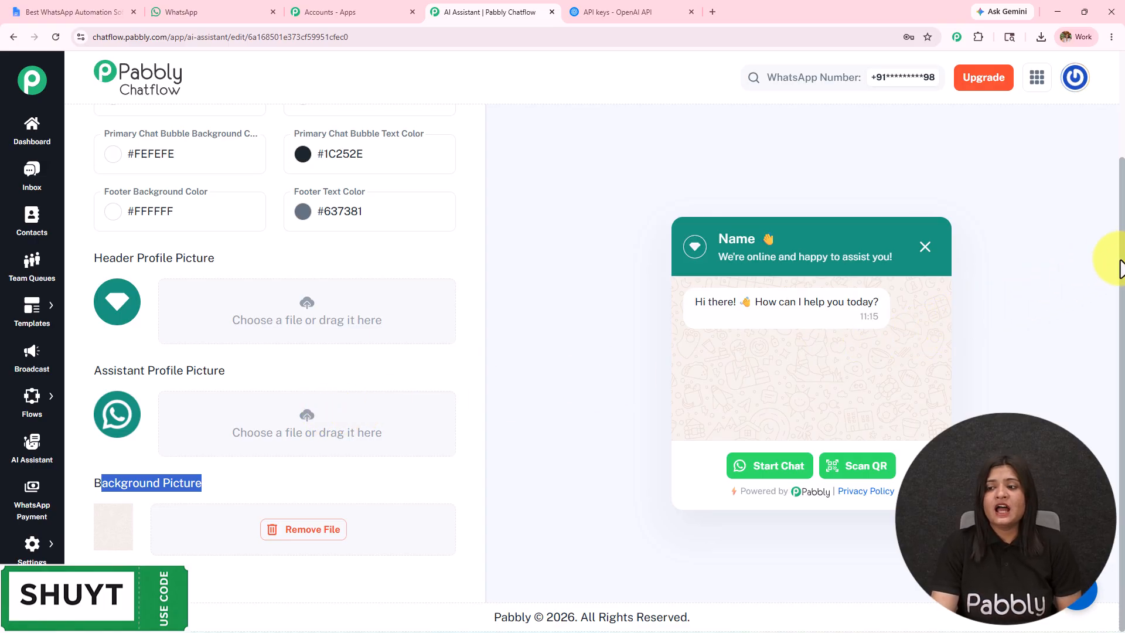
# Switch the AI assistant to active and save it.
pyautogui.scroll(1, 1118, 252)
pyautogui.click(919, 123)
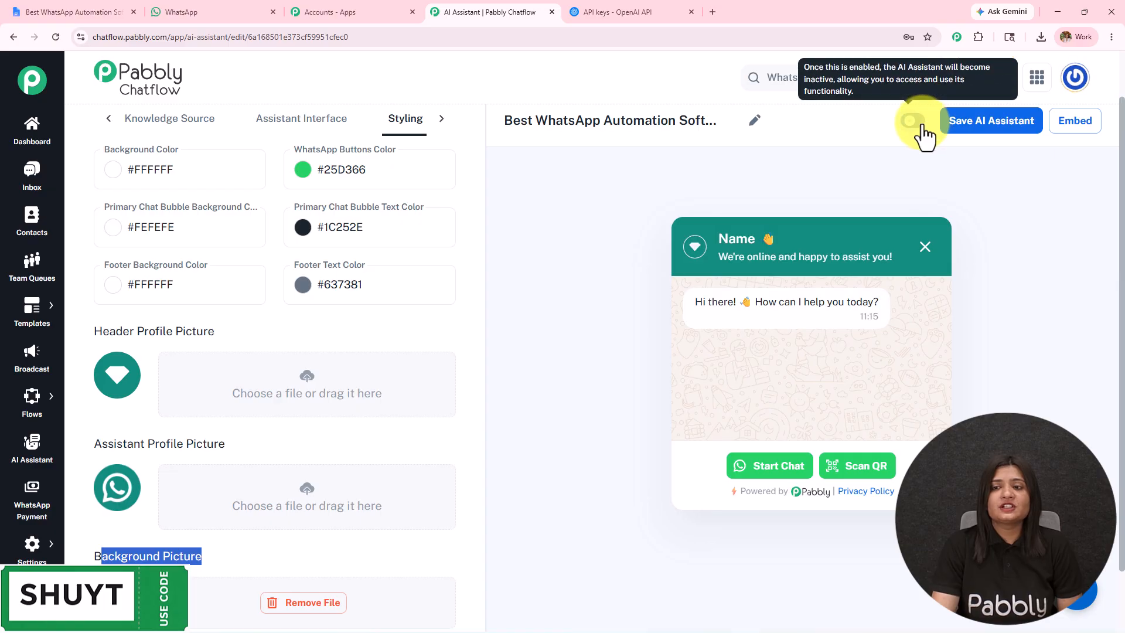
pyautogui.click(969, 121)
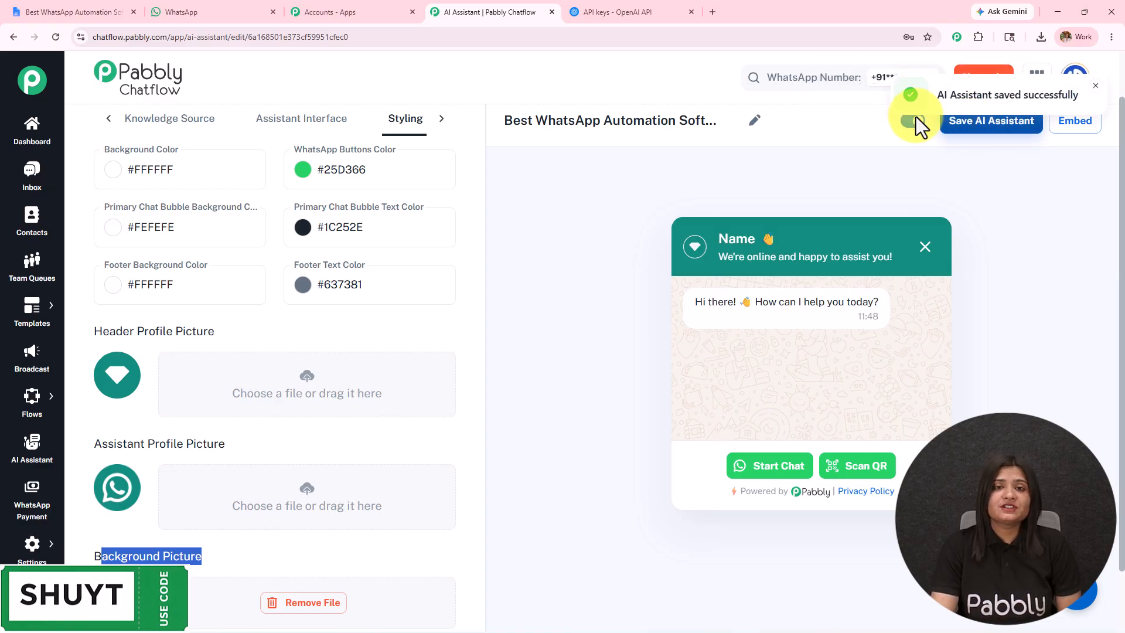
pyautogui.moveTo(939, 100); pyautogui.dragTo(1081, 91)
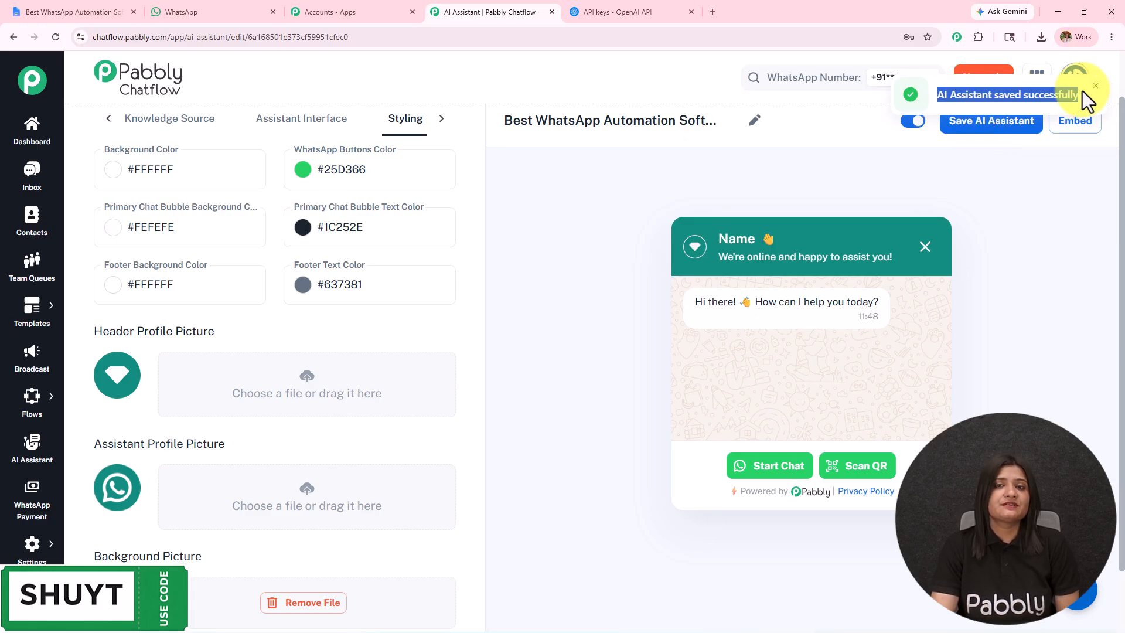
# View the AI assistant's embed script and close it.
pyautogui.click(1078, 124)
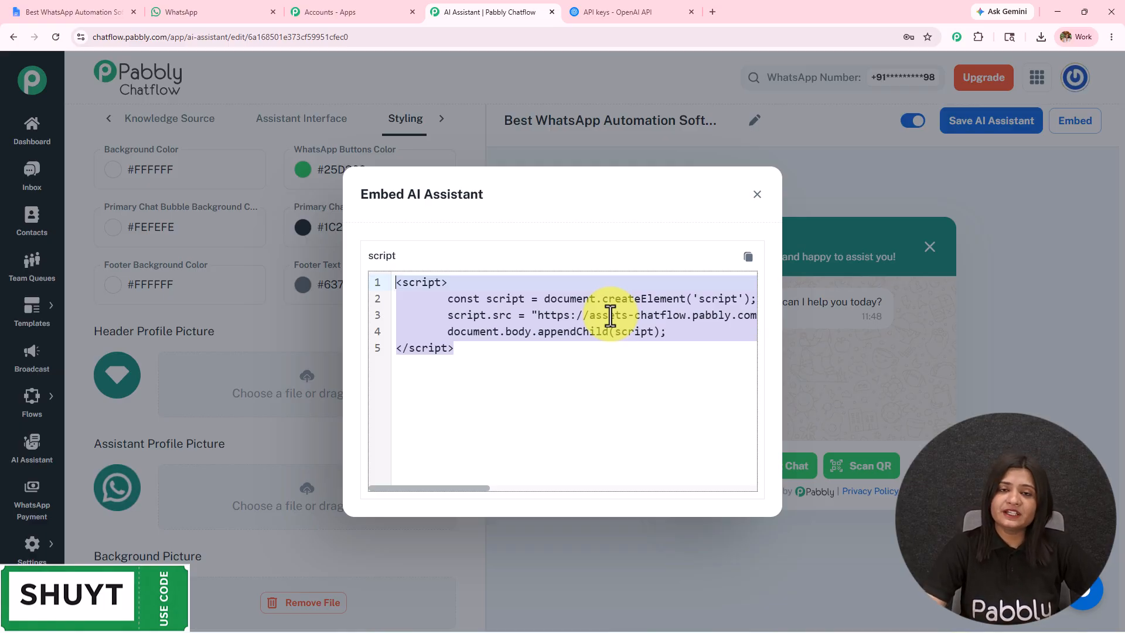
pyautogui.click(758, 195)
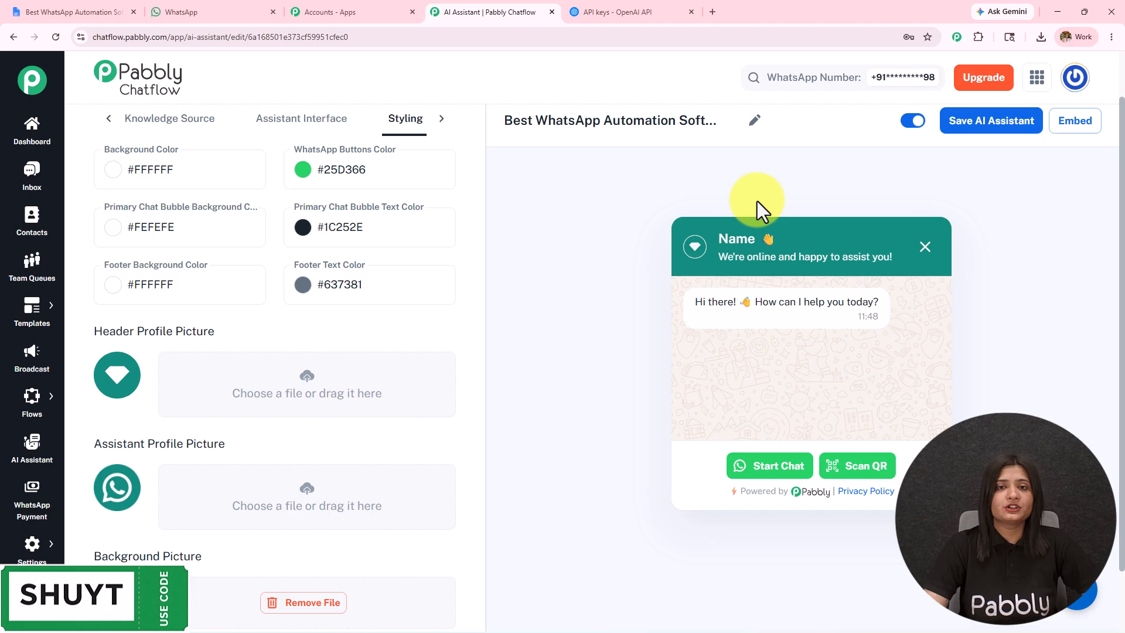
# In the Inbox, enable the "Best WhatsApp Automation Software for Agencies" AI assistant for the Latest Lead chat and save the selection.
pyautogui.click(37, 176)
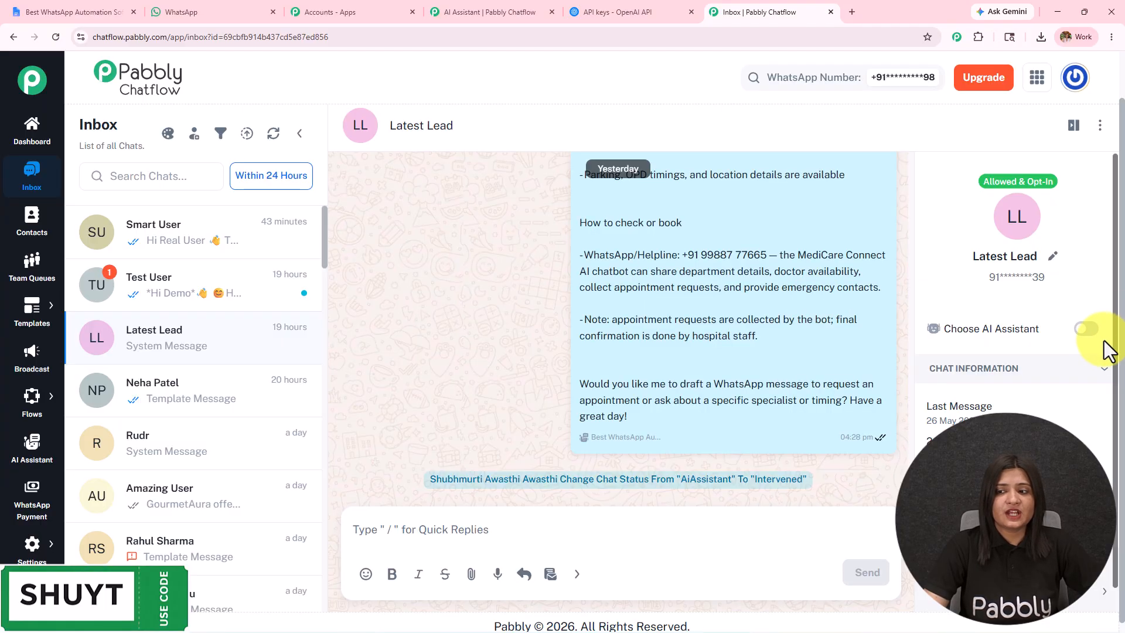
pyautogui.click(1087, 330)
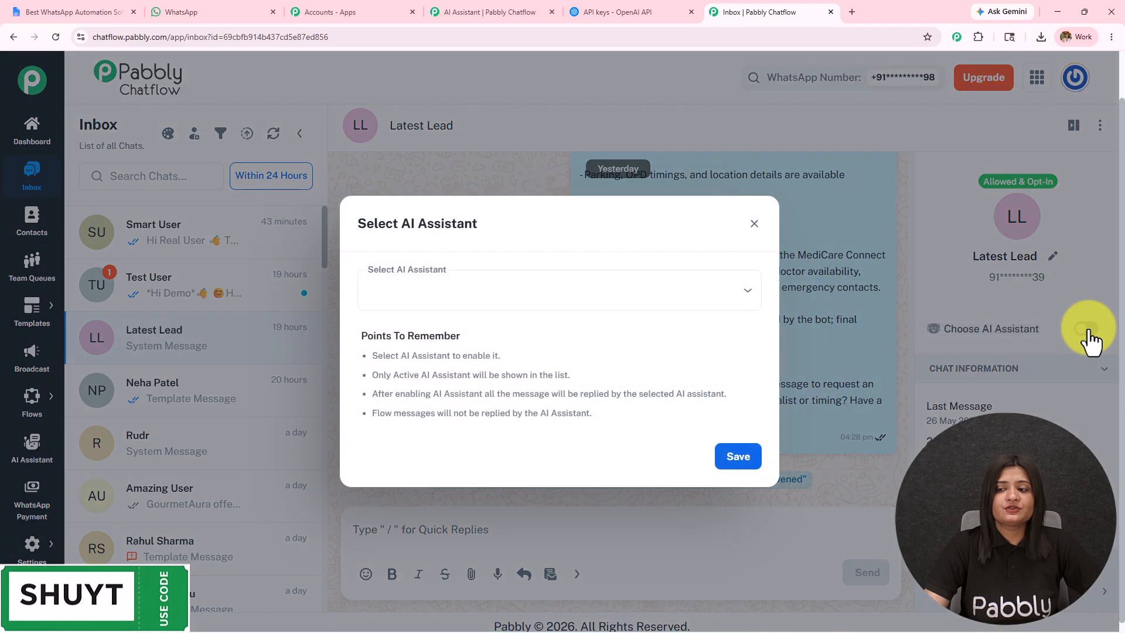
pyautogui.click(455, 297)
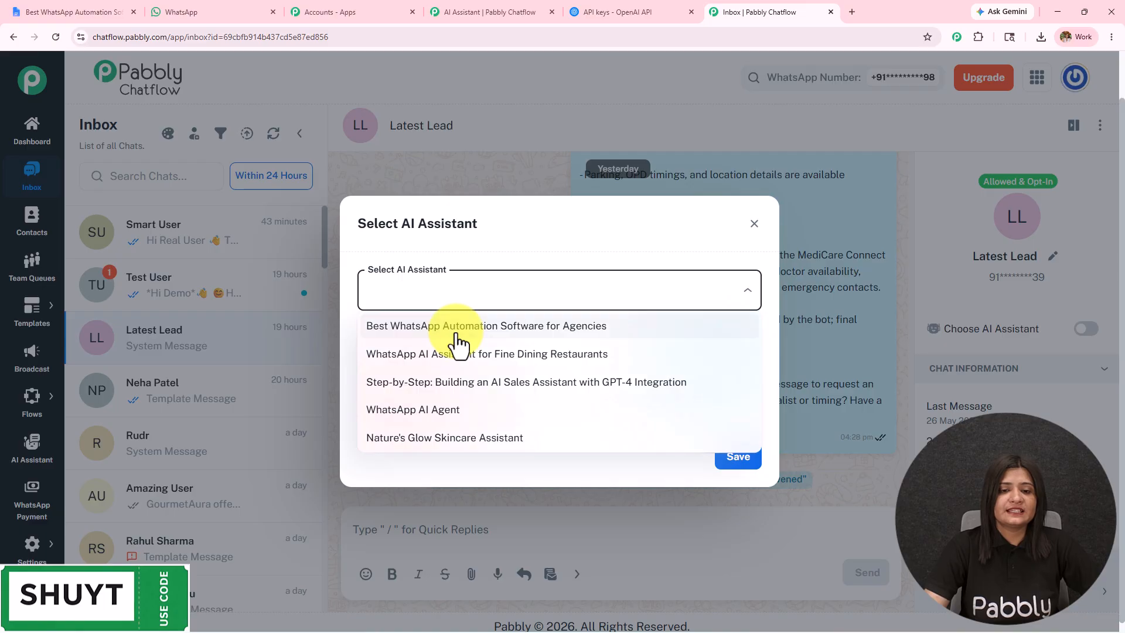
pyautogui.click(459, 324)
pyautogui.click(727, 457)
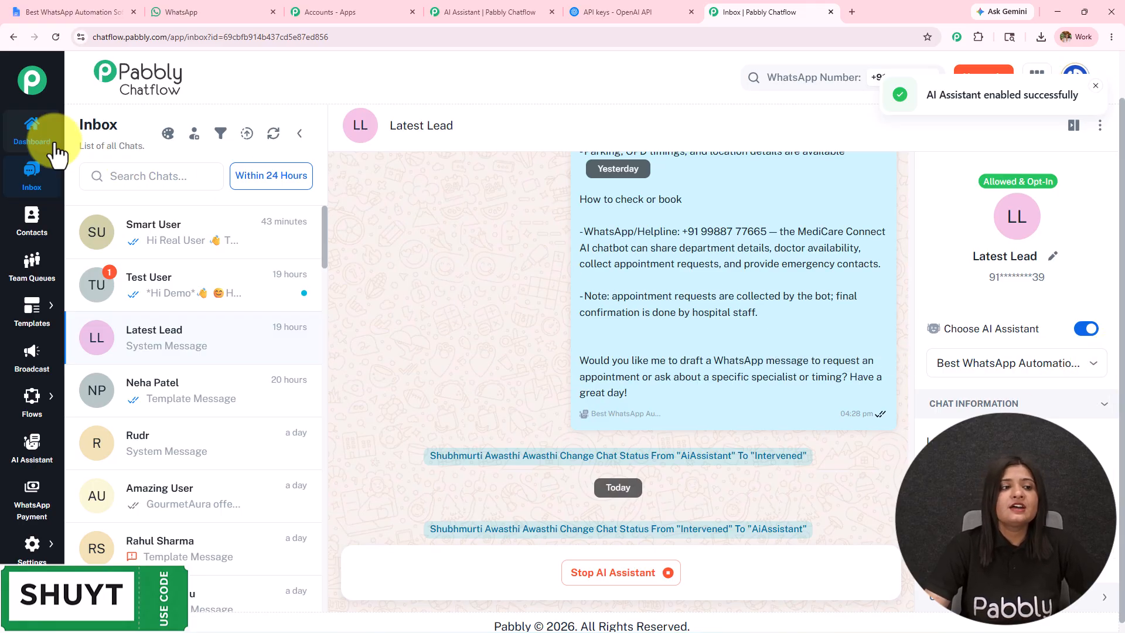
# Open Inbox Settings in a new tab and go to the Enable AI Auto Replies option under AI Auto-Reply Settings.
pyautogui.click(16, 548)
pyautogui.click(110, 435)
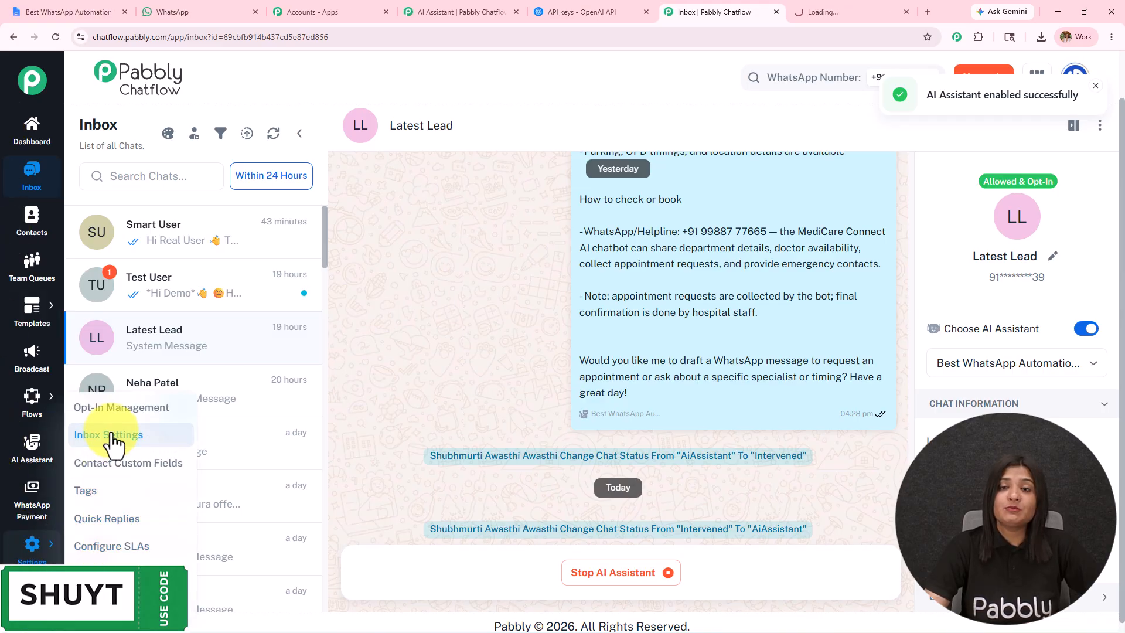
pyautogui.click(841, 9)
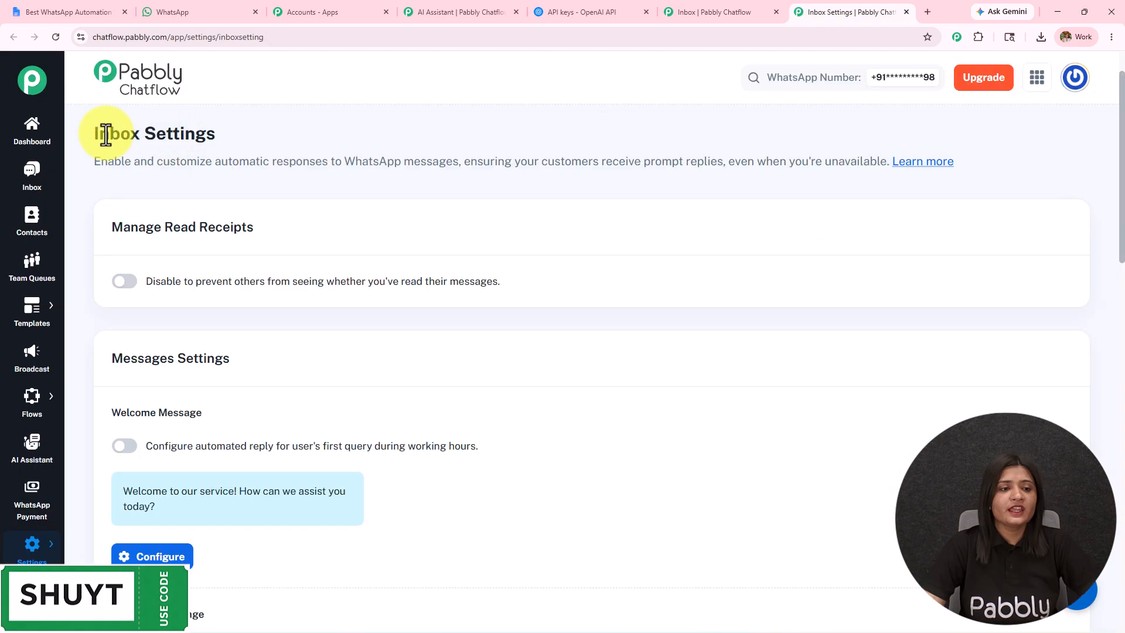
pyautogui.moveTo(94, 135); pyautogui.dragTo(217, 134)
pyautogui.scroll(-9, 289, 306)
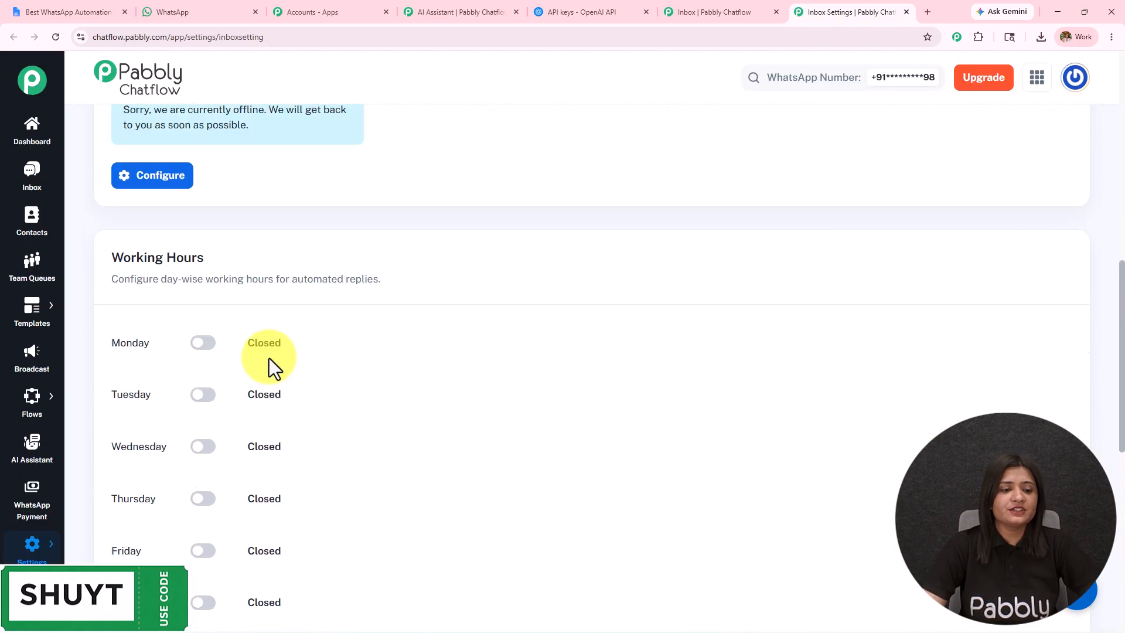
pyautogui.scroll(-10, 269, 358)
pyautogui.moveTo(97, 255); pyautogui.dragTo(304, 267)
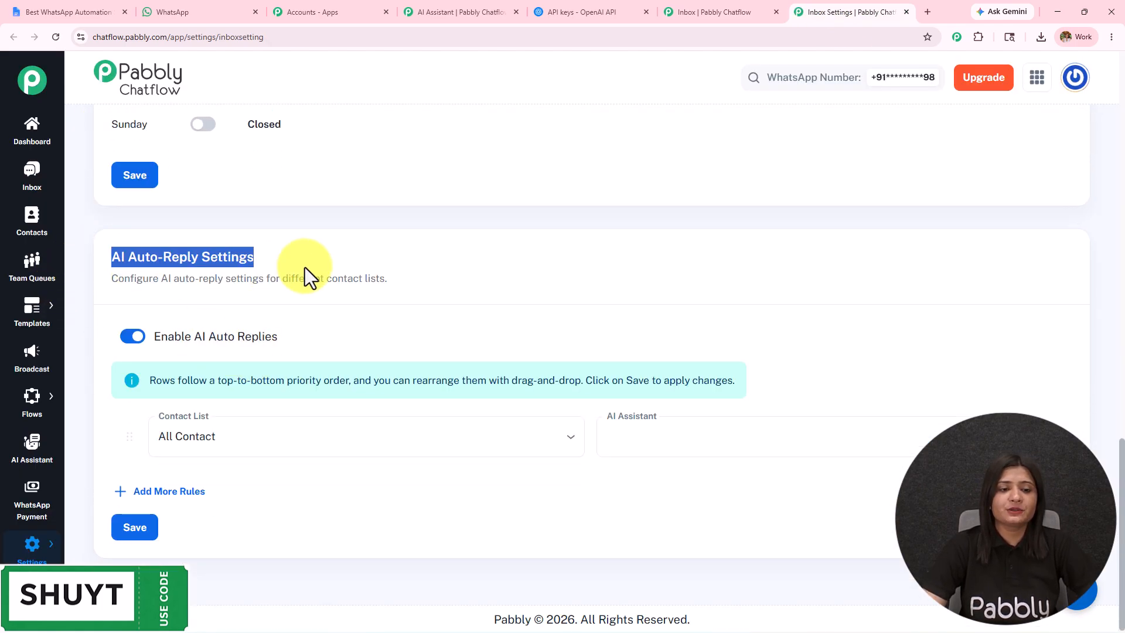
pyautogui.click(160, 336)
pyautogui.keyDown('shift'); pyautogui.click(297, 334); pyautogui.keyUp('shift')
# Set the first auto-reply rule to Leads List with the "Best WhatsApp Automation Software for Agencies" assistant.
pyautogui.click(291, 445)
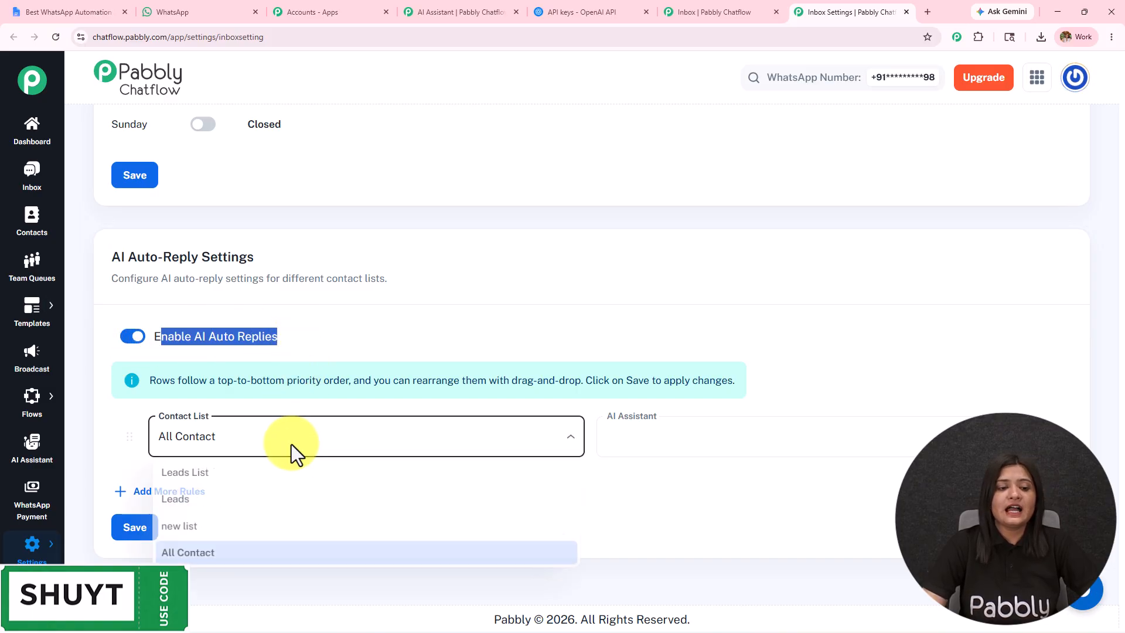
pyautogui.click(262, 471)
pyautogui.click(673, 449)
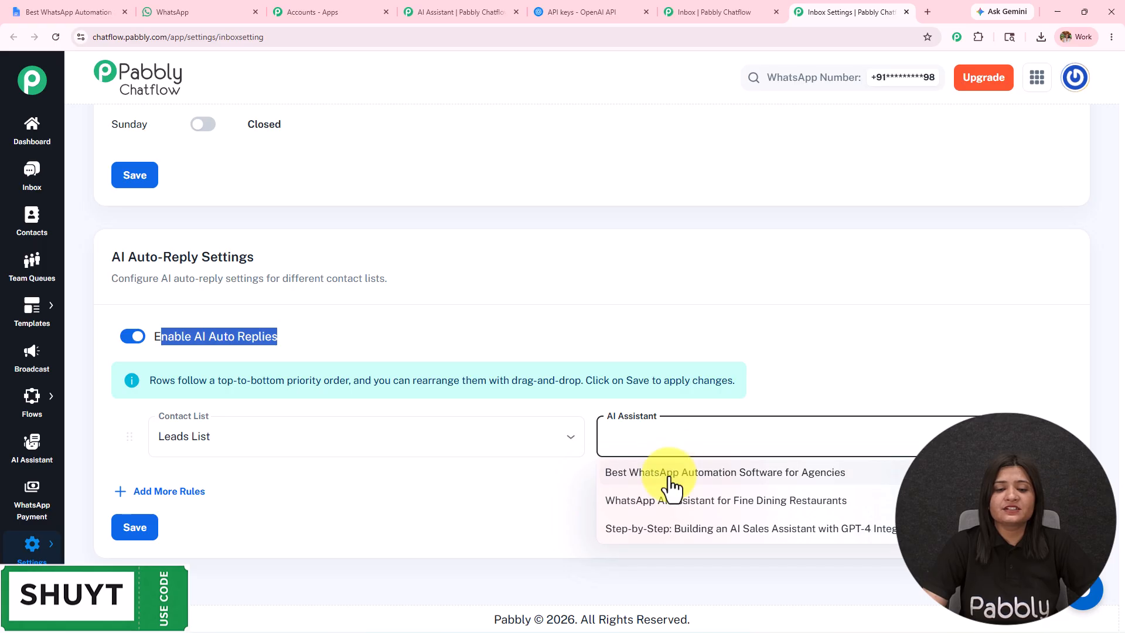
pyautogui.click(671, 476)
# Add a second auto-reply rule assigning "WhatsApp AI Assistant for Fine Dining Restaurants" to the Leads contact list.
pyautogui.click(164, 494)
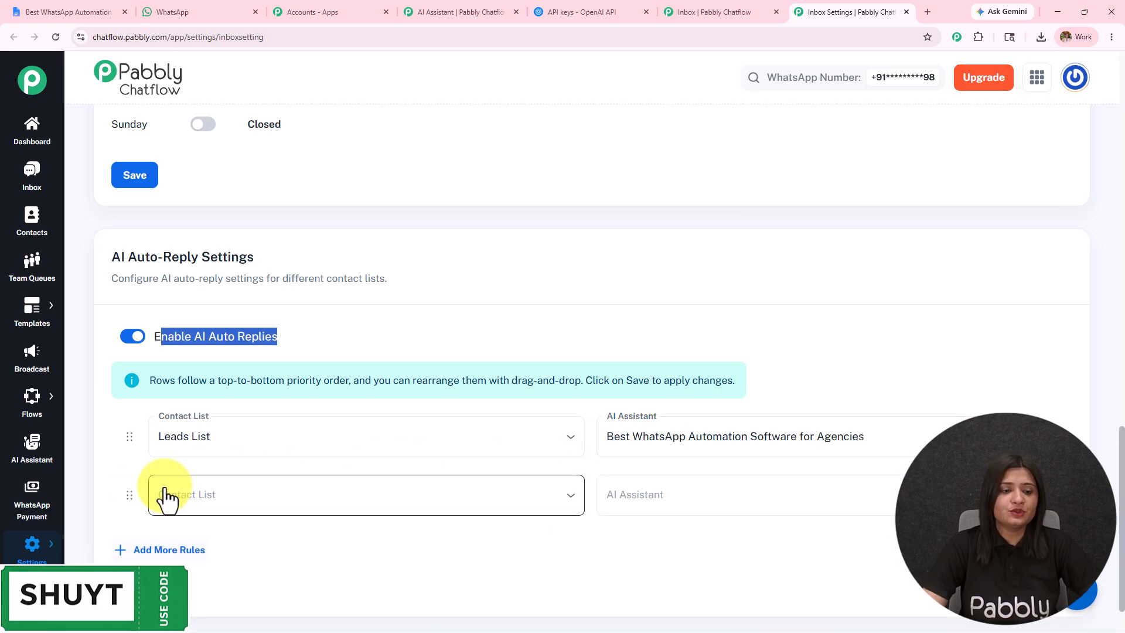
pyautogui.click(226, 504)
pyautogui.click(410, 542)
pyautogui.click(709, 501)
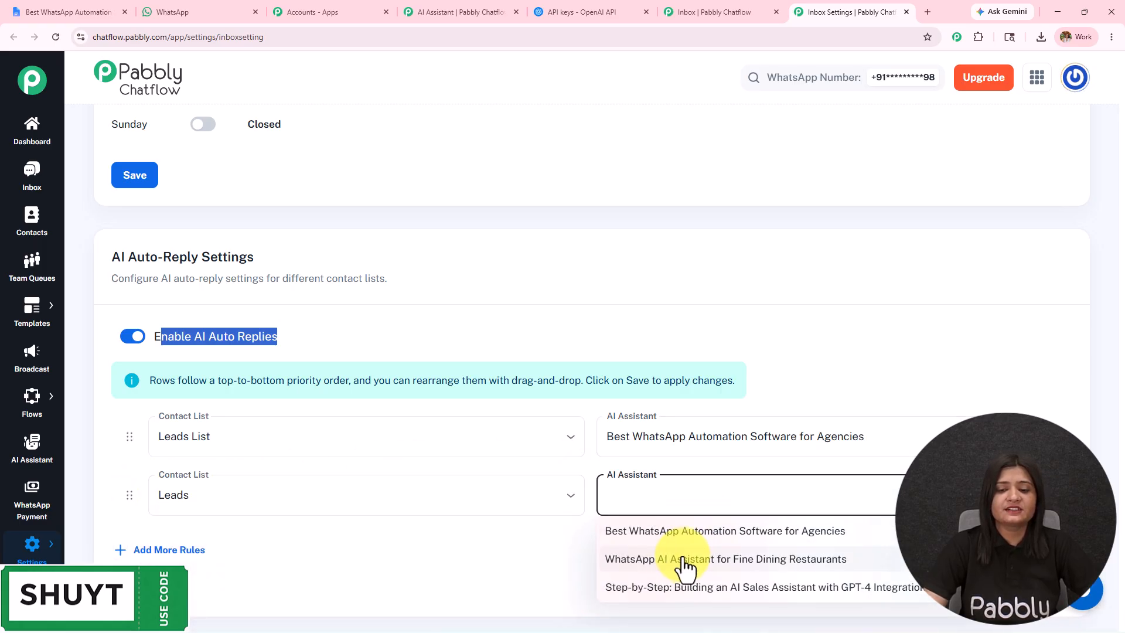
pyautogui.click(686, 560)
# Add a third auto-reply rule assigning "Best WhatsApp Automation Software for Agencies" to All Contact.
pyautogui.click(176, 550)
pyautogui.scroll(-2, 269, 394)
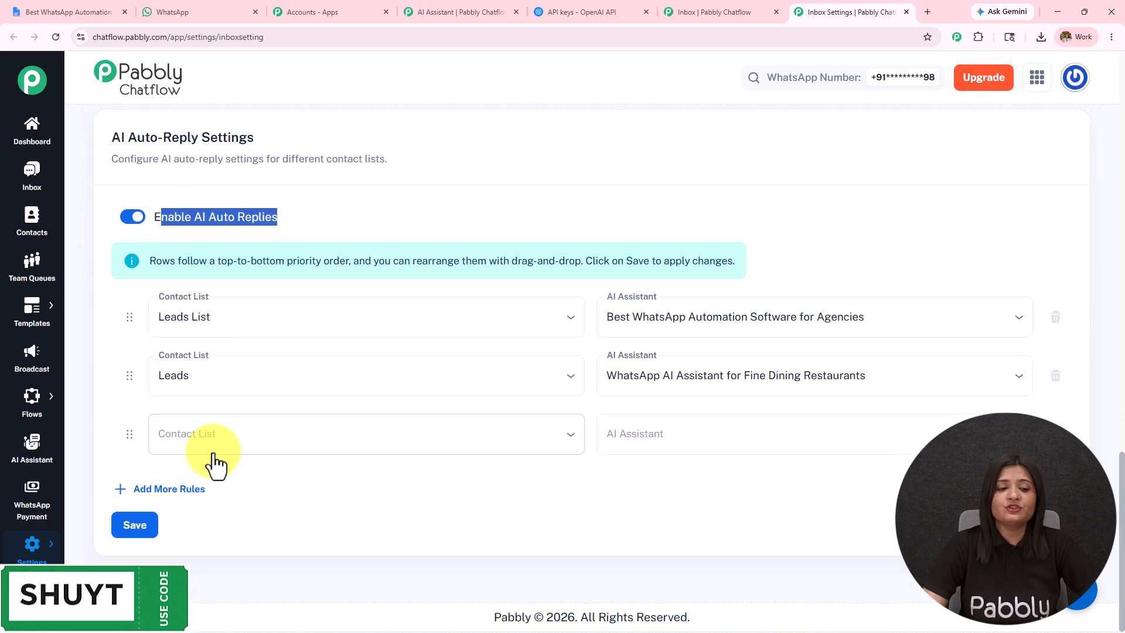
pyautogui.click(216, 463)
pyautogui.click(226, 551)
pyautogui.click(703, 430)
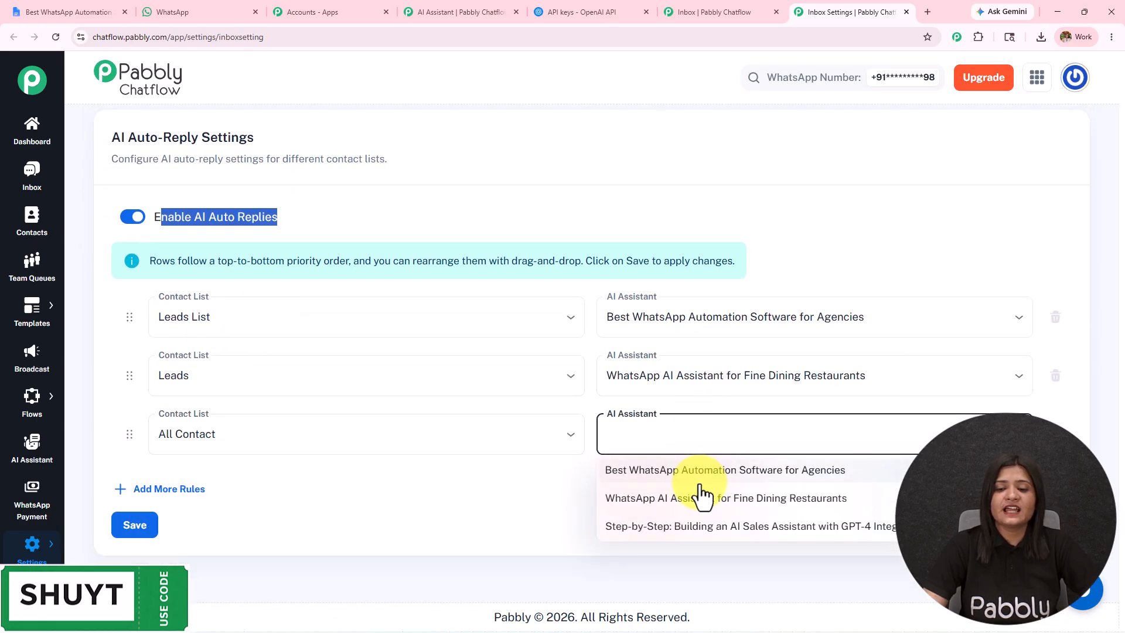
pyautogui.click(691, 470)
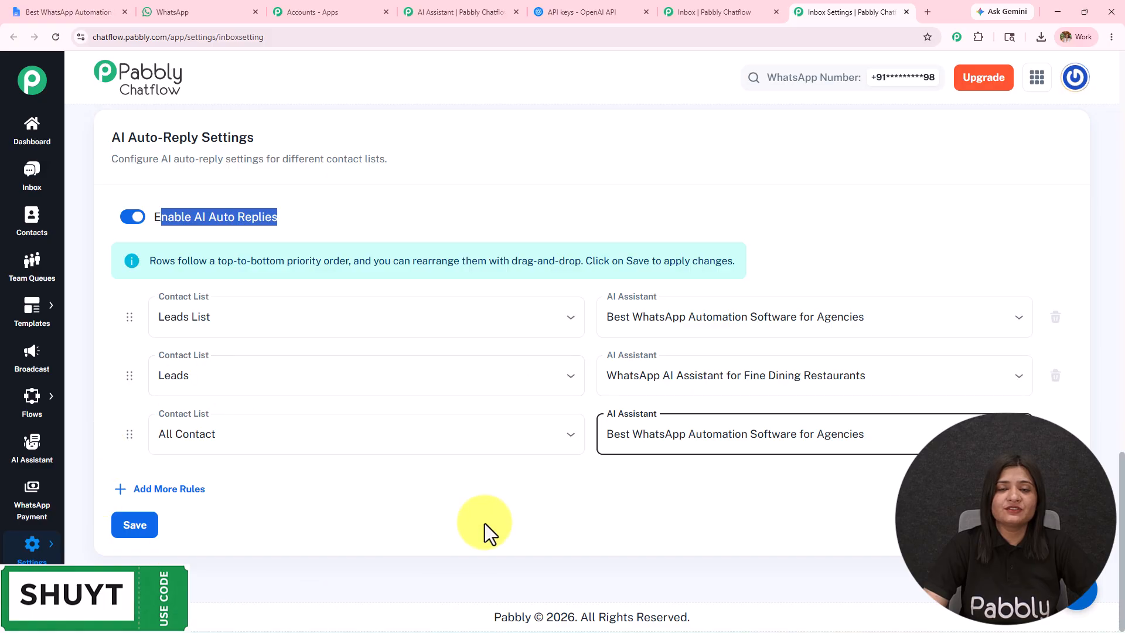